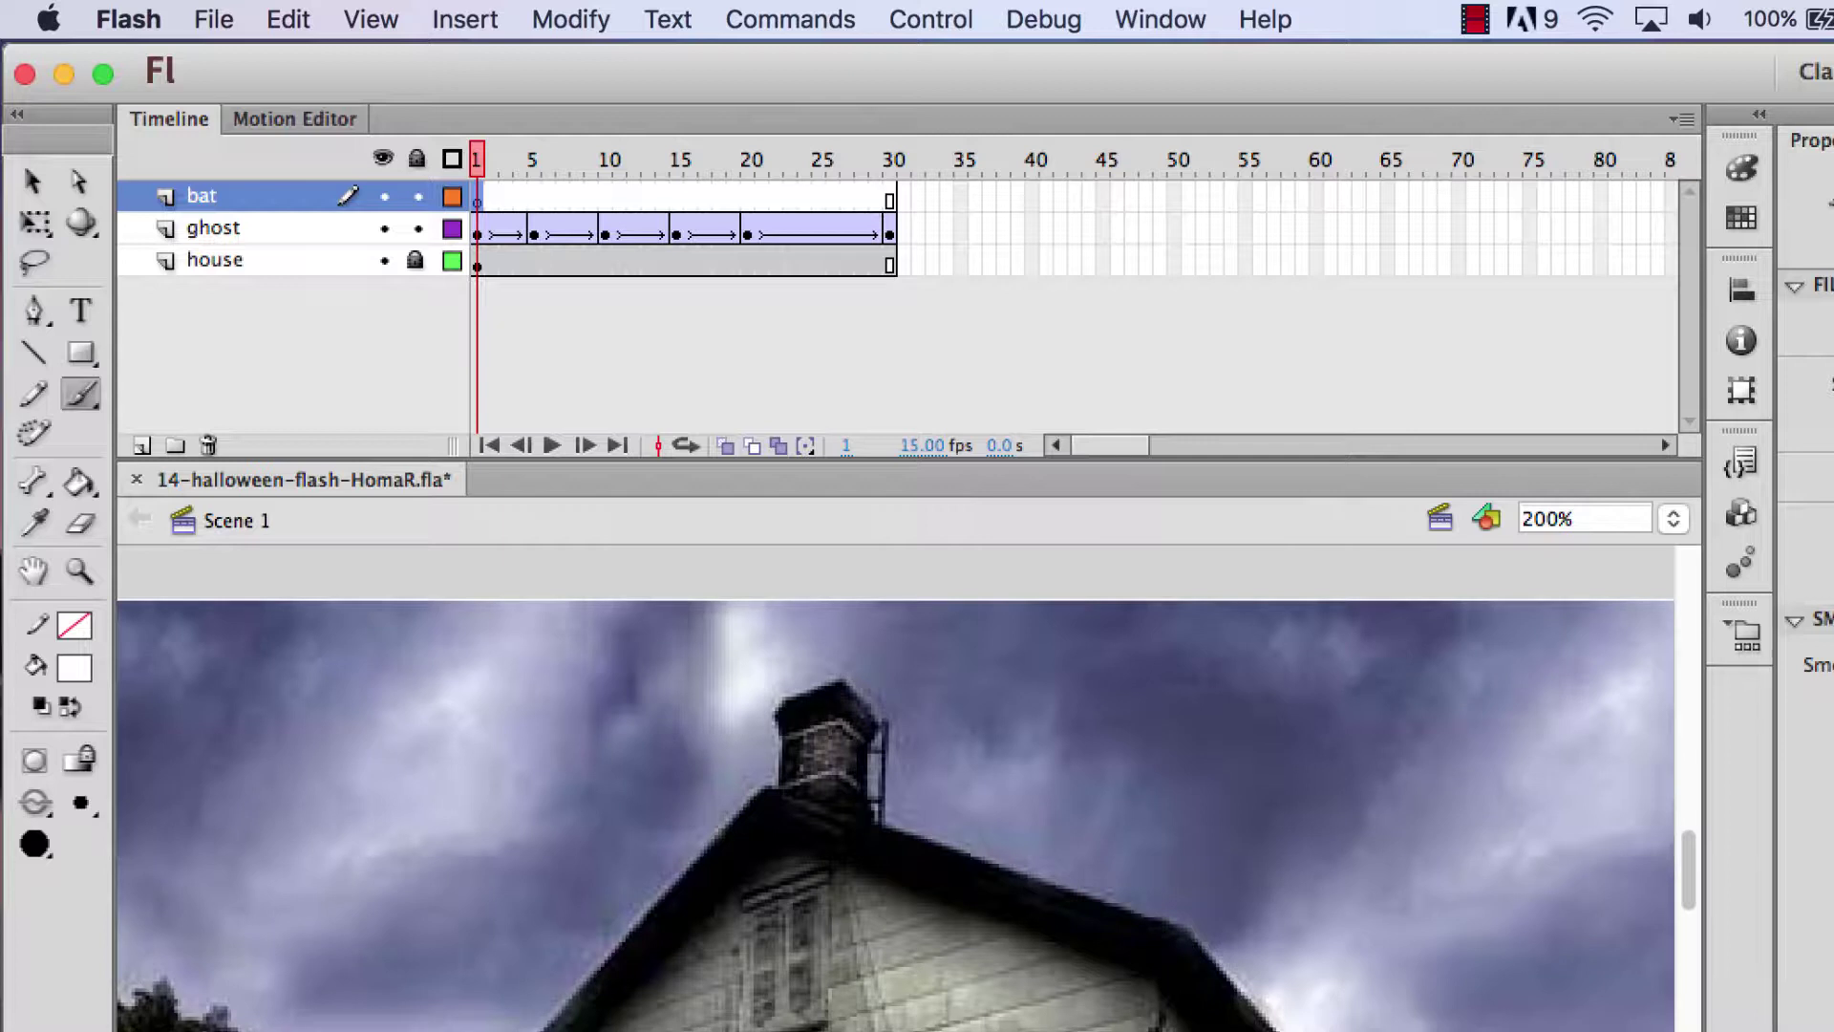
Step: Paint a closed white bat outline with the Brush in the sky beside the chimney, on frame 1 of the bat layer
{"action": "scroll", "coordinate": [895, 815], "scroll_direction": "right", "scroll_amount": 5}
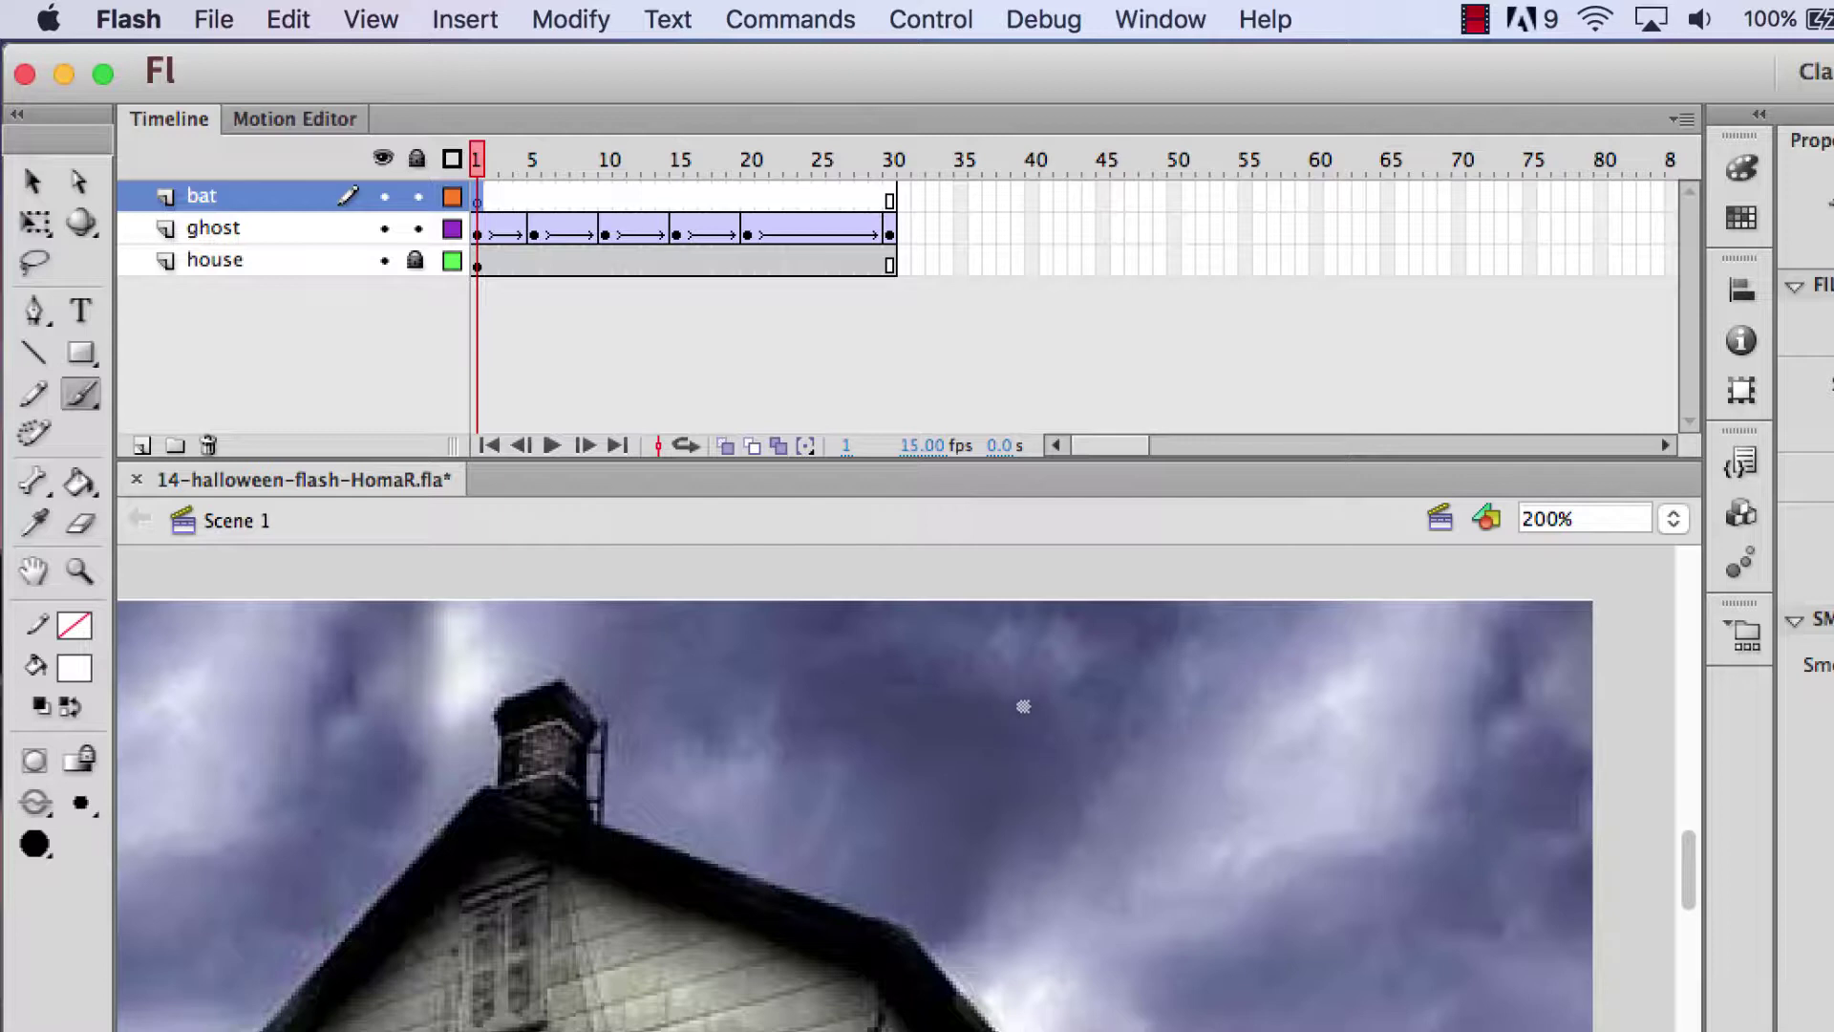
{"action": "mouse_move", "coordinate": [1023, 706]}
{"action": "left_mouse_down"}
{"action": "mouse_move", "coordinate": [917, 827]}
{"action": "mouse_move", "coordinate": [969, 793]}
{"action": "mouse_move", "coordinate": [1049, 841]}
{"action": "left_mouse_up"}
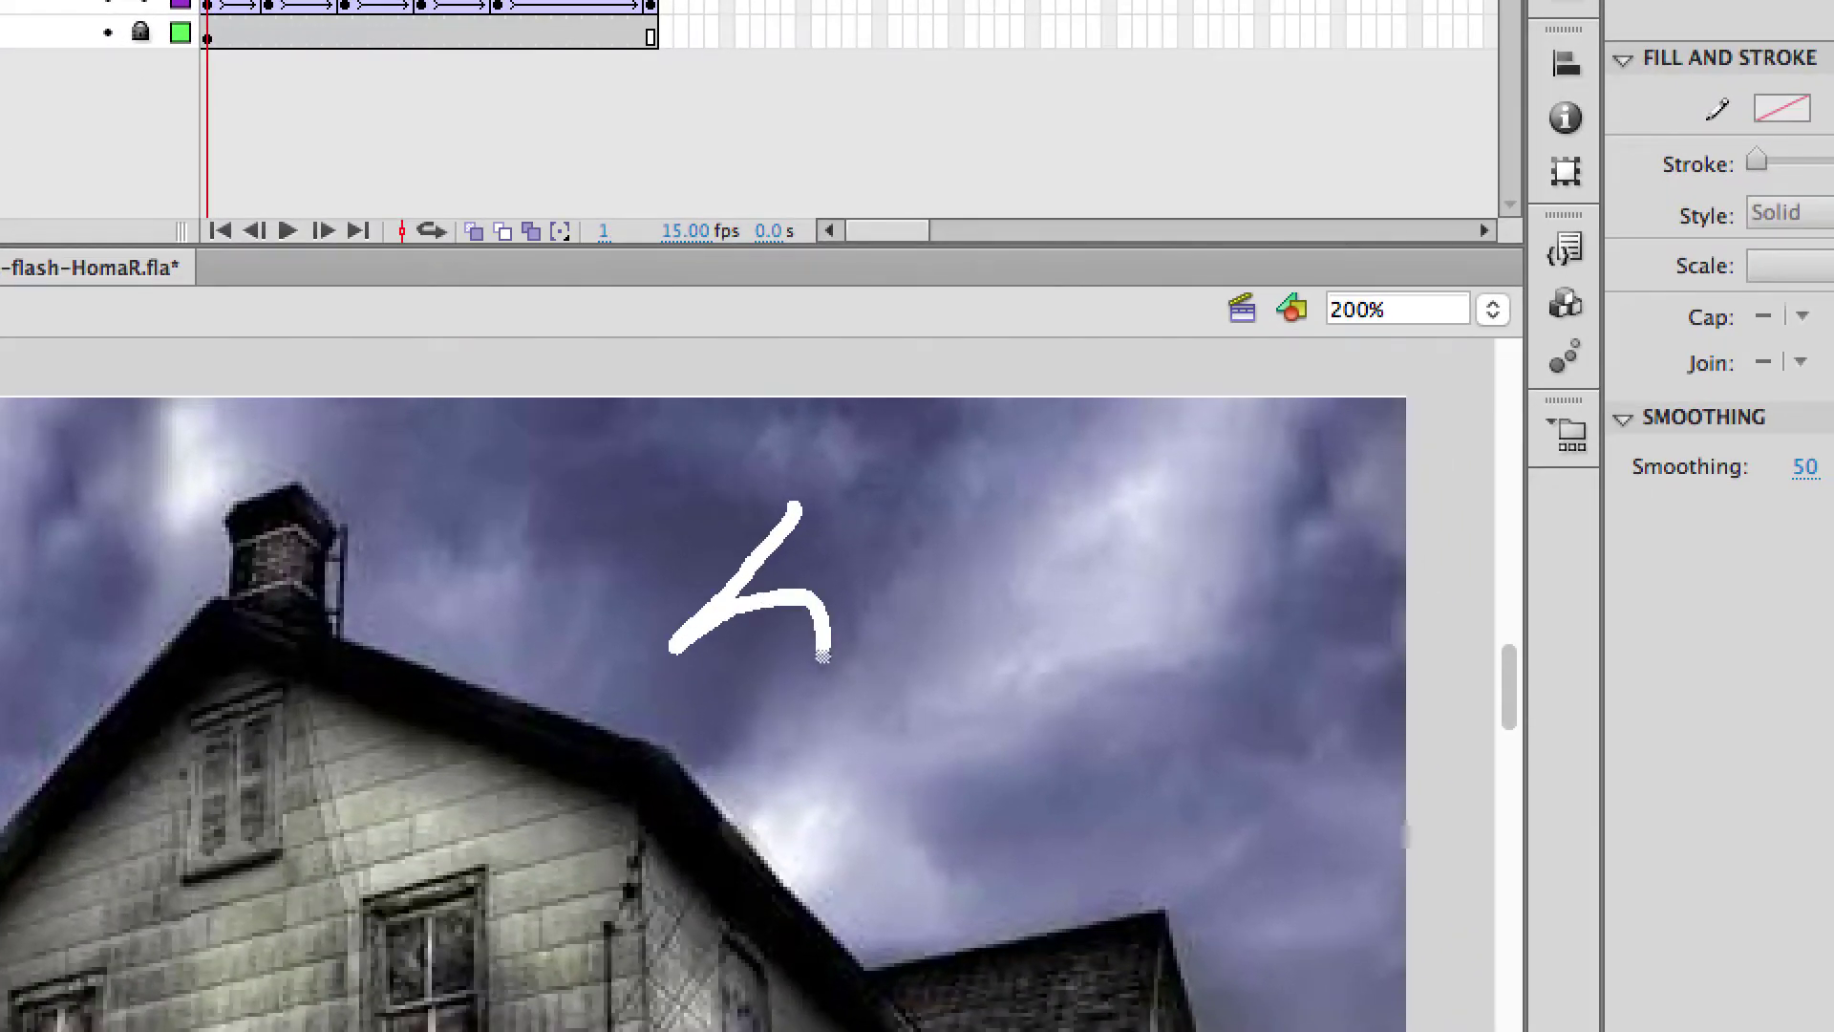
{"action": "mouse_move", "coordinate": [823, 656]}
{"action": "left_mouse_down"}
{"action": "mouse_move", "coordinate": [880, 588]}
{"action": "mouse_move", "coordinate": [932, 635]}
{"action": "mouse_move", "coordinate": [974, 581]}
{"action": "mouse_move", "coordinate": [1028, 593]}
{"action": "mouse_move", "coordinate": [1052, 680]}
{"action": "left_mouse_up"}
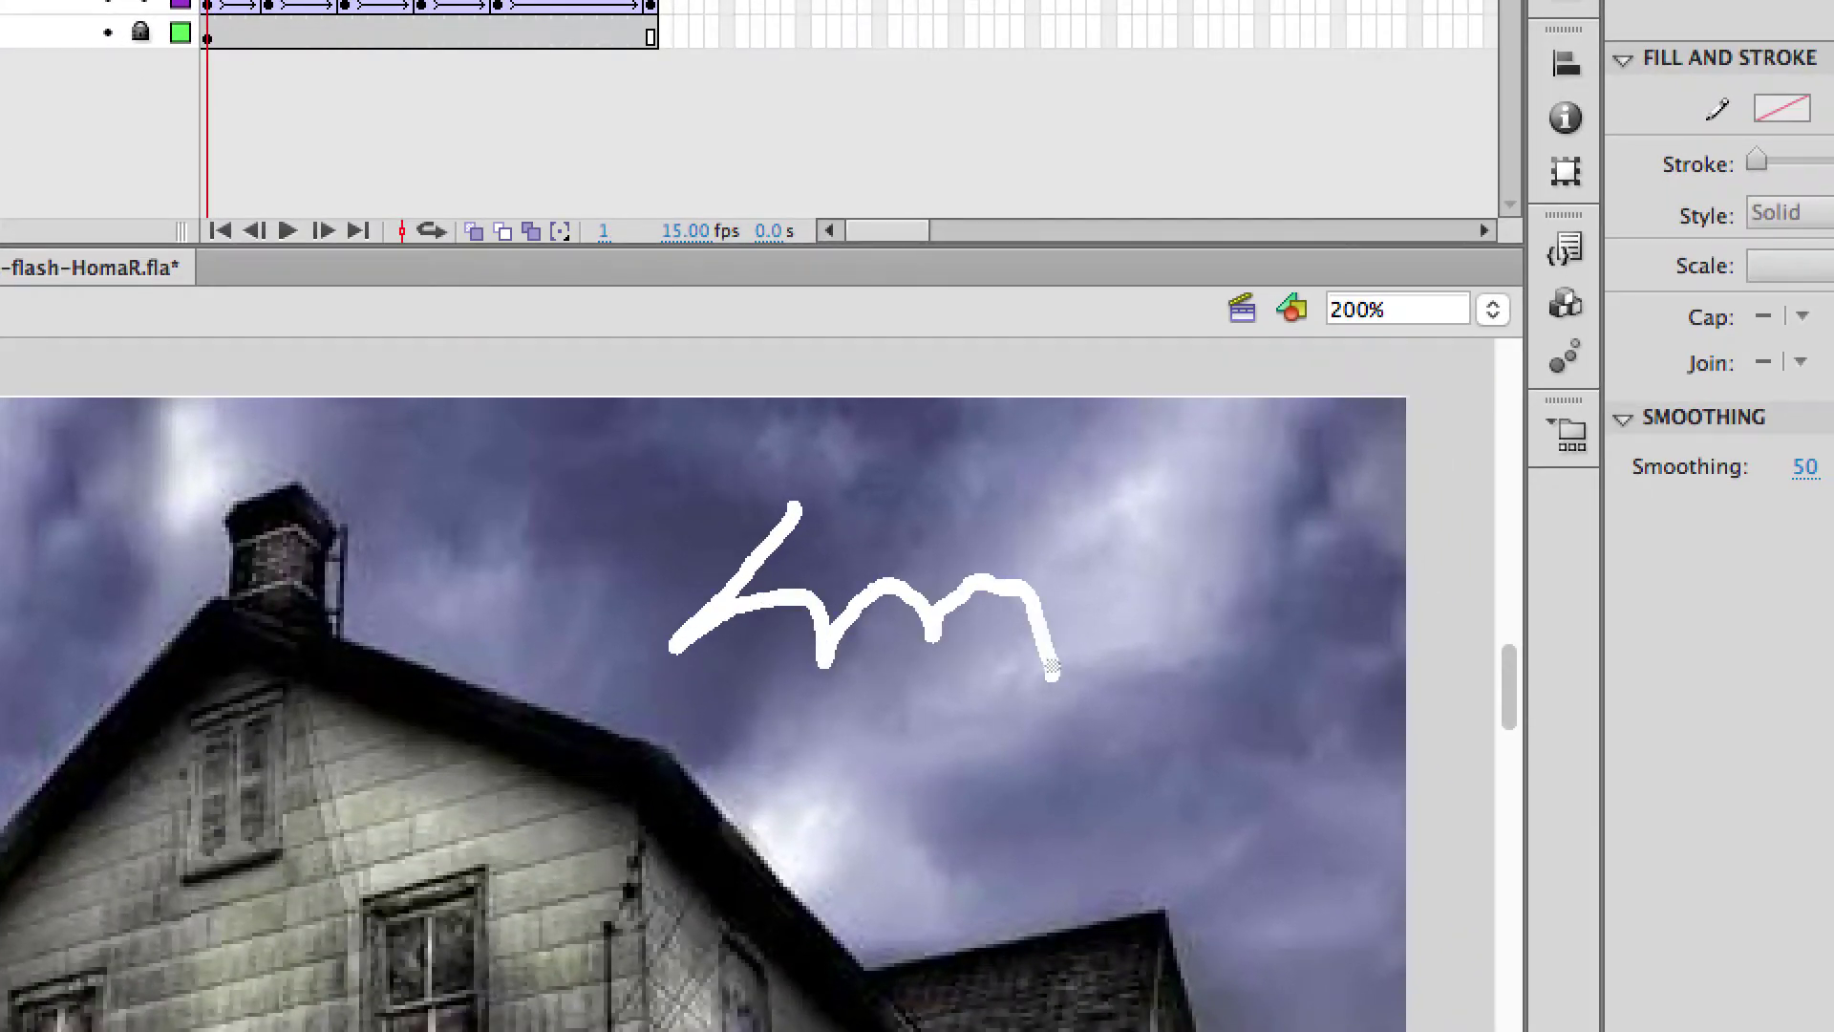
{"action": "mouse_move", "coordinate": [1086, 590]}
{"action": "left_mouse_down"}
{"action": "mouse_move", "coordinate": [1203, 626]}
{"action": "mouse_move", "coordinate": [1116, 493]}
{"action": "mouse_move", "coordinate": [986, 523]}
{"action": "mouse_move", "coordinate": [953, 483]}
{"action": "mouse_move", "coordinate": [802, 523]}
{"action": "left_mouse_up"}
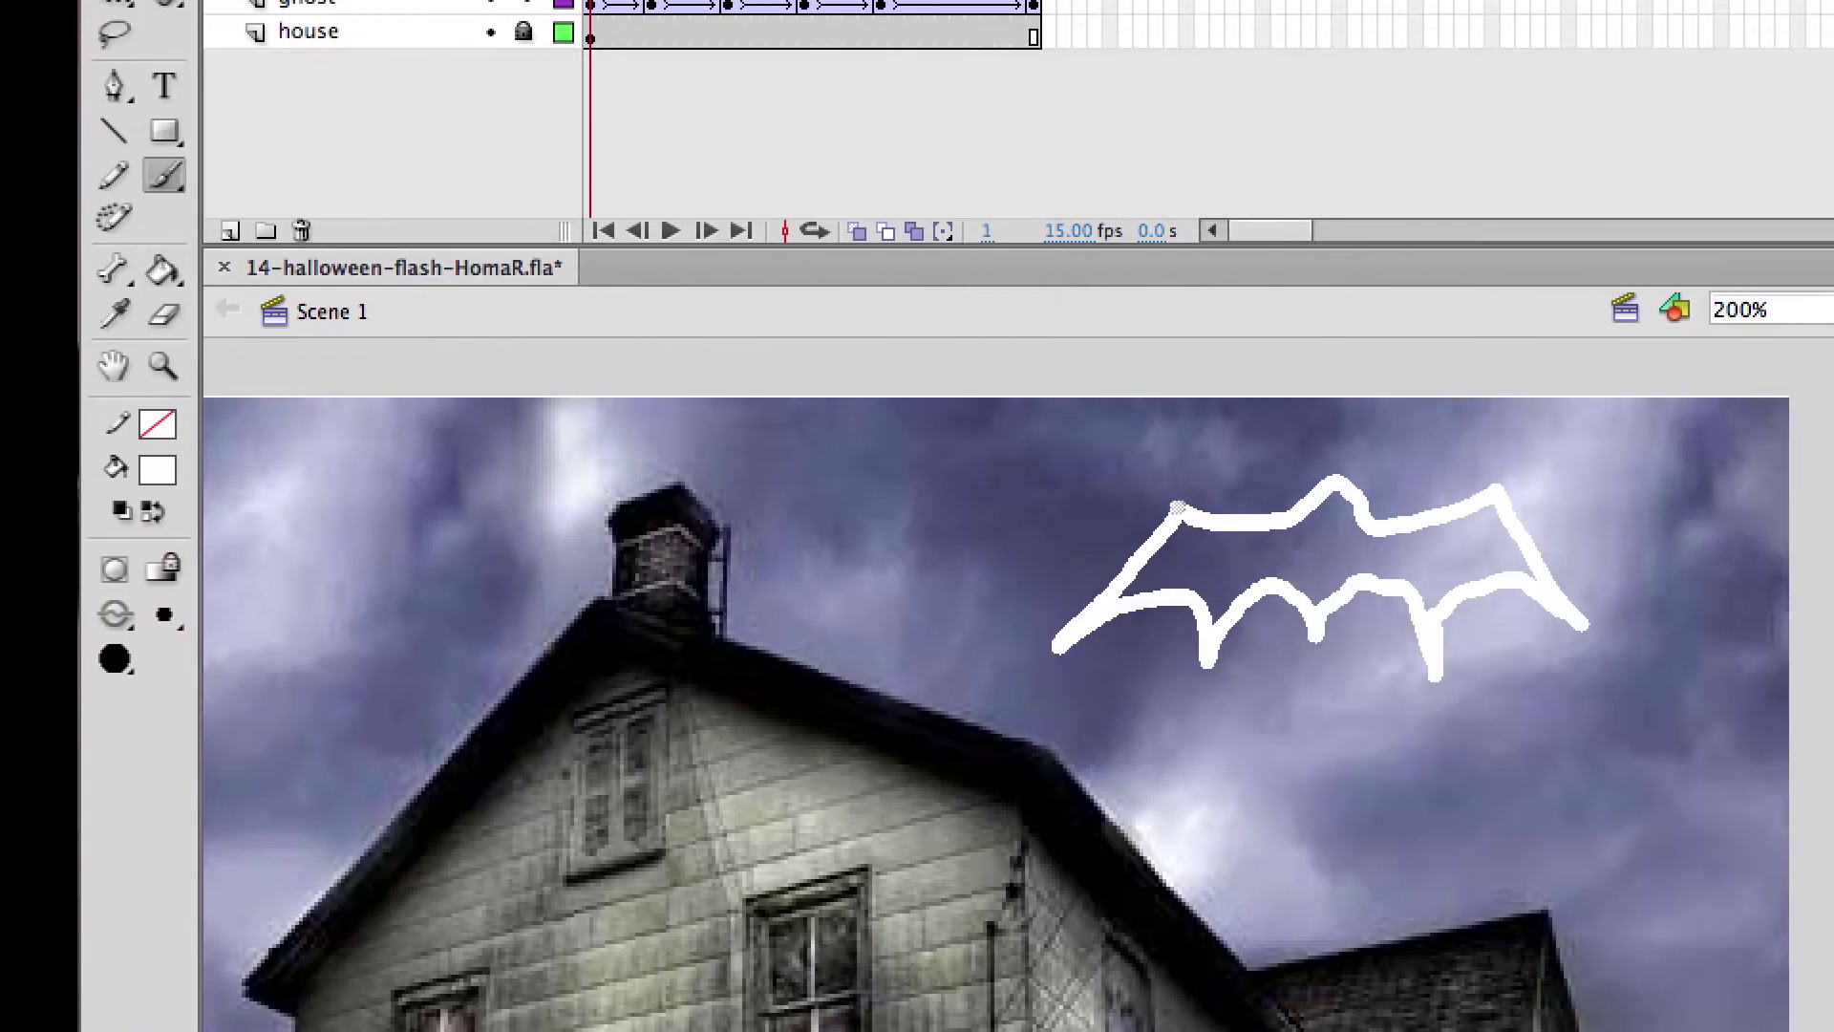
Step: Fill the bat's interior and its white outline with black using the Paint Bucket
{"action": "left_click", "coordinate": [158, 469]}
{"action": "left_click", "coordinate": [196, 545]}
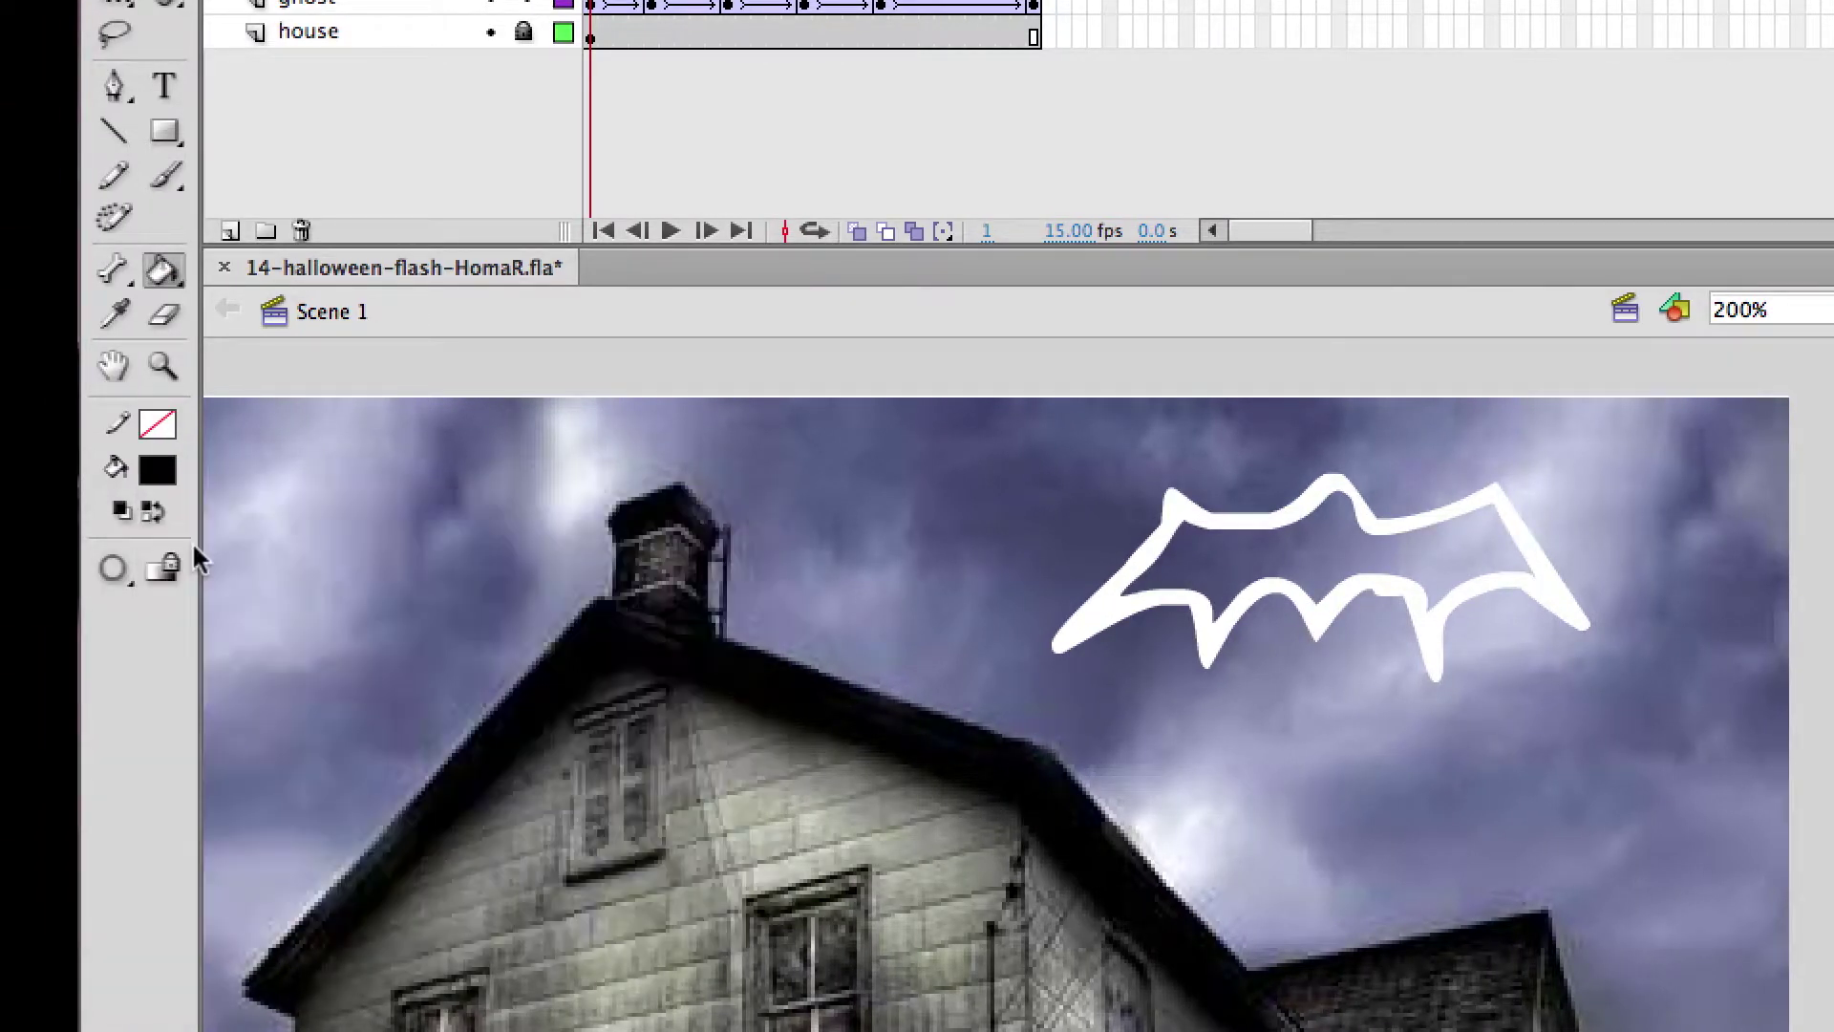
{"action": "left_click", "coordinate": [1223, 554]}
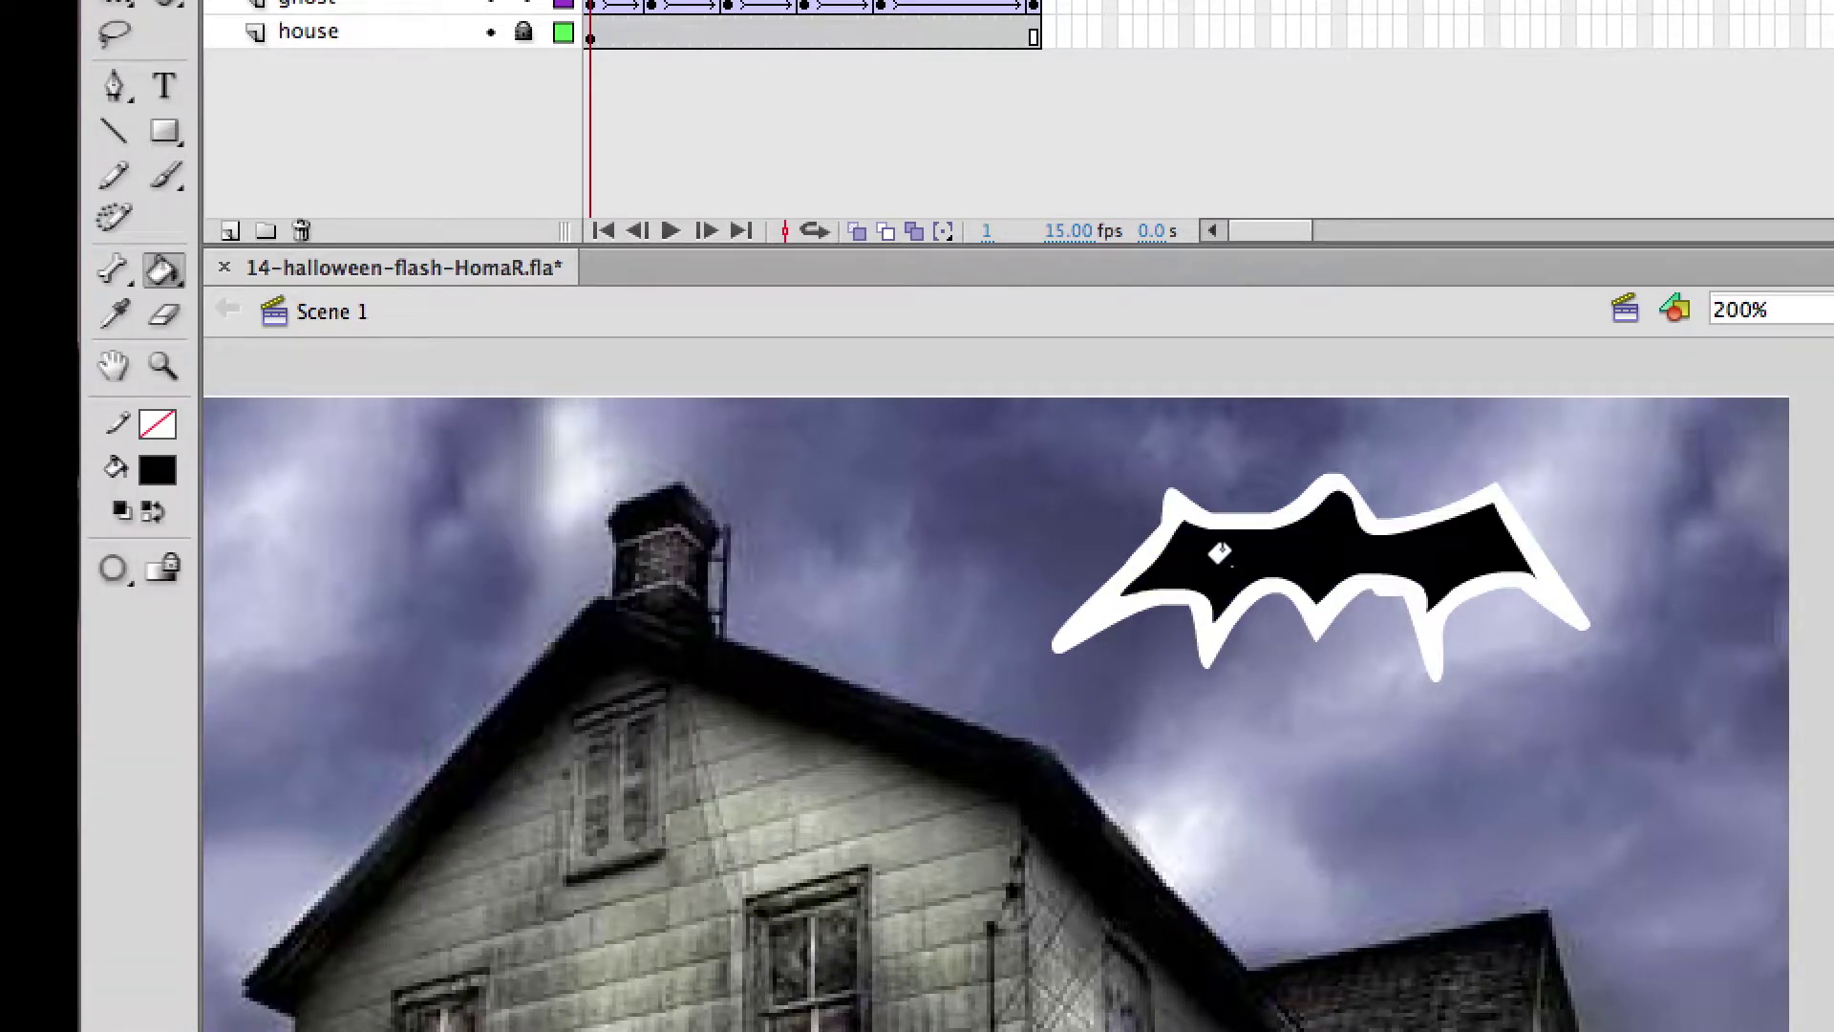
{"action": "left_click", "coordinate": [1082, 594]}
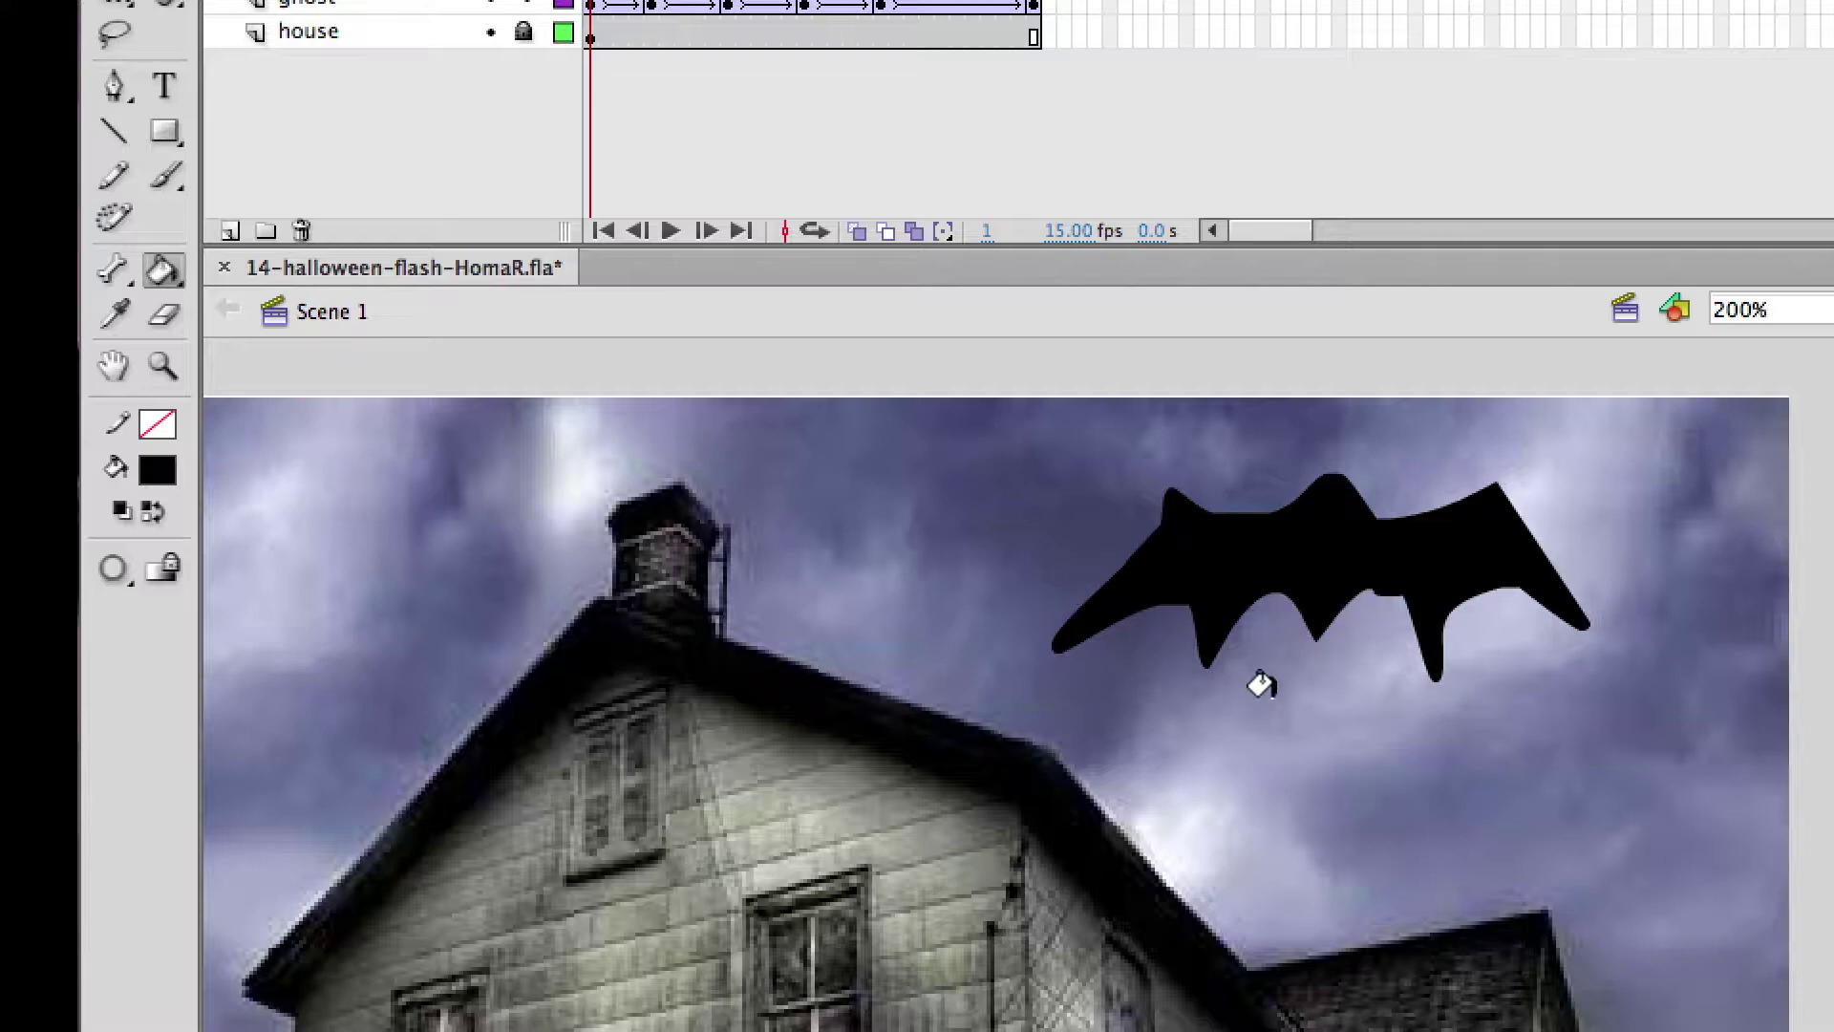
Step: Trim the bat's uneven wing tip and lower points with the Eraser
{"action": "left_click", "coordinate": [155, 321]}
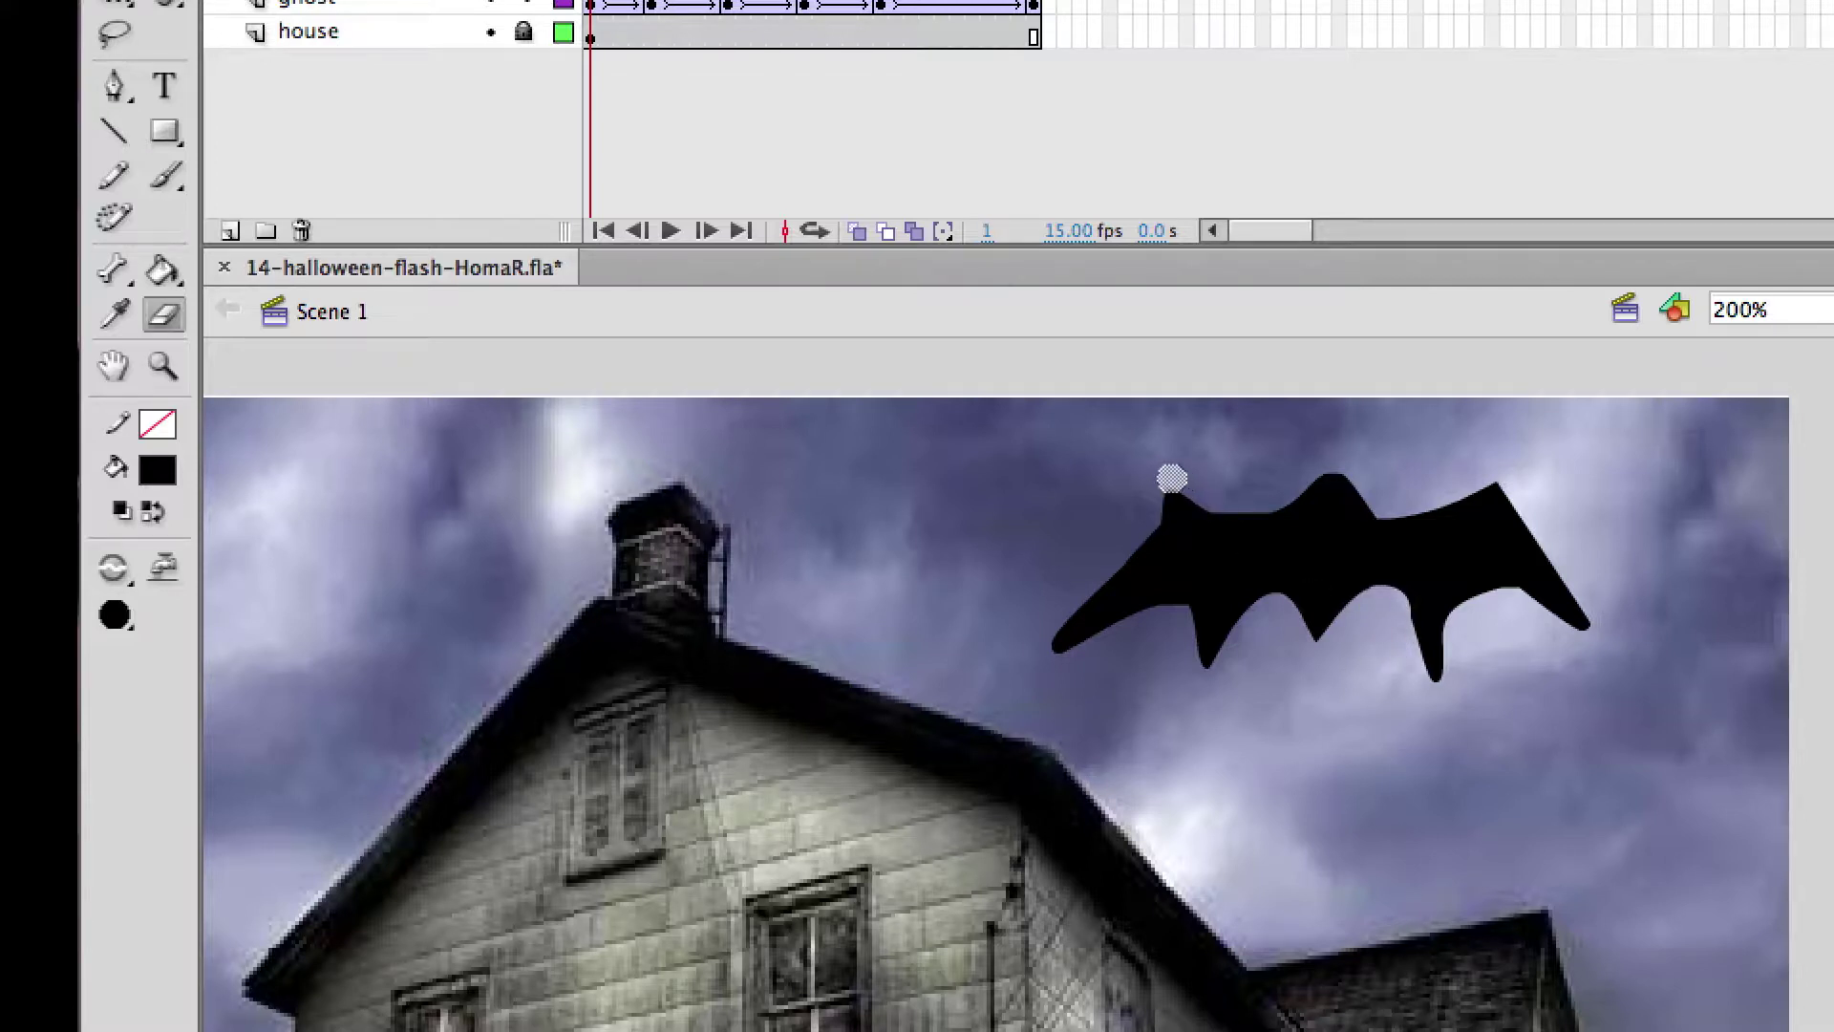
{"action": "mouse_move", "coordinate": [1162, 475]}
{"action": "left_mouse_down"}
{"action": "mouse_move", "coordinate": [1127, 528]}
{"action": "mouse_move", "coordinate": [1139, 507]}
{"action": "left_mouse_up"}
{"action": "mouse_move", "coordinate": [1185, 650]}
{"action": "left_mouse_down"}
{"action": "mouse_move", "coordinate": [1175, 623]}
{"action": "mouse_move", "coordinate": [1194, 676]}
{"action": "mouse_move", "coordinate": [1227, 656]}
{"action": "mouse_move", "coordinate": [1301, 659]}
{"action": "left_mouse_up"}
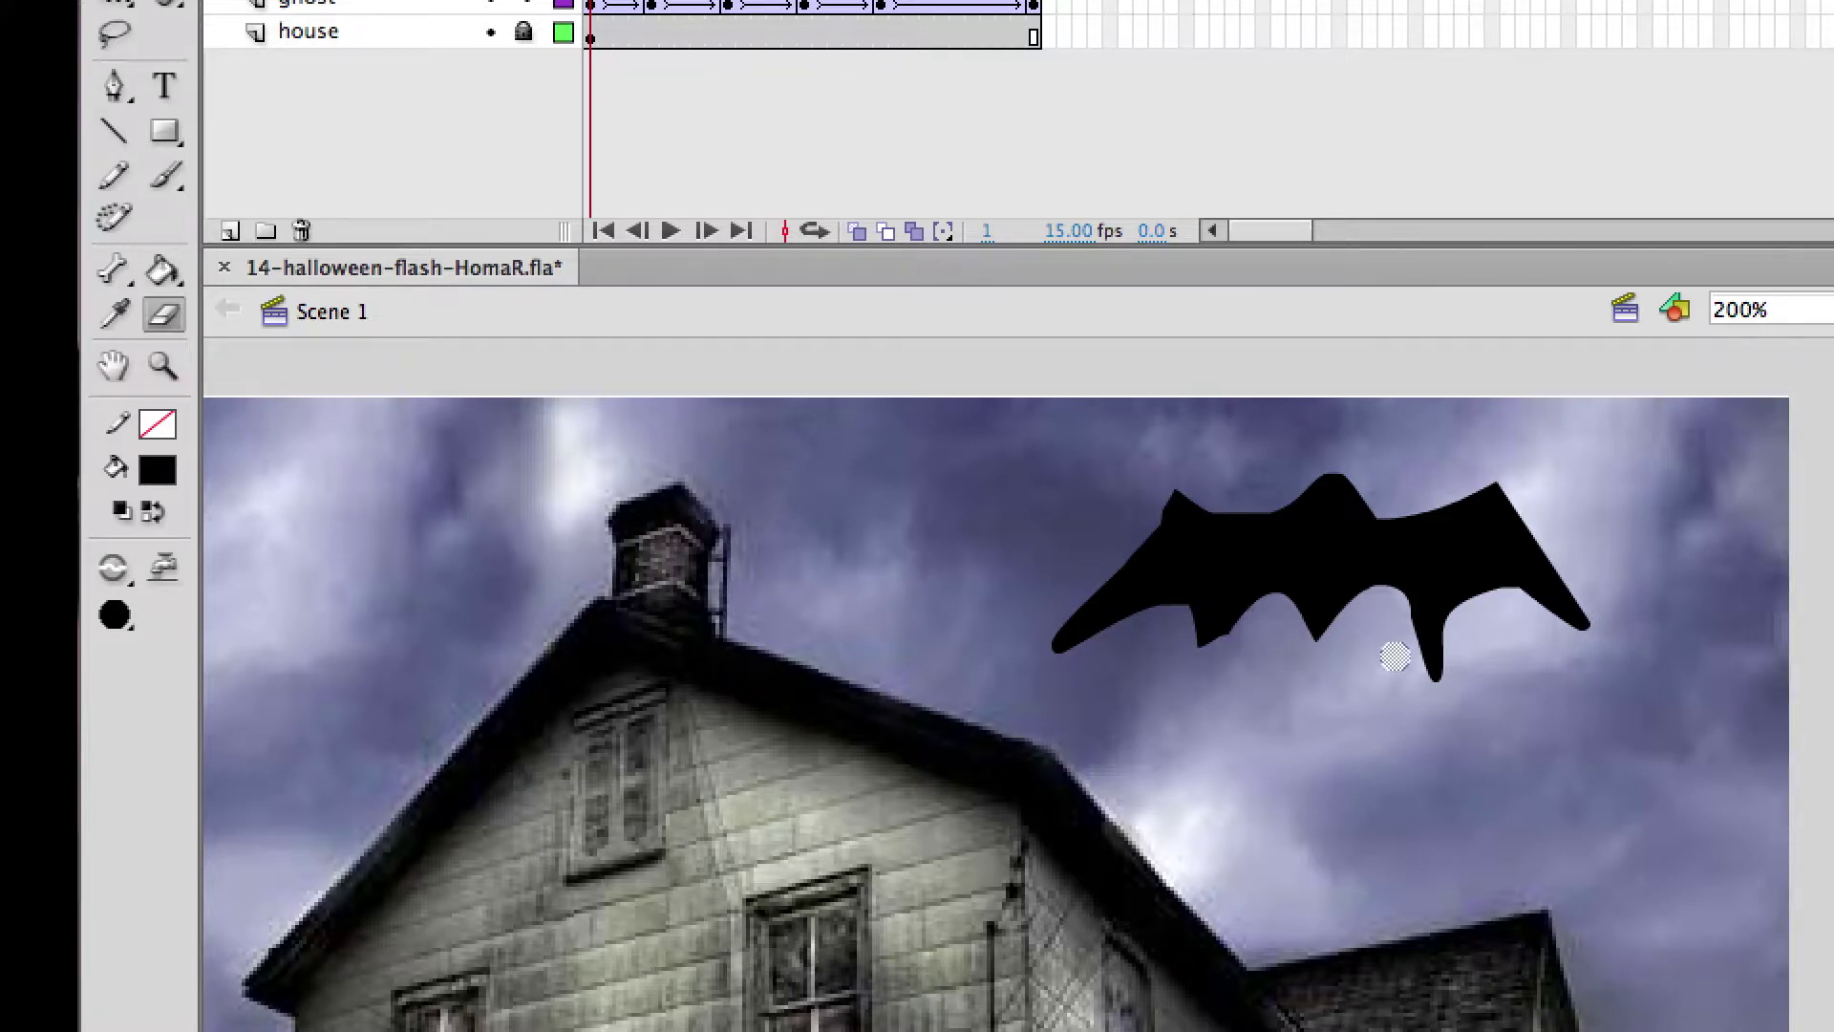
{"action": "mouse_move", "coordinate": [1393, 613]}
{"action": "left_mouse_down"}
{"action": "mouse_move", "coordinate": [1447, 678]}
{"action": "mouse_move", "coordinate": [1454, 637]}
{"action": "left_mouse_up"}
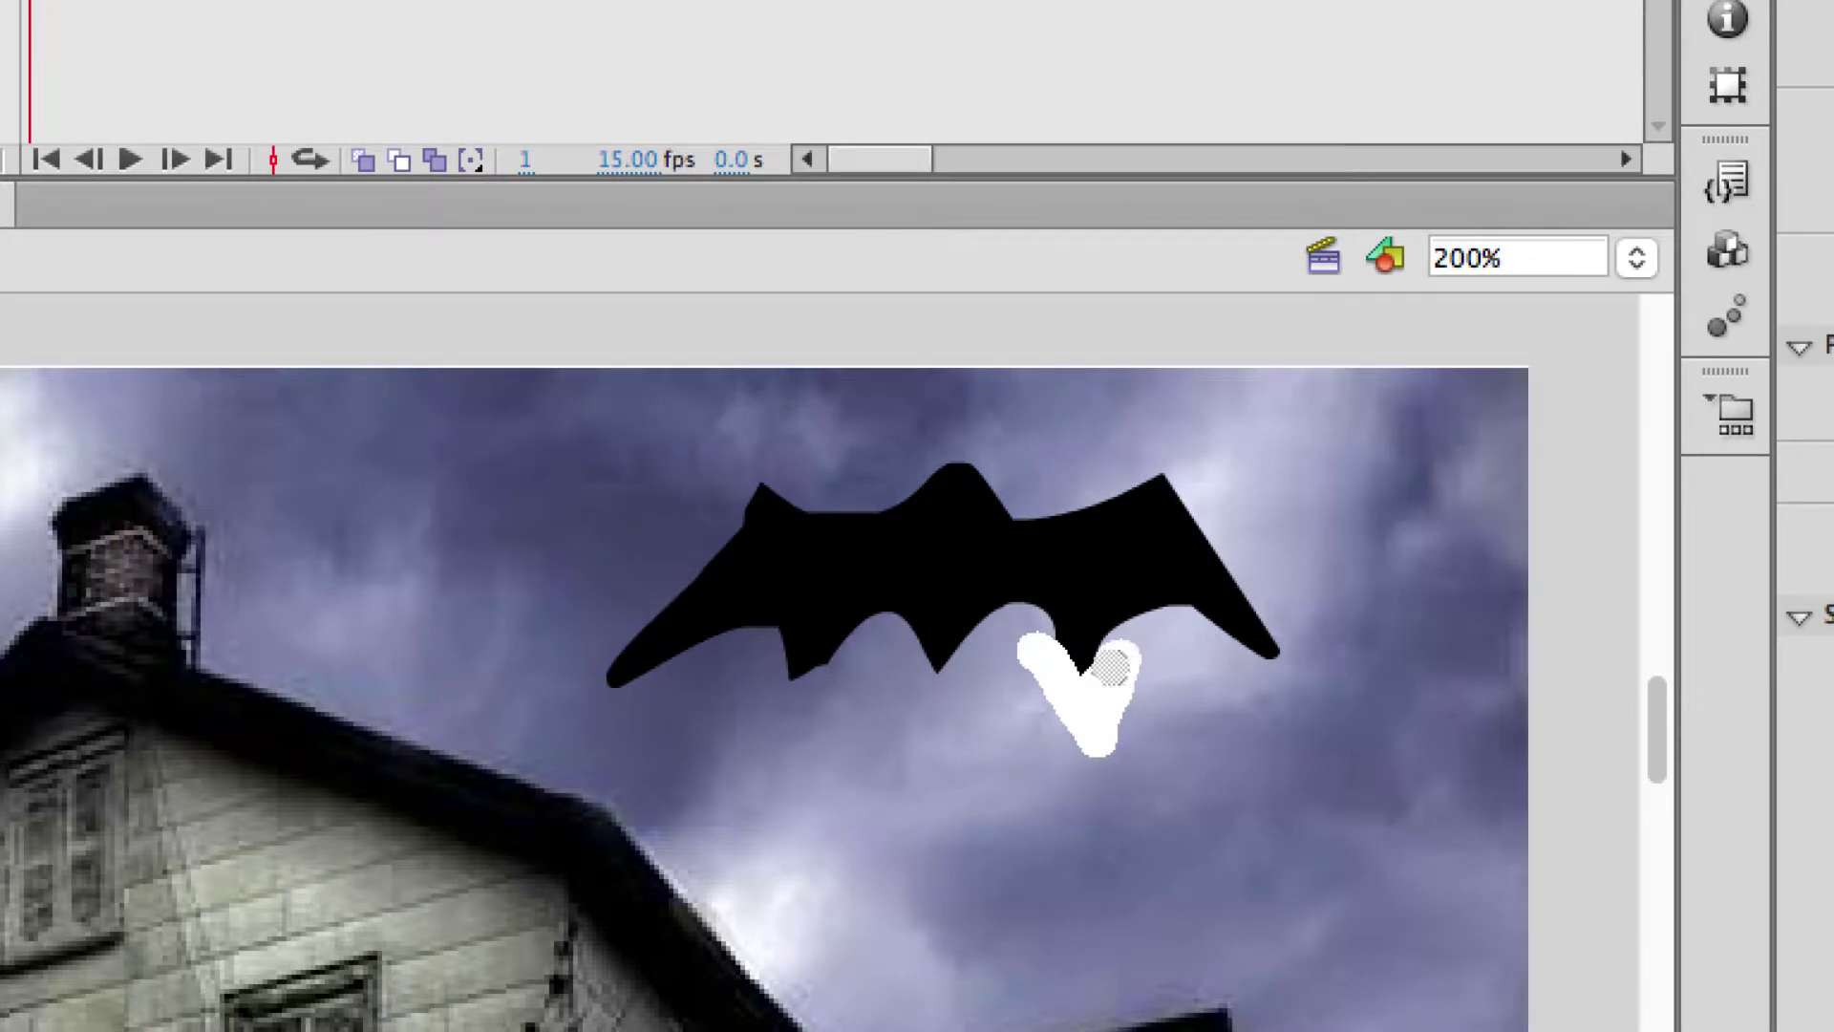
{"action": "left_click_drag", "start_coordinate": [1111, 665], "coordinate": [1113, 670]}
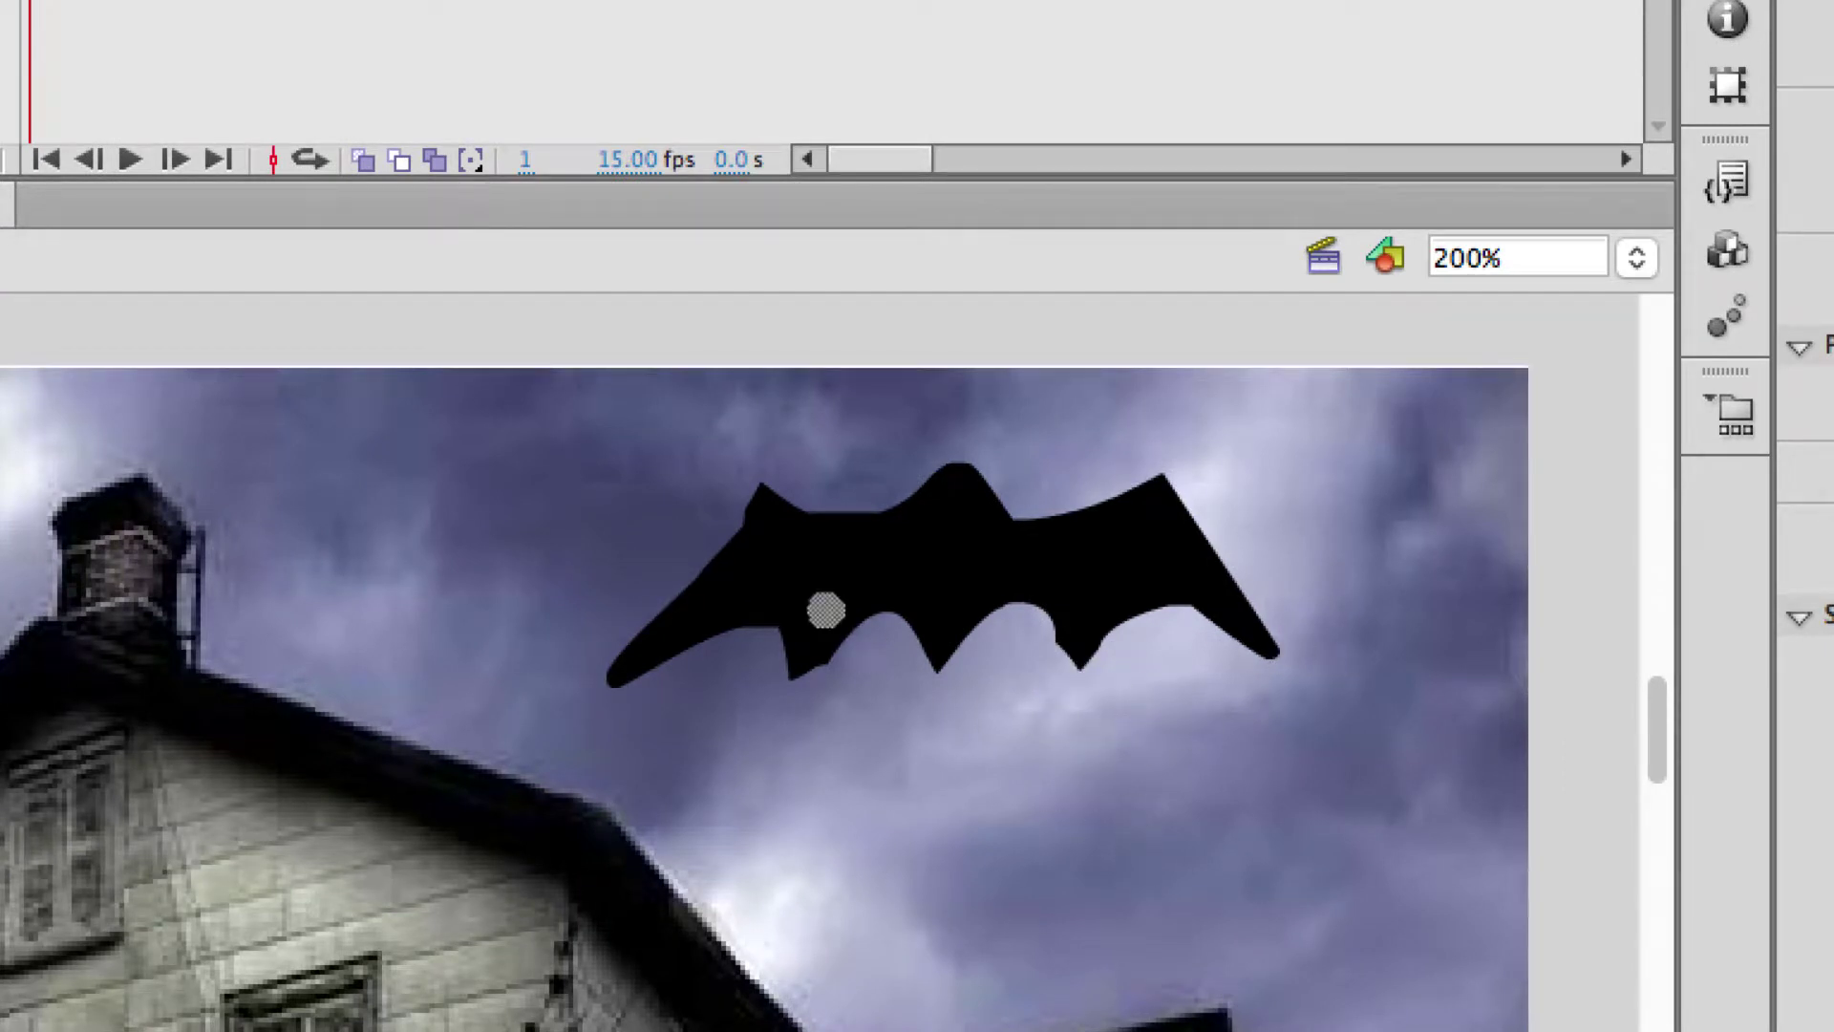
{"action": "left_click_drag", "start_coordinate": [1027, 634], "coordinate": [1075, 724]}
Step: Convert the whole bat shape to a Movie Clip symbol named bat
{"action": "left_click", "coordinate": [972, 554]}
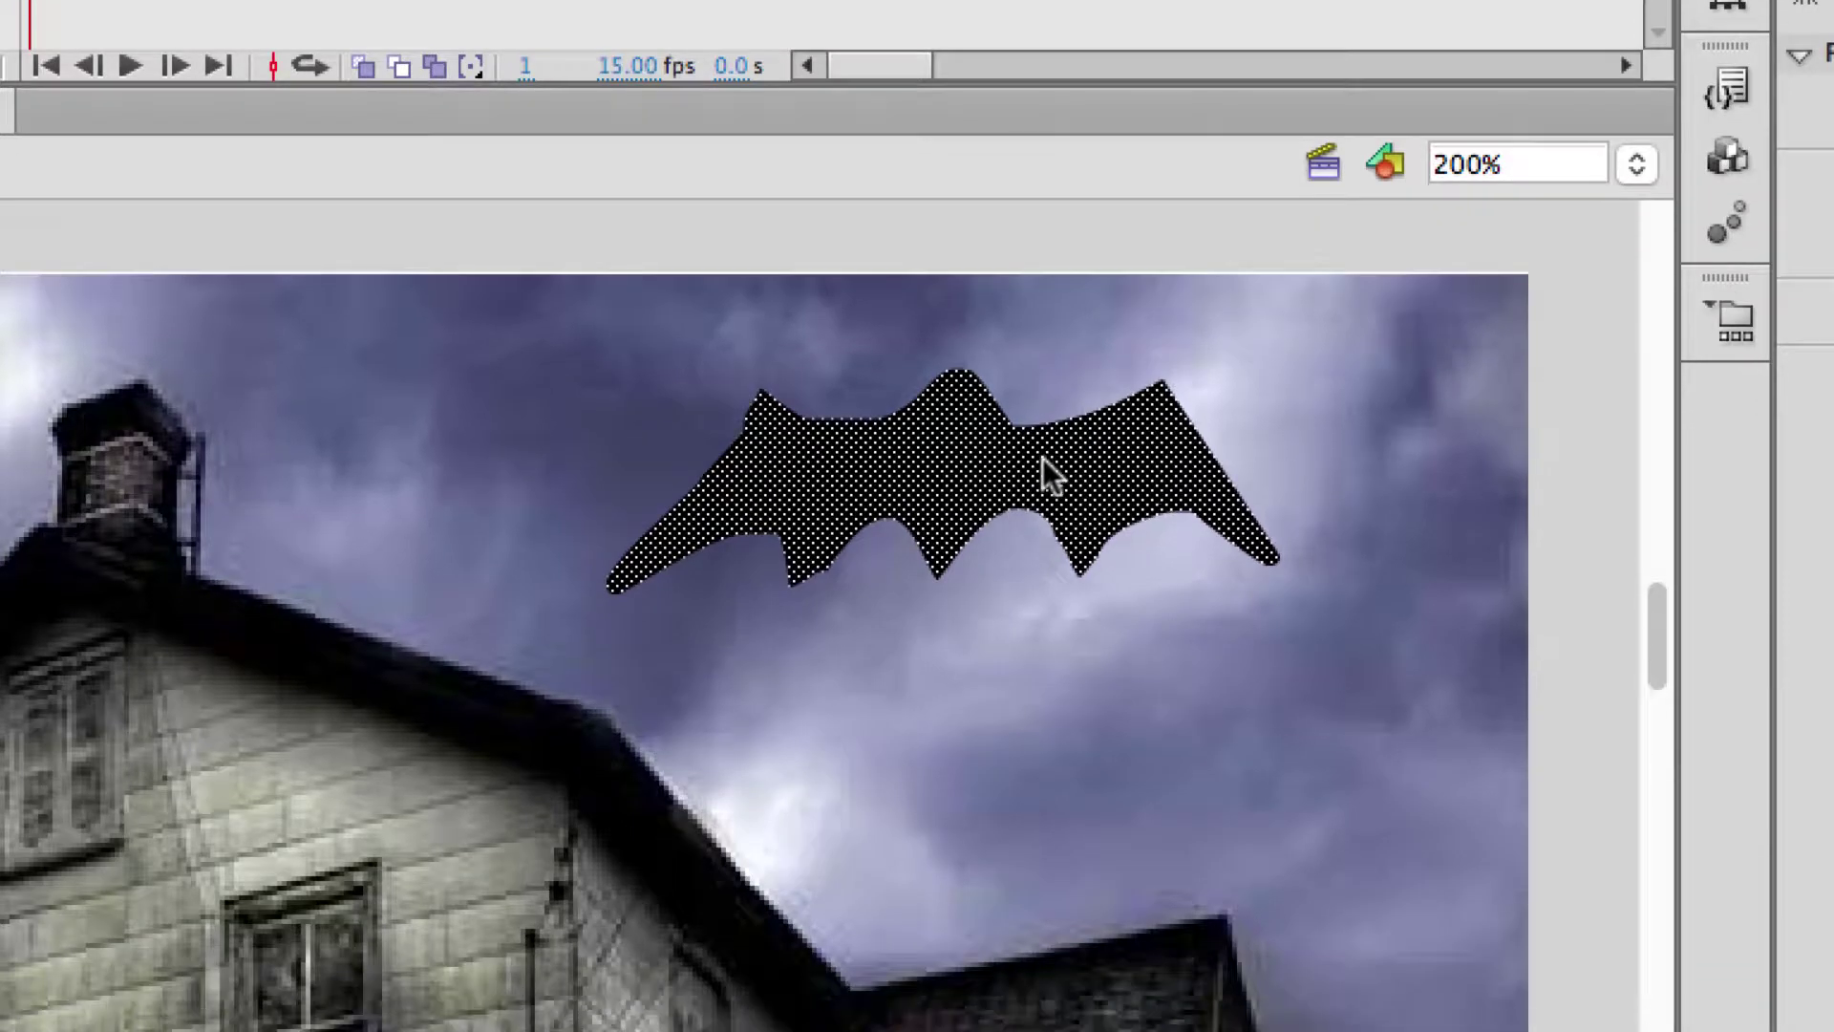
{"action": "right_click", "coordinate": [1042, 457]}
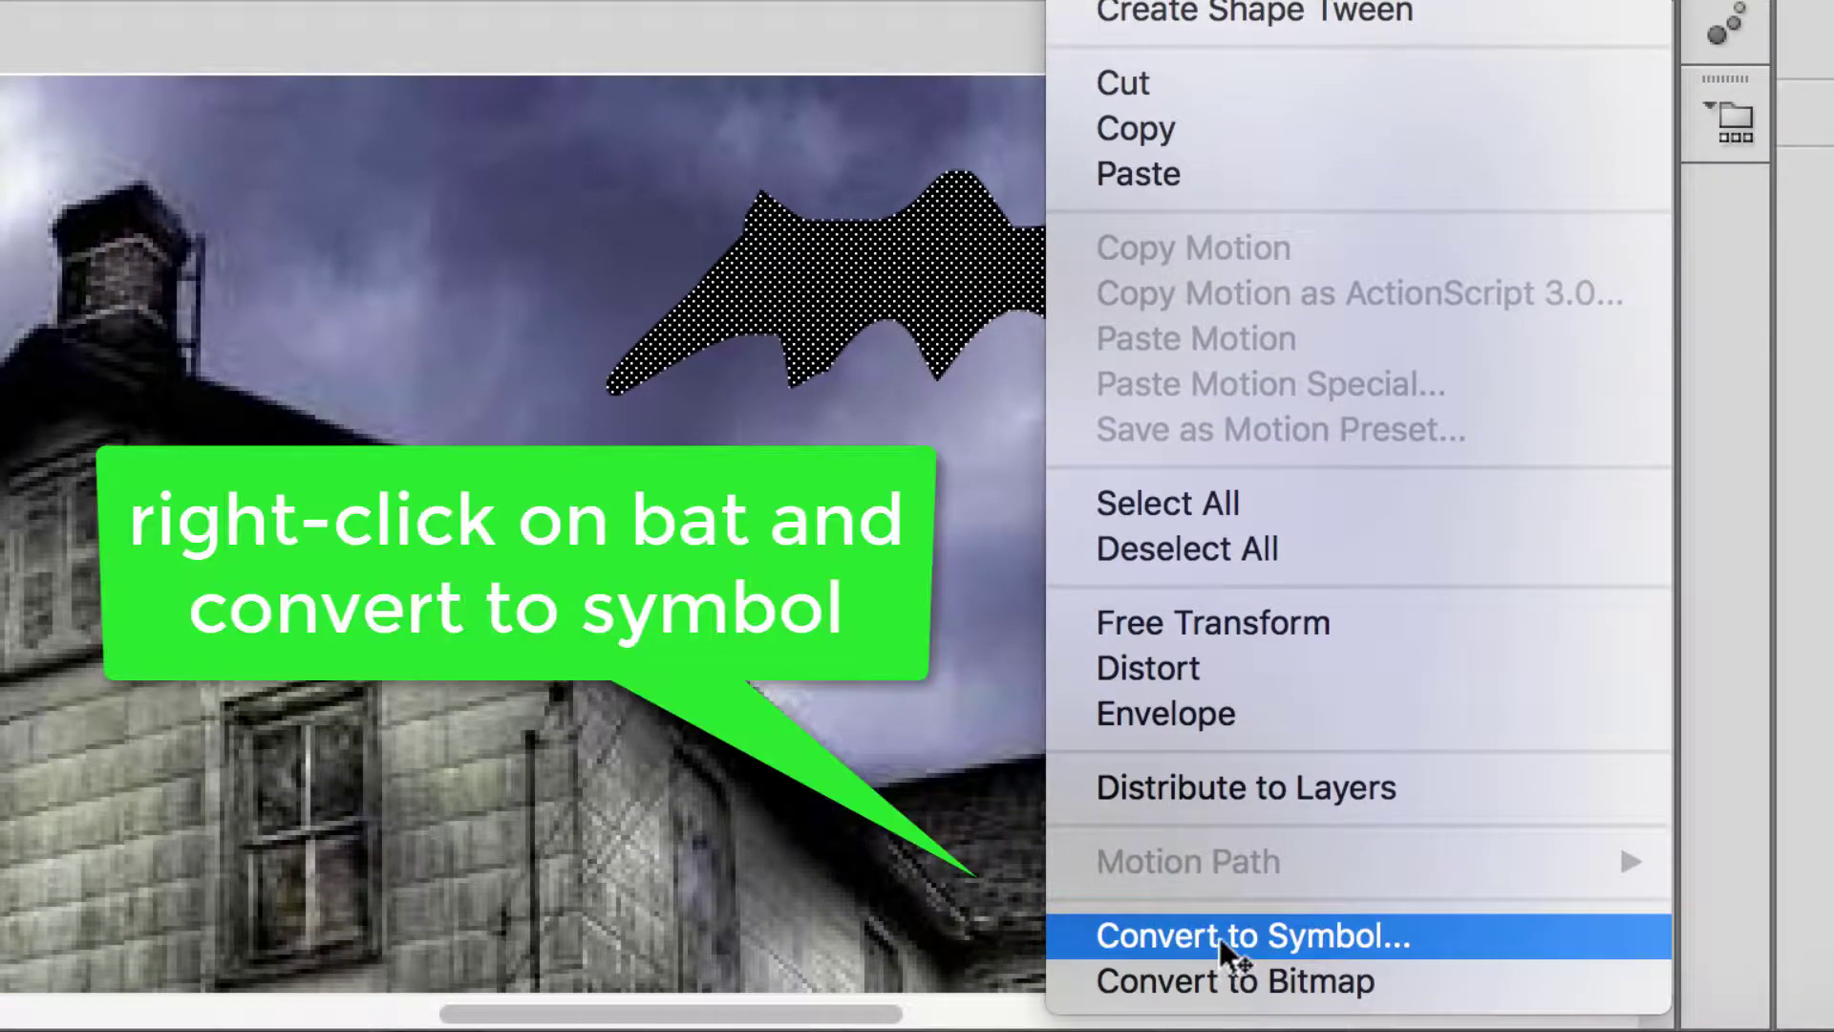
{"action": "left_click", "coordinate": [1219, 937]}
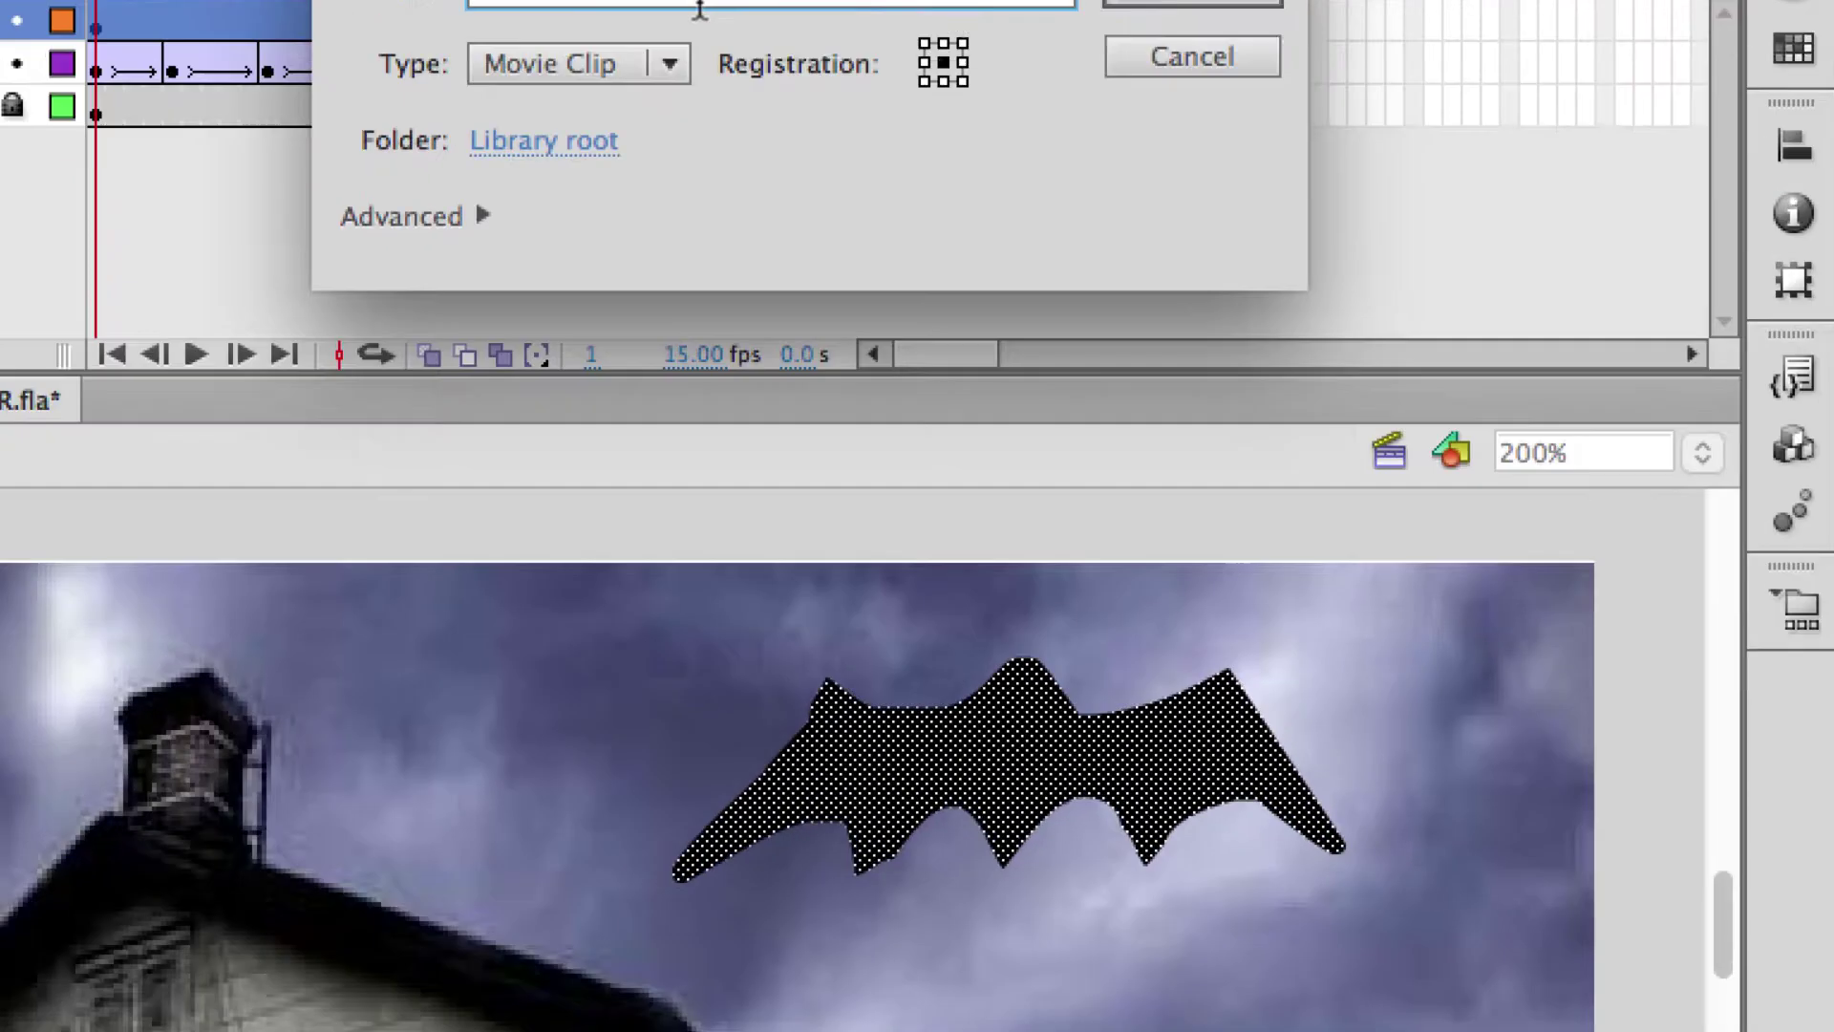
{"action": "type", "text": "bat"}
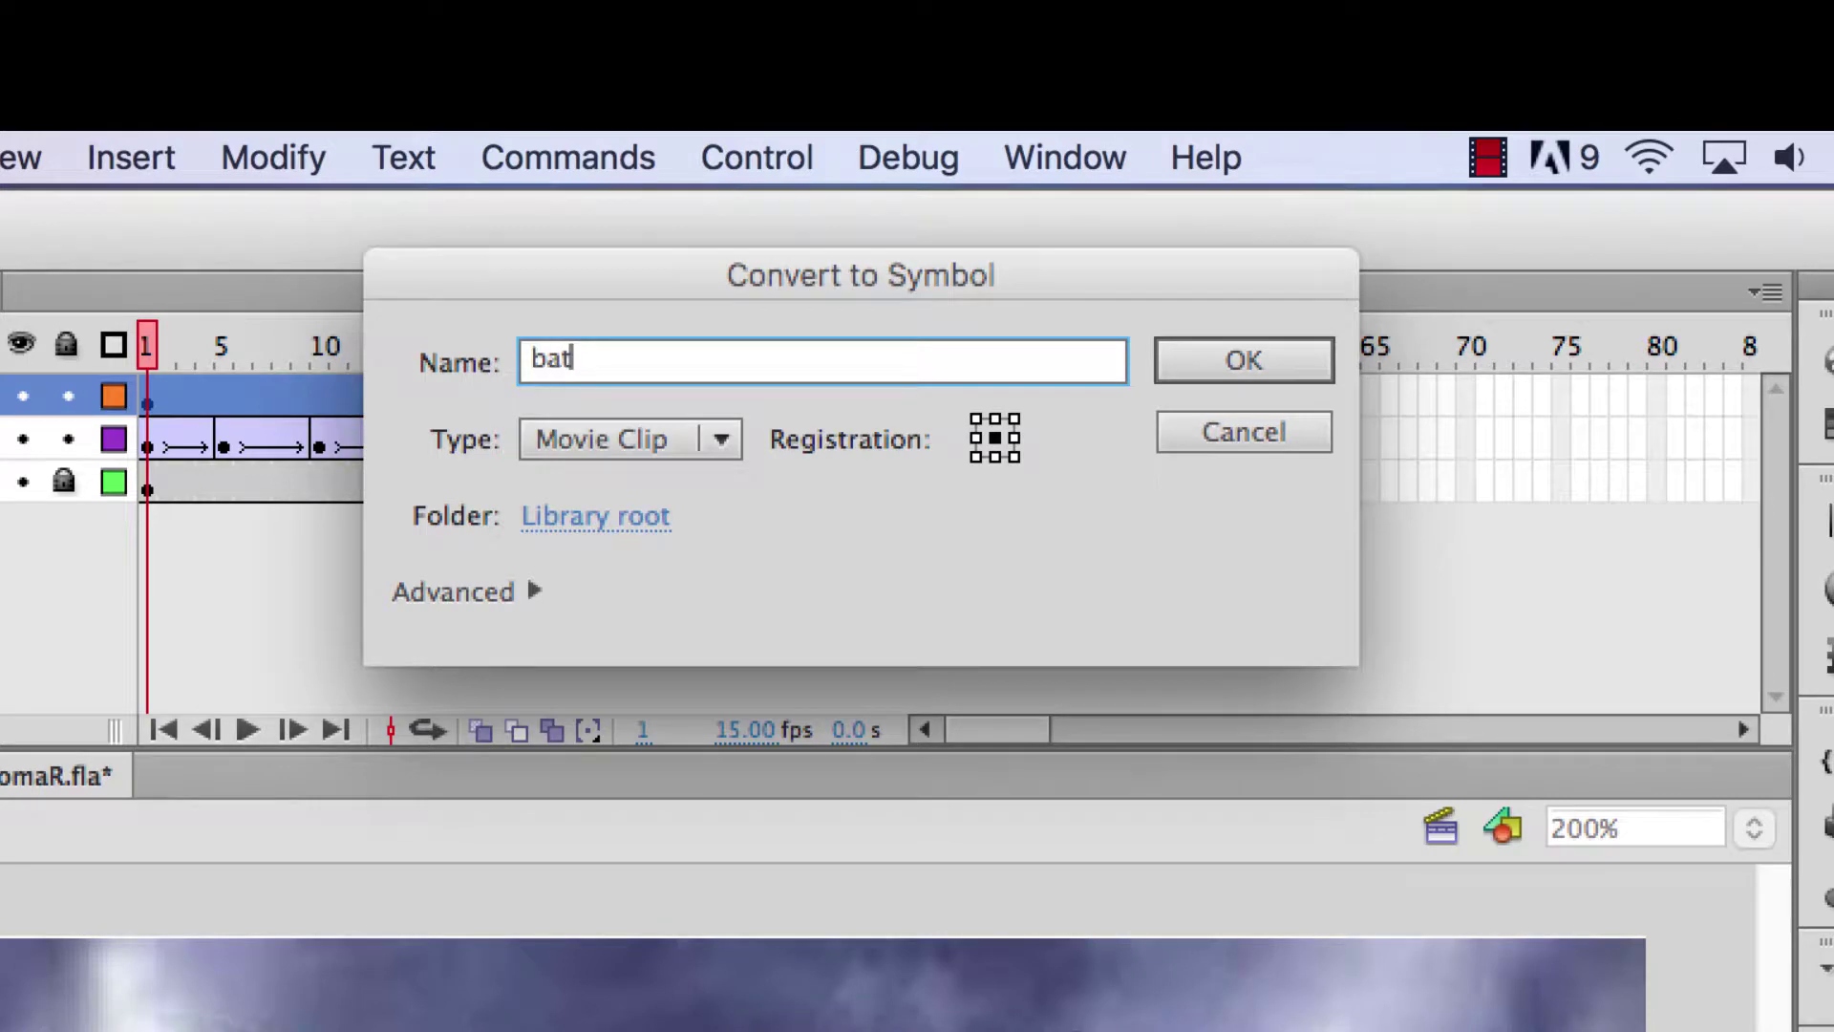
{"action": "left_click", "coordinate": [1245, 355]}
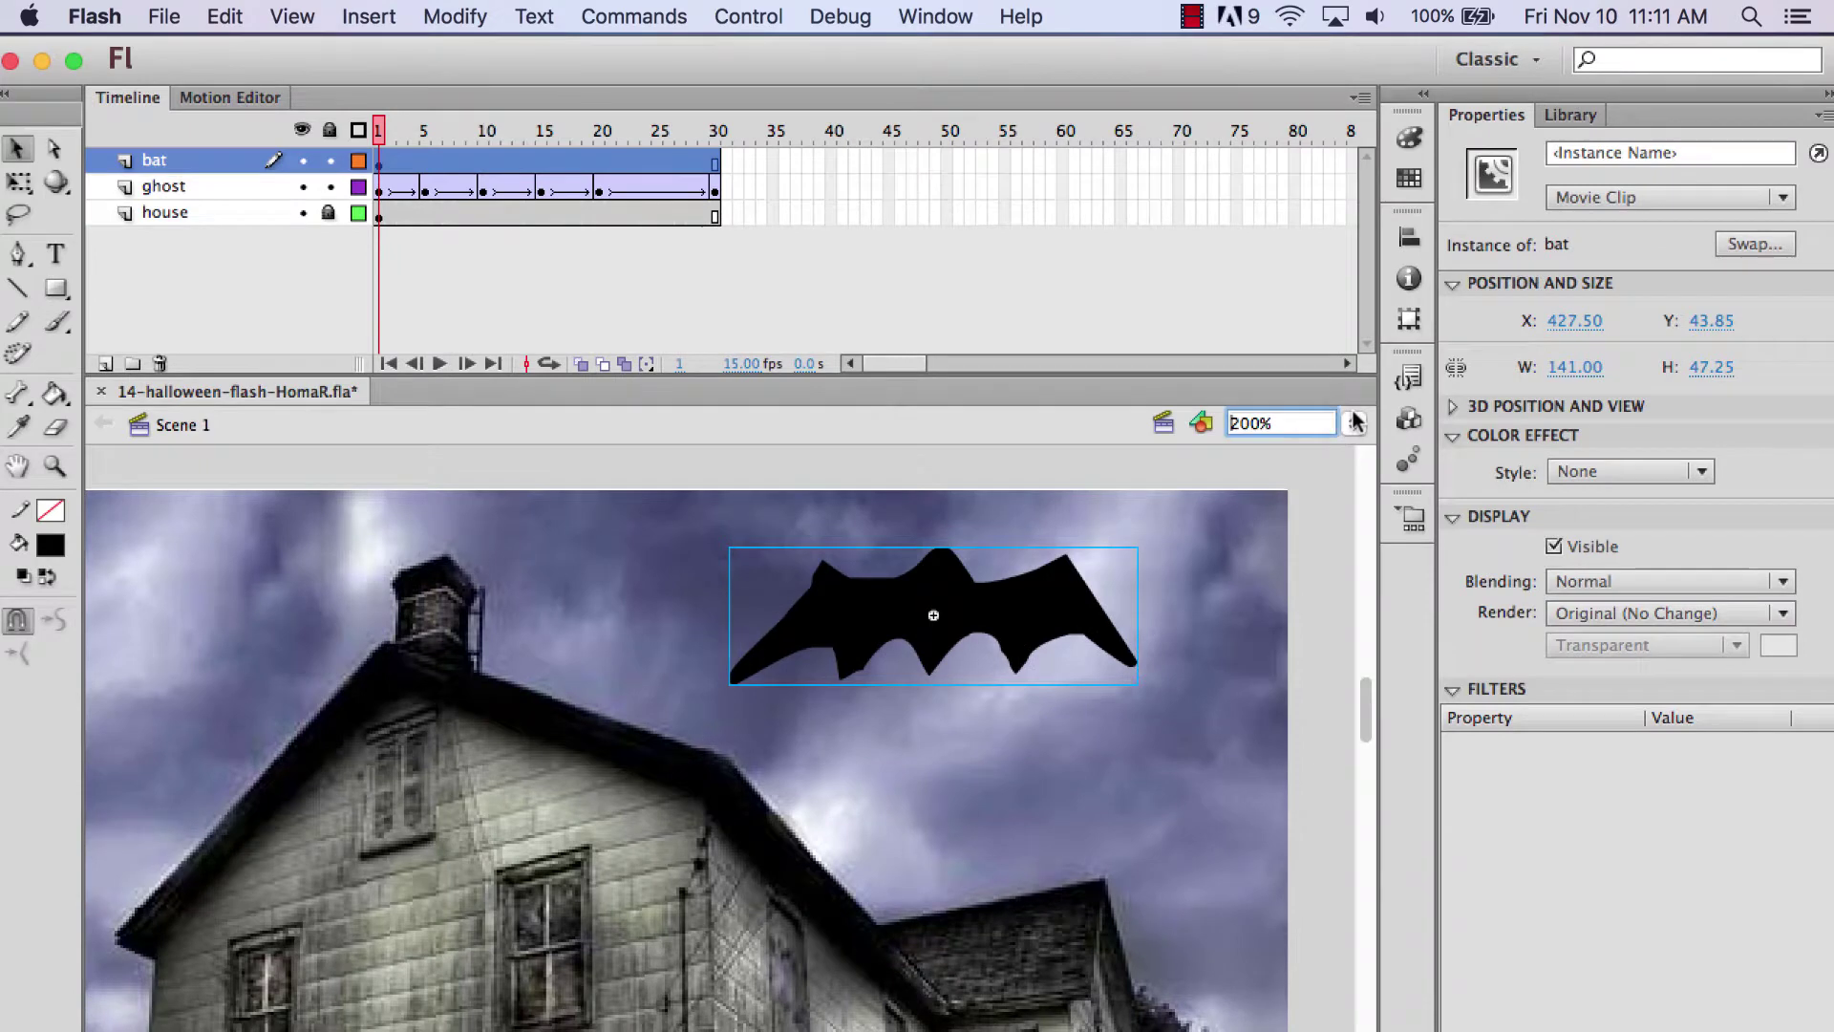
Step: Move the bat off the stage beyond its right edge and scale it down slightly with Free Transform
{"action": "left_click", "coordinate": [1356, 423]}
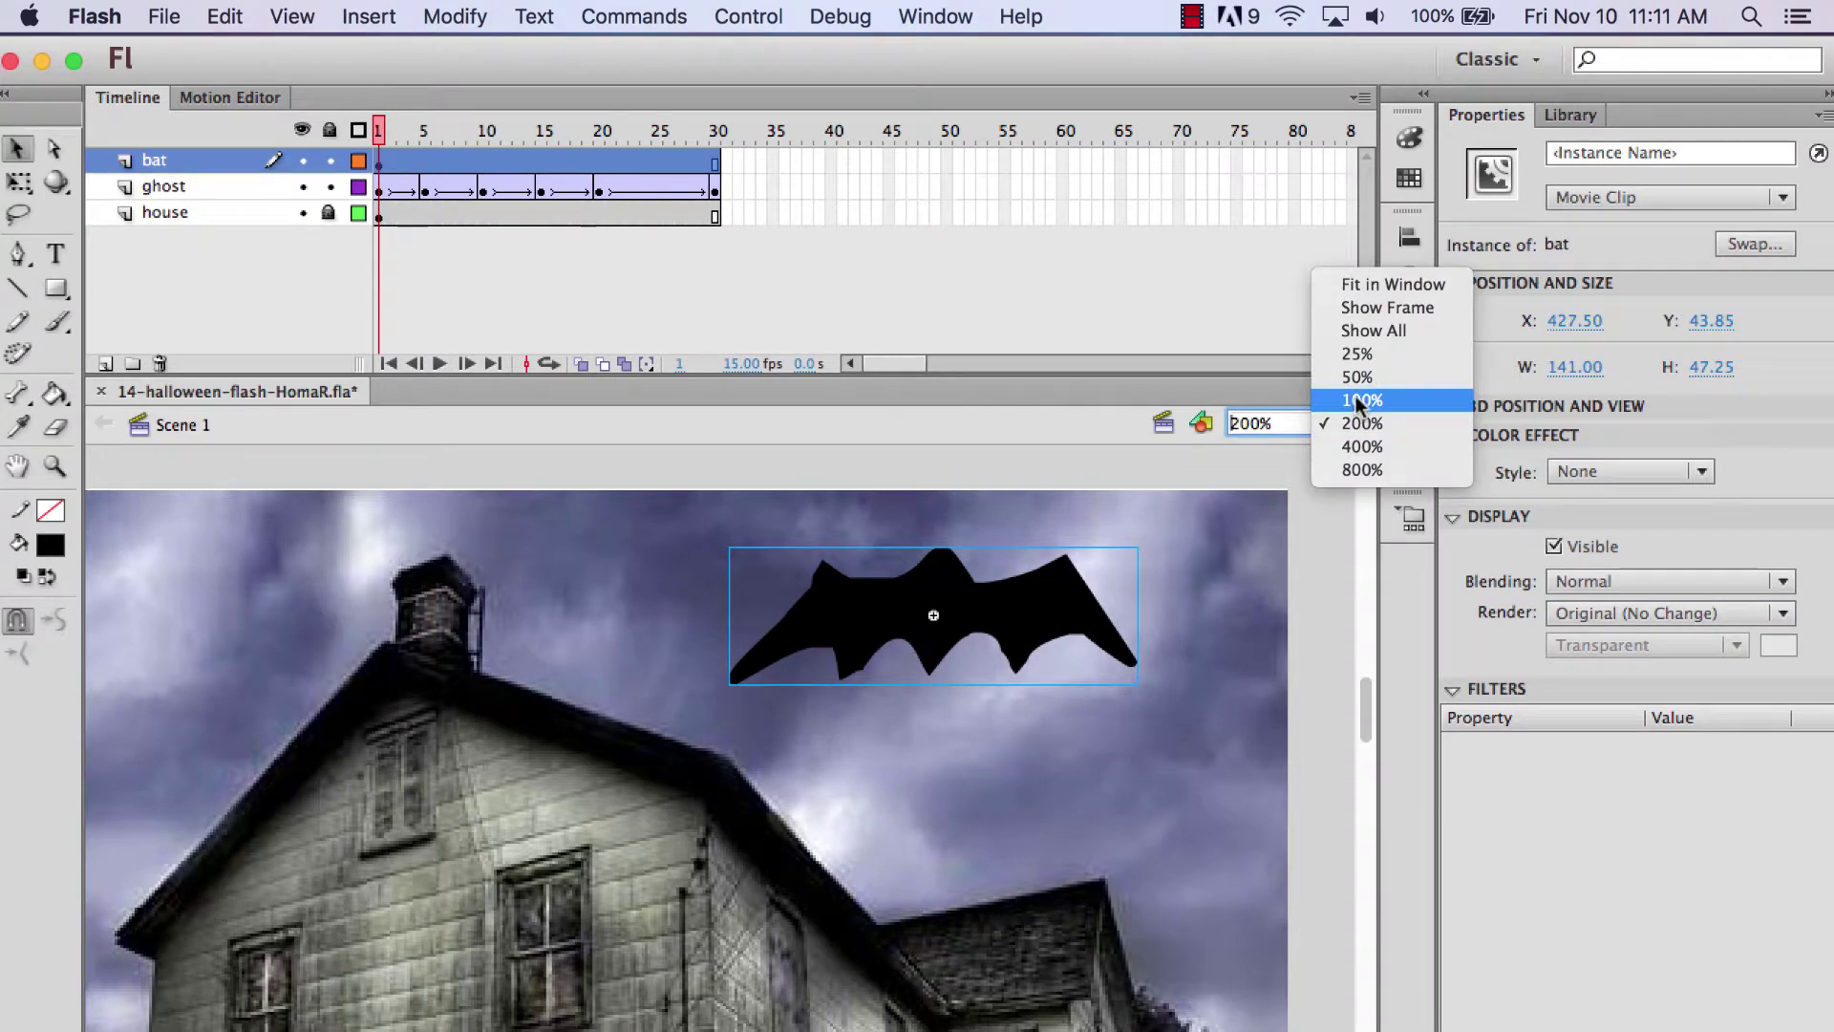
{"action": "left_click", "coordinate": [1355, 395]}
{"action": "left_click_drag", "start_coordinate": [893, 680], "coordinate": [1173, 680]}
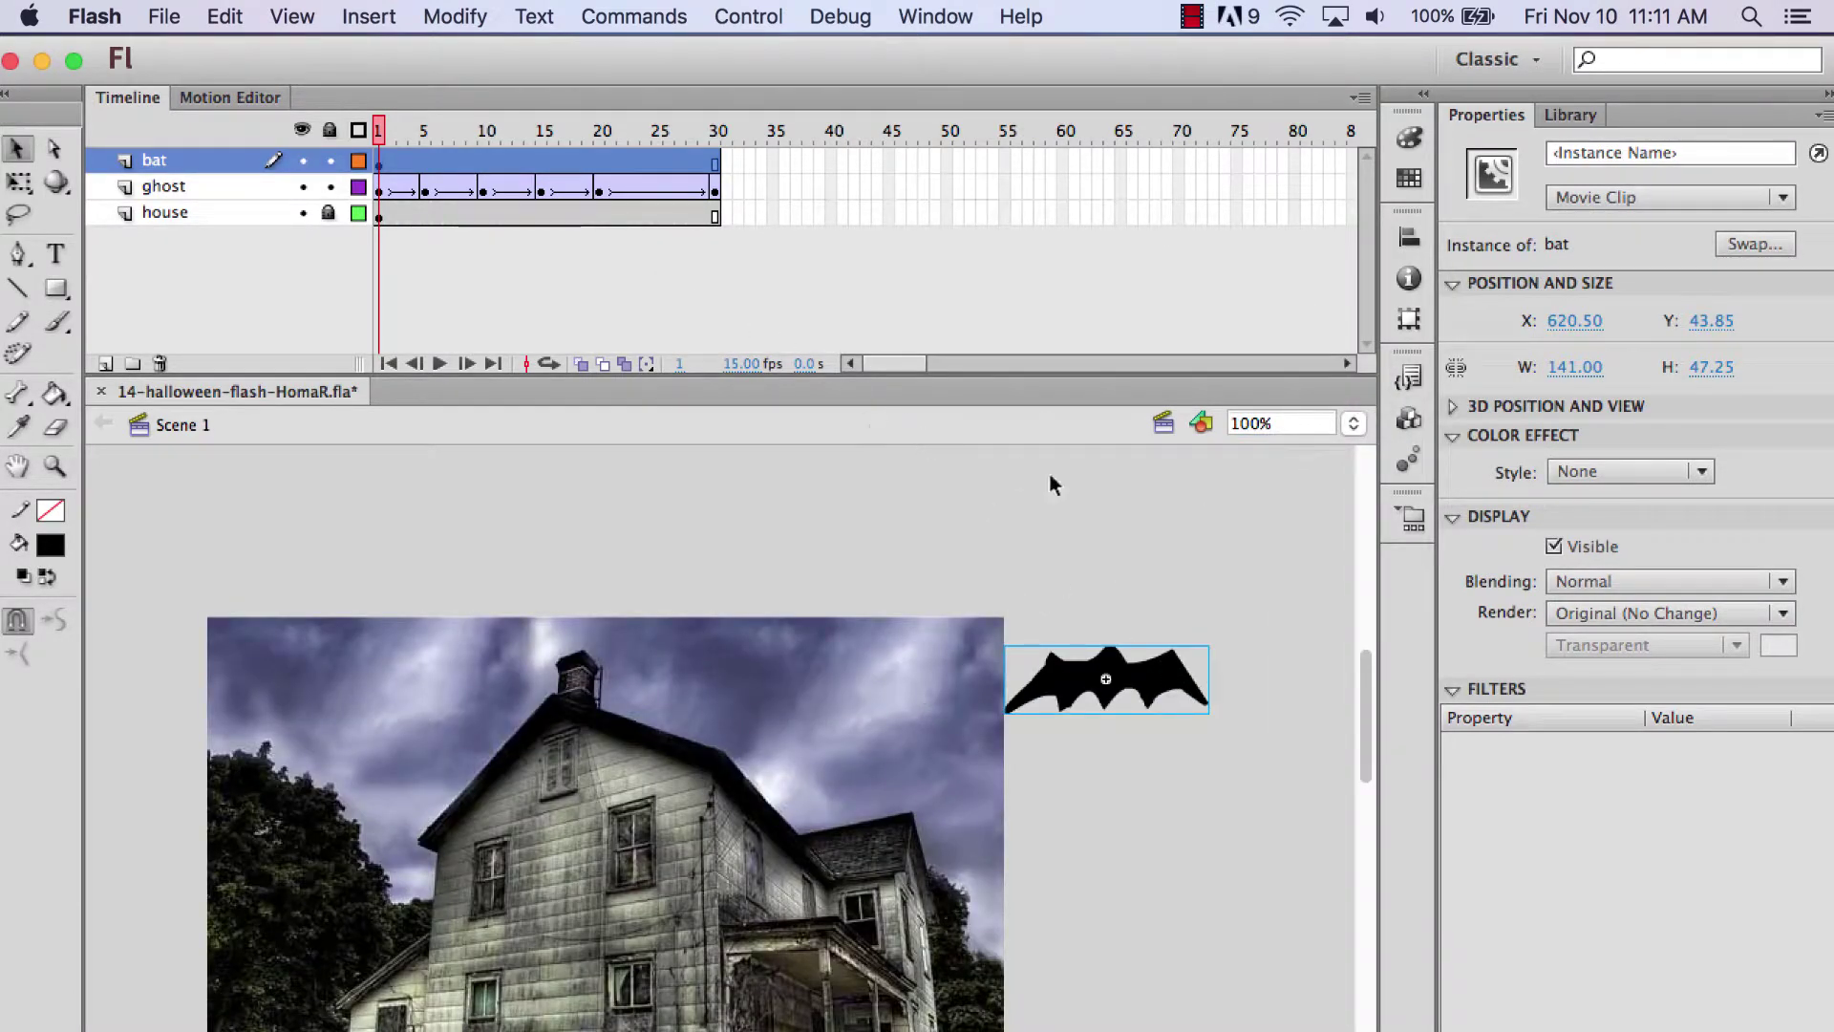
{"action": "left_click", "coordinate": [19, 181]}
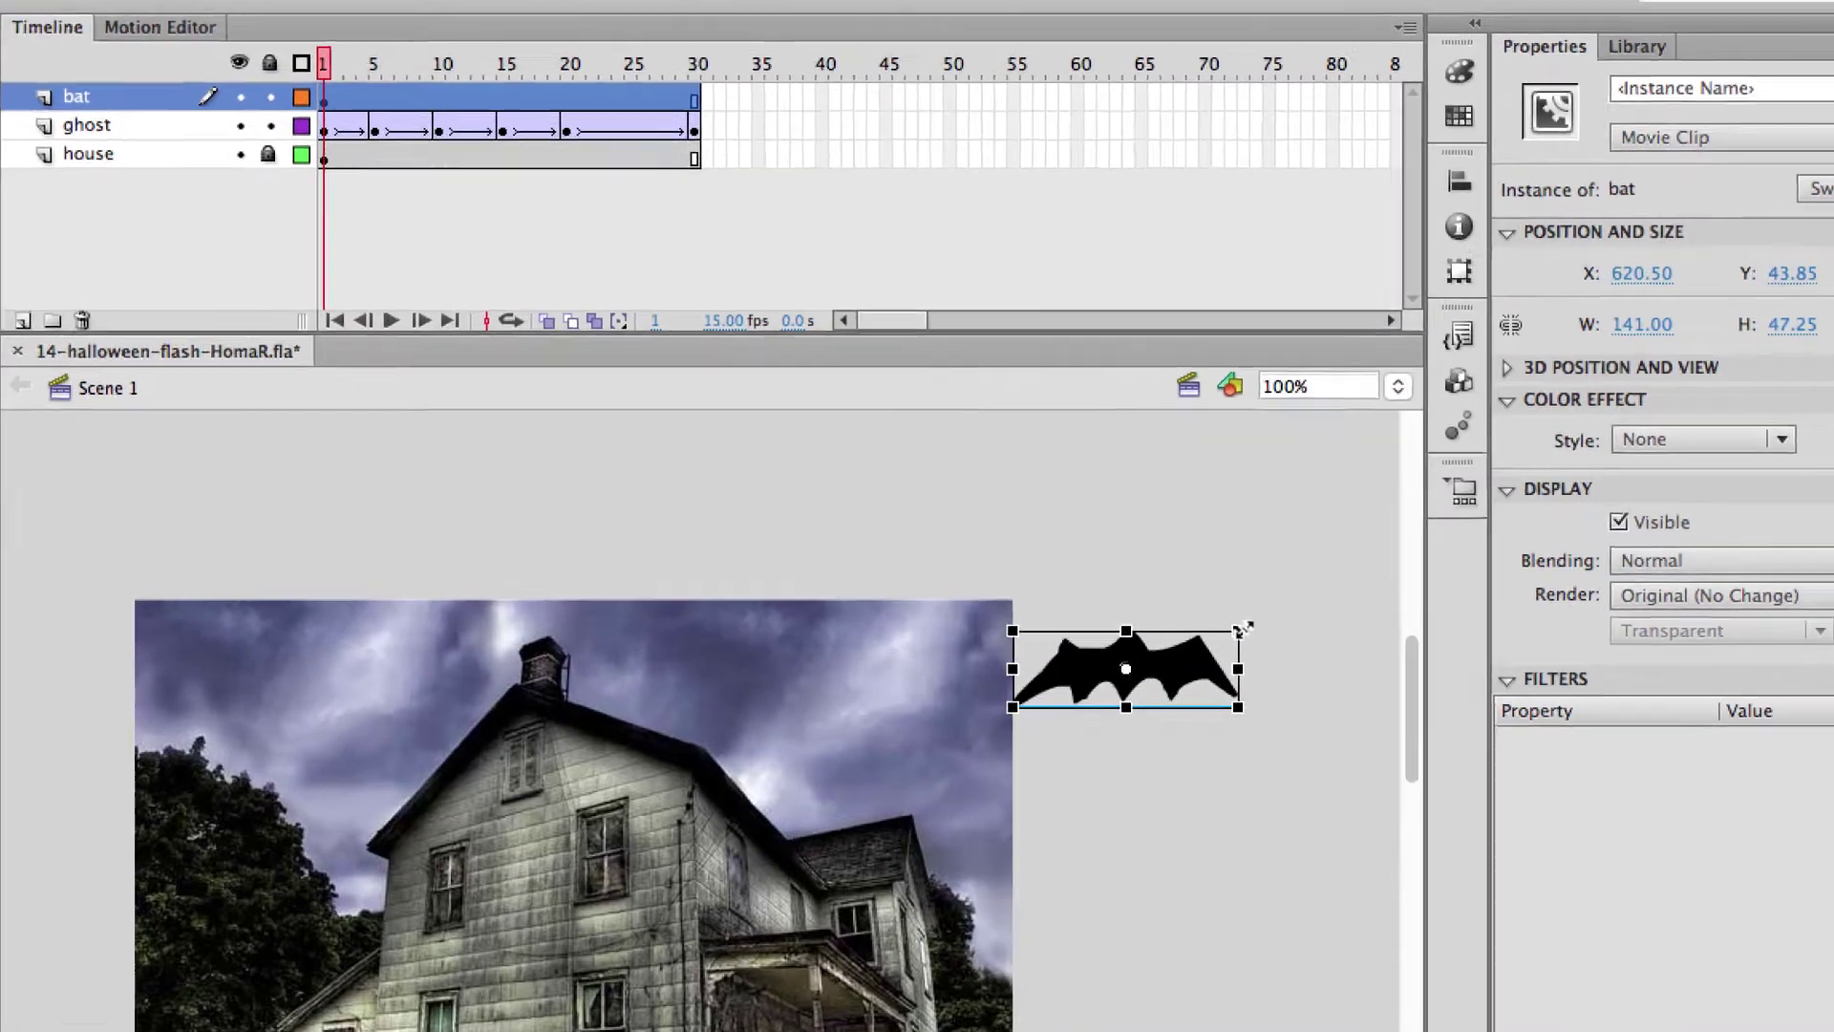
{"action": "left_click_drag", "start_coordinate": [1209, 645], "coordinate": [1278, 611]}
{"action": "left_click", "coordinate": [1318, 540]}
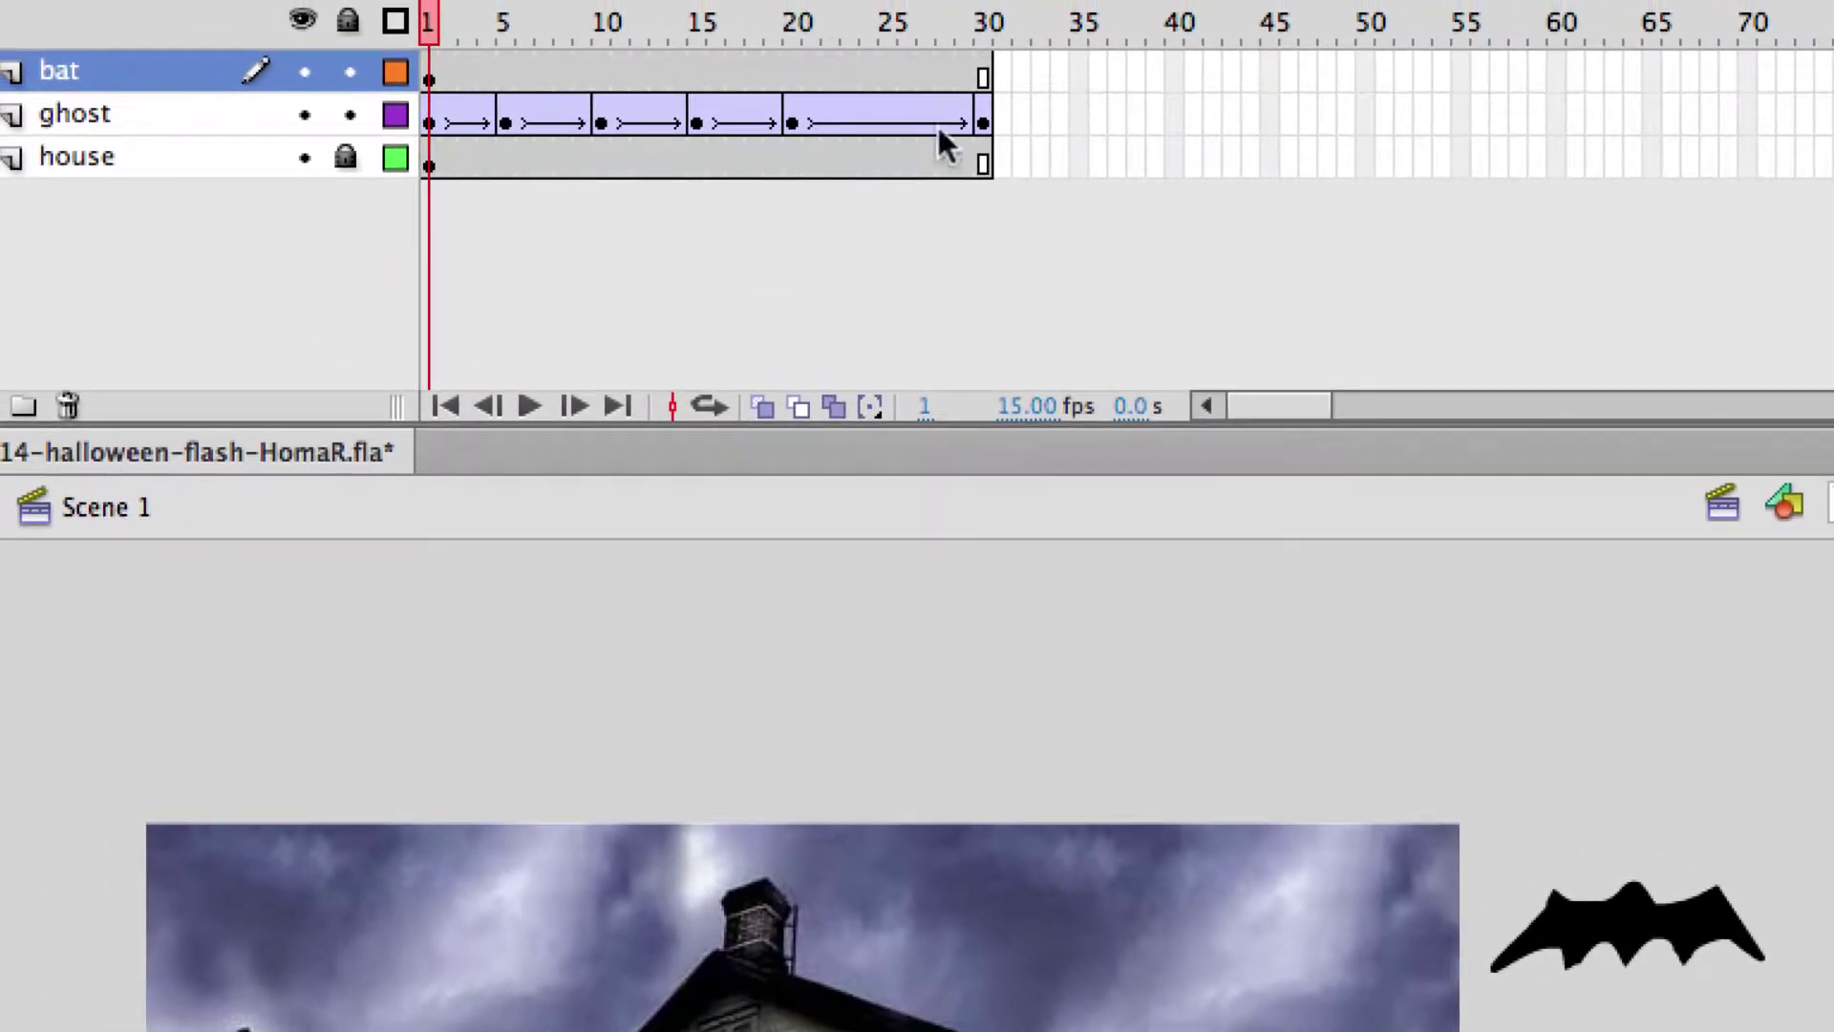
Step: Insert a keyframe at frame 5 of the bat layer and move the bat into the sky left of the chimney
{"action": "left_click", "coordinate": [504, 78]}
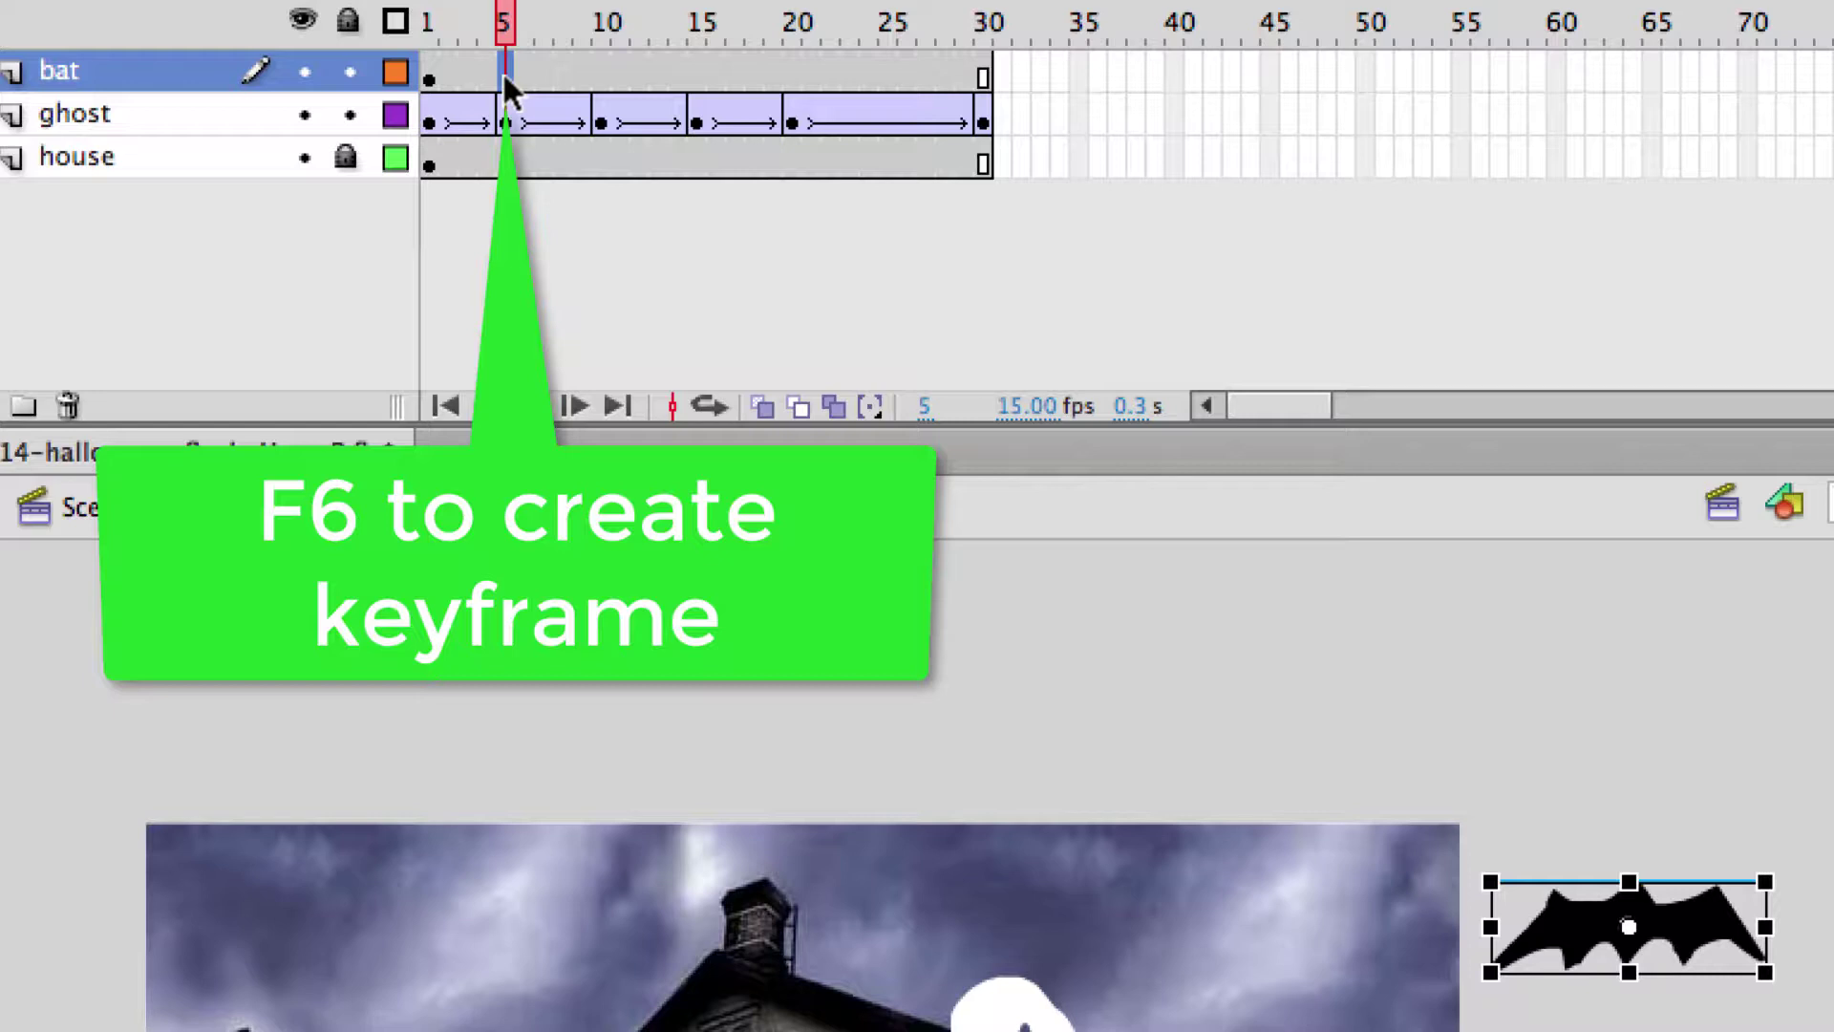
{"action": "key", "text": "F6"}
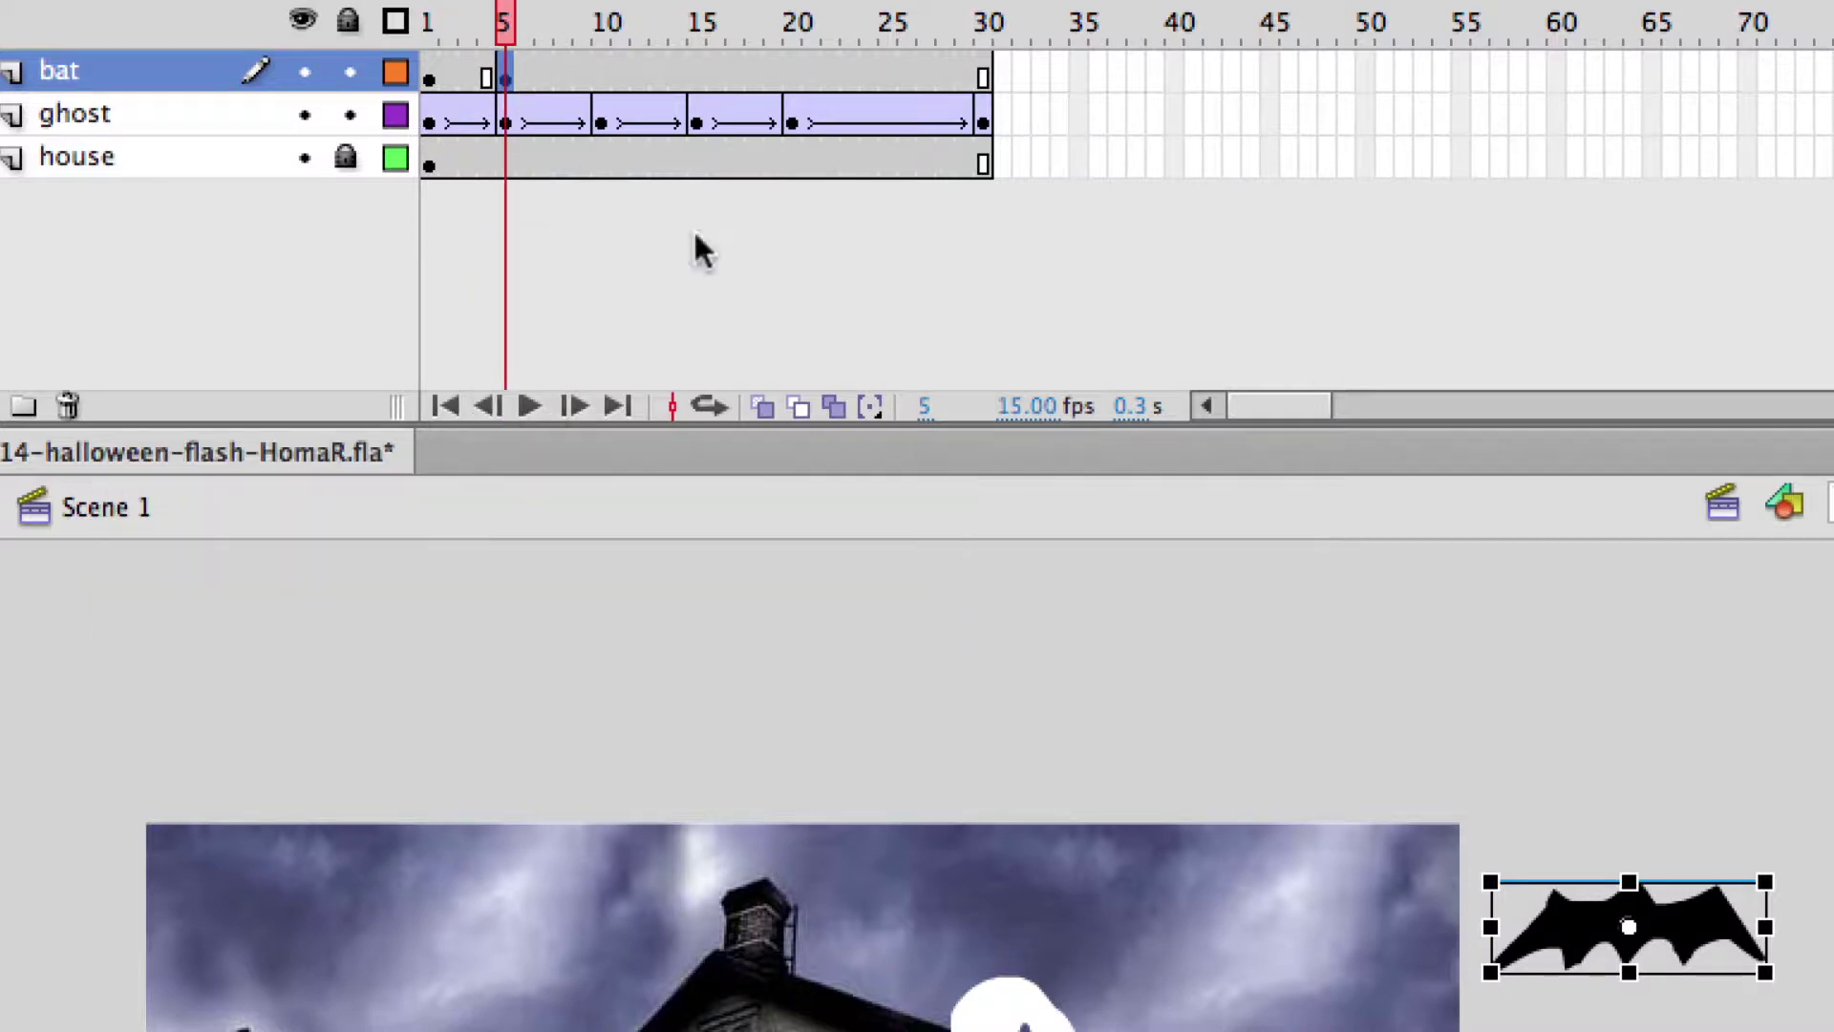
{"action": "left_click_drag", "start_coordinate": [1701, 932], "coordinate": [1171, 931]}
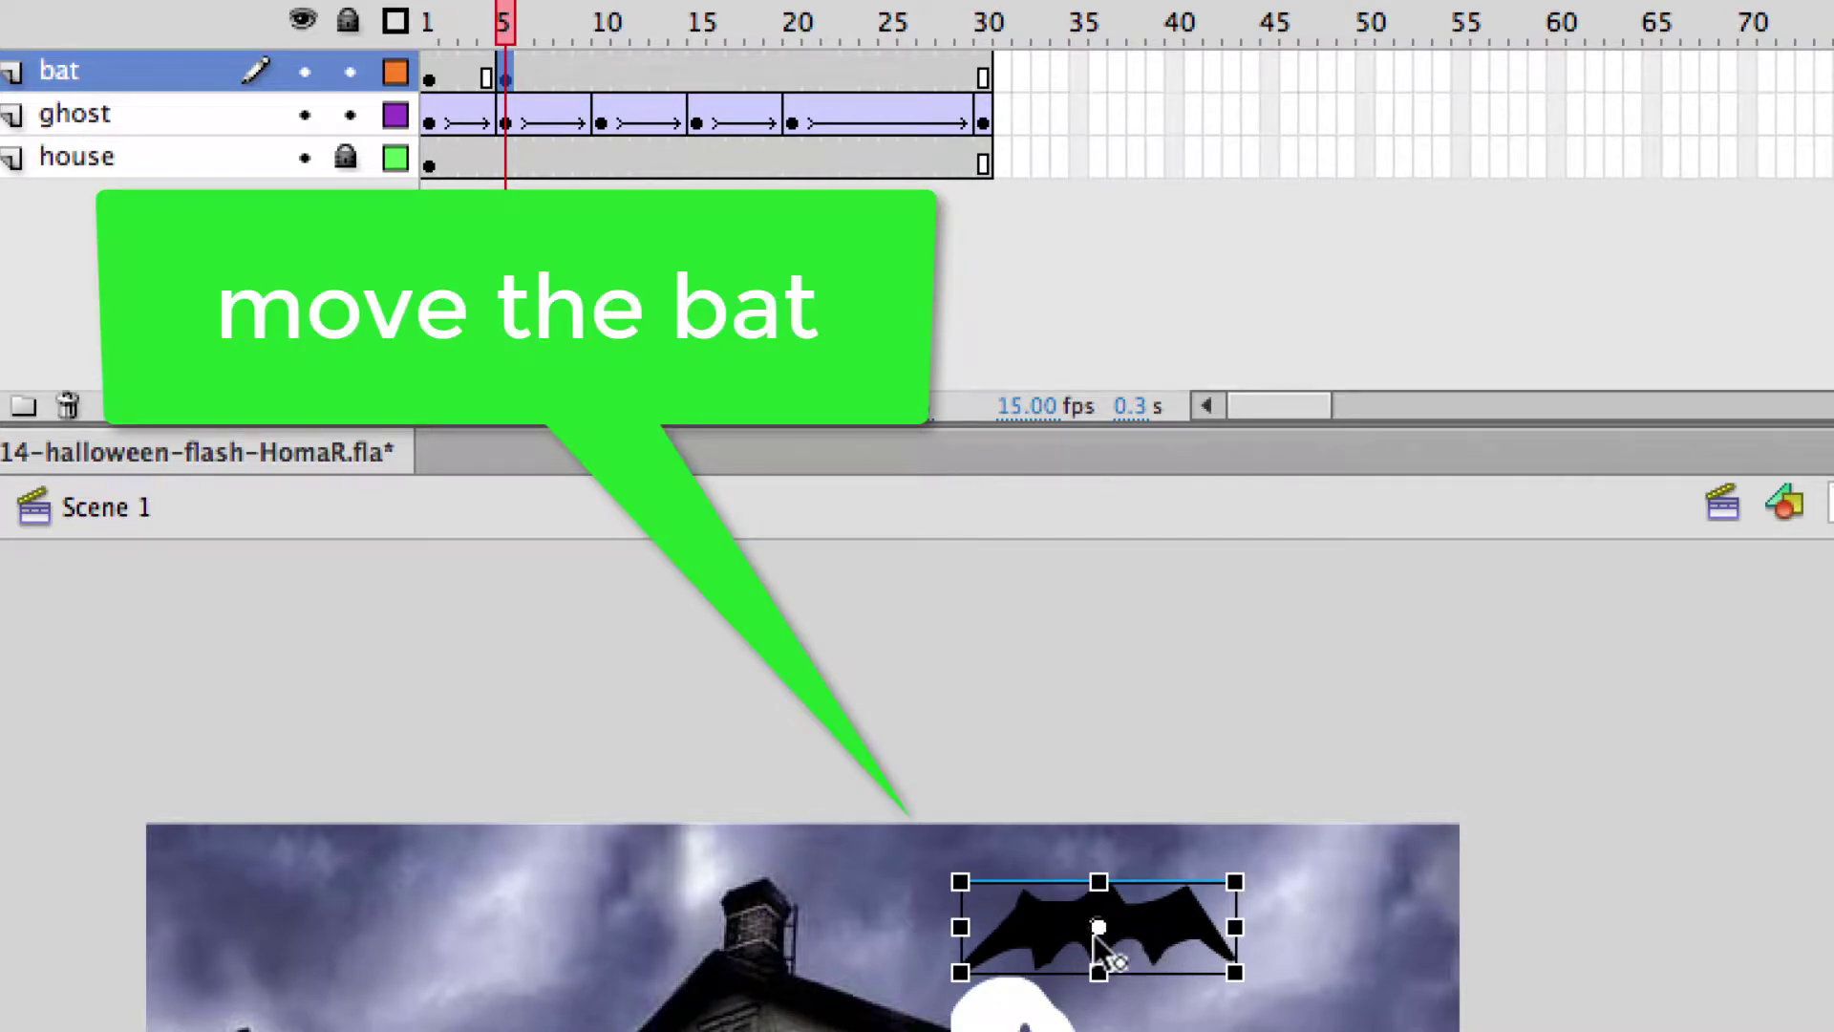
{"action": "left_click_drag", "start_coordinate": [1167, 933], "coordinate": [1234, 931]}
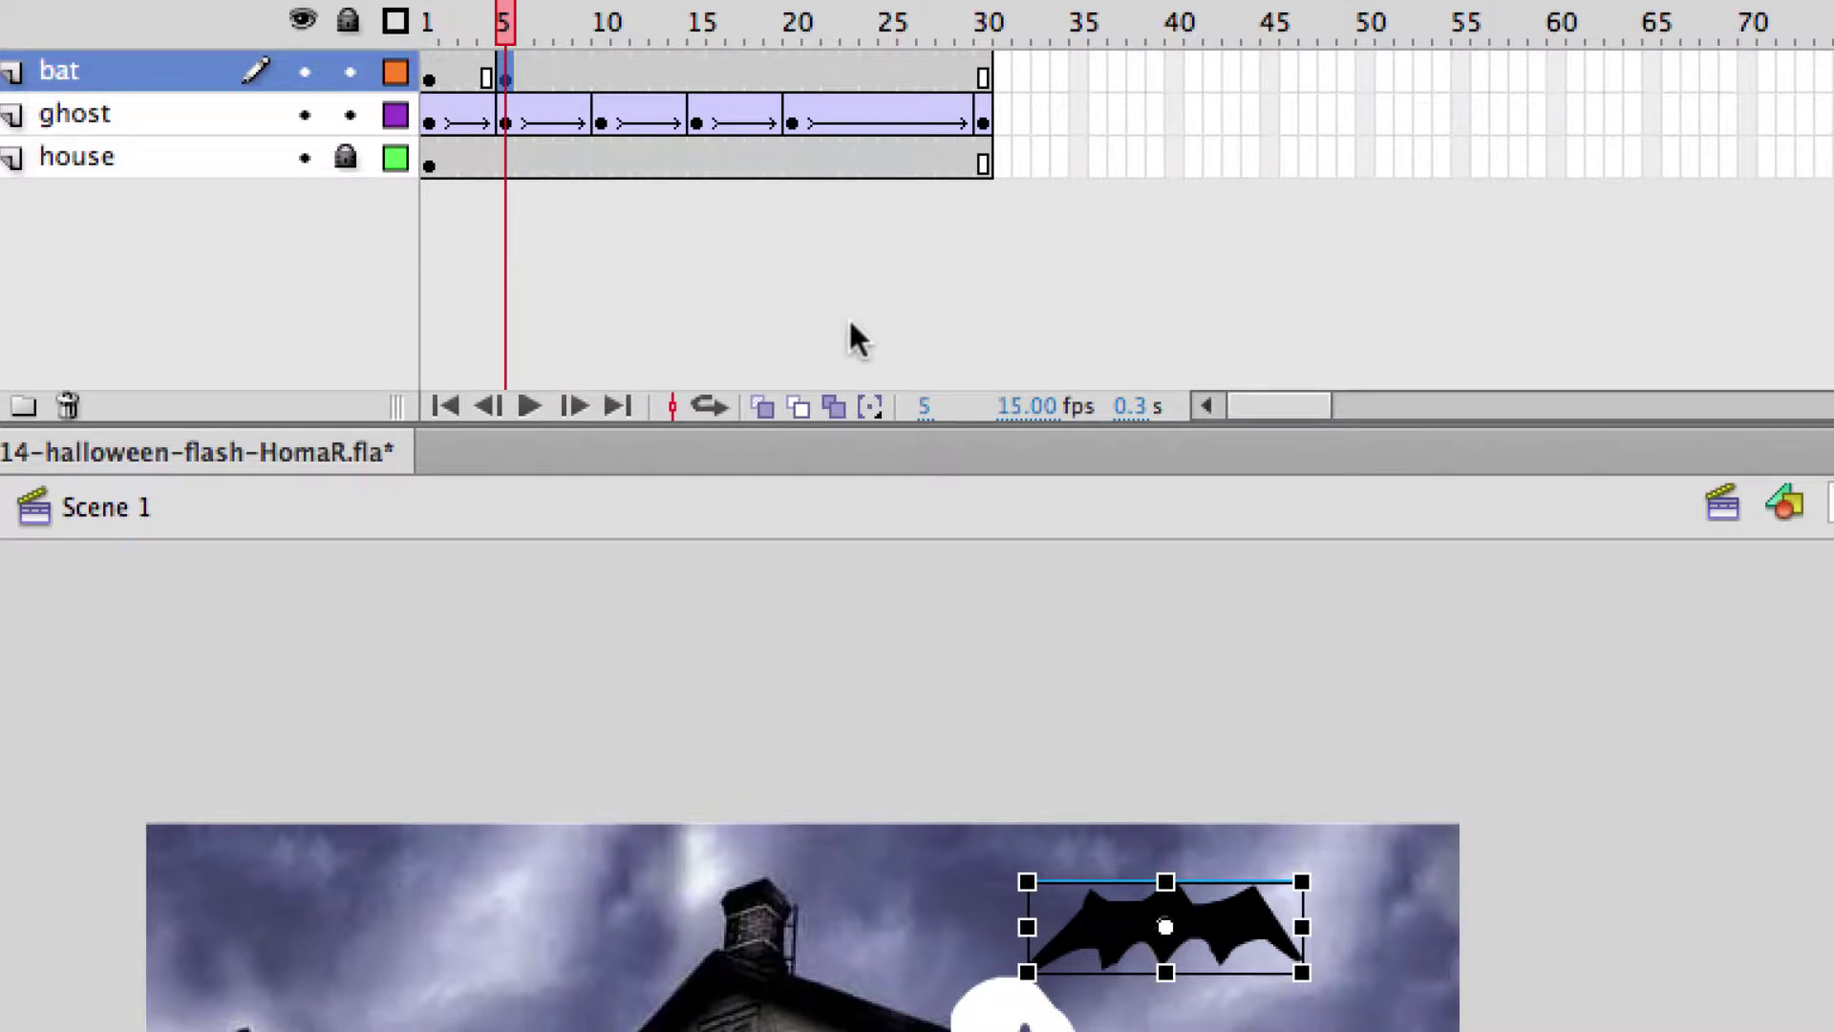
{"action": "left_click_drag", "start_coordinate": [1242, 932], "coordinate": [564, 955]}
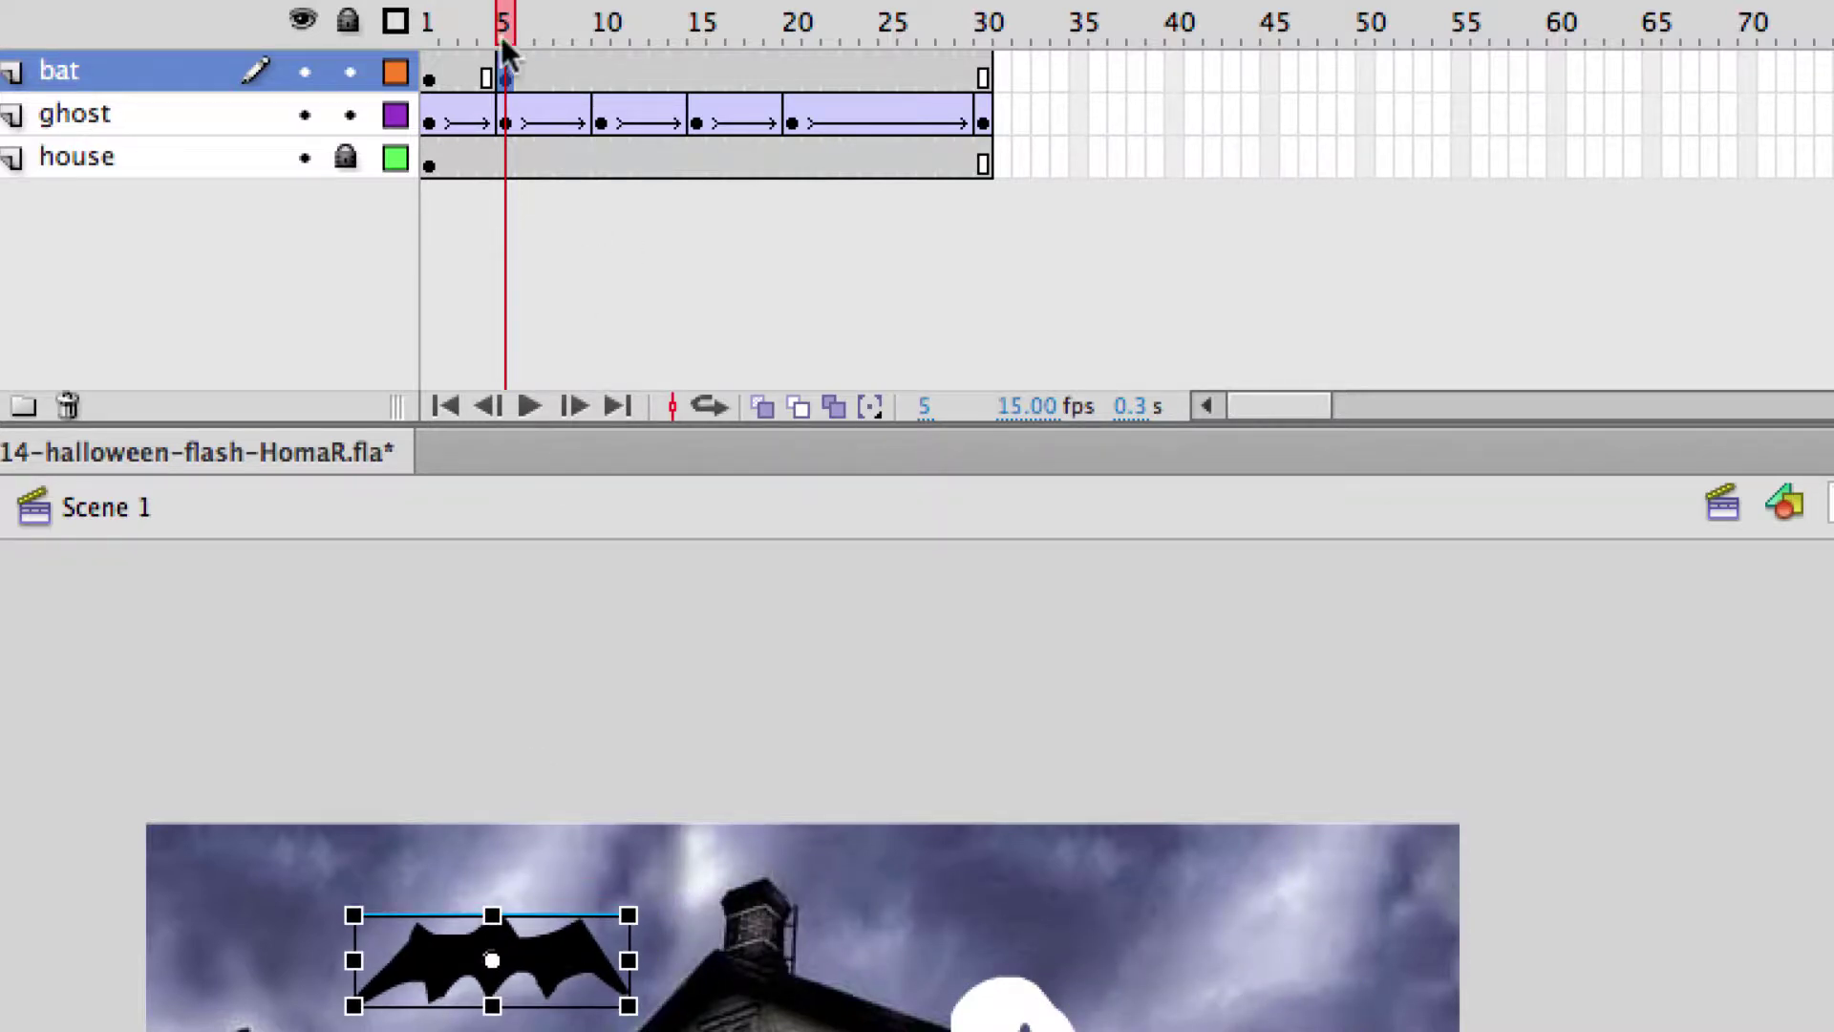
{"action": "mouse_move", "coordinate": [503, 40]}
{"action": "left_mouse_down"}
{"action": "mouse_move", "coordinate": [611, 34]}
{"action": "mouse_move", "coordinate": [509, 33]}
{"action": "left_mouse_up"}
{"action": "left_click", "coordinate": [524, 974]}
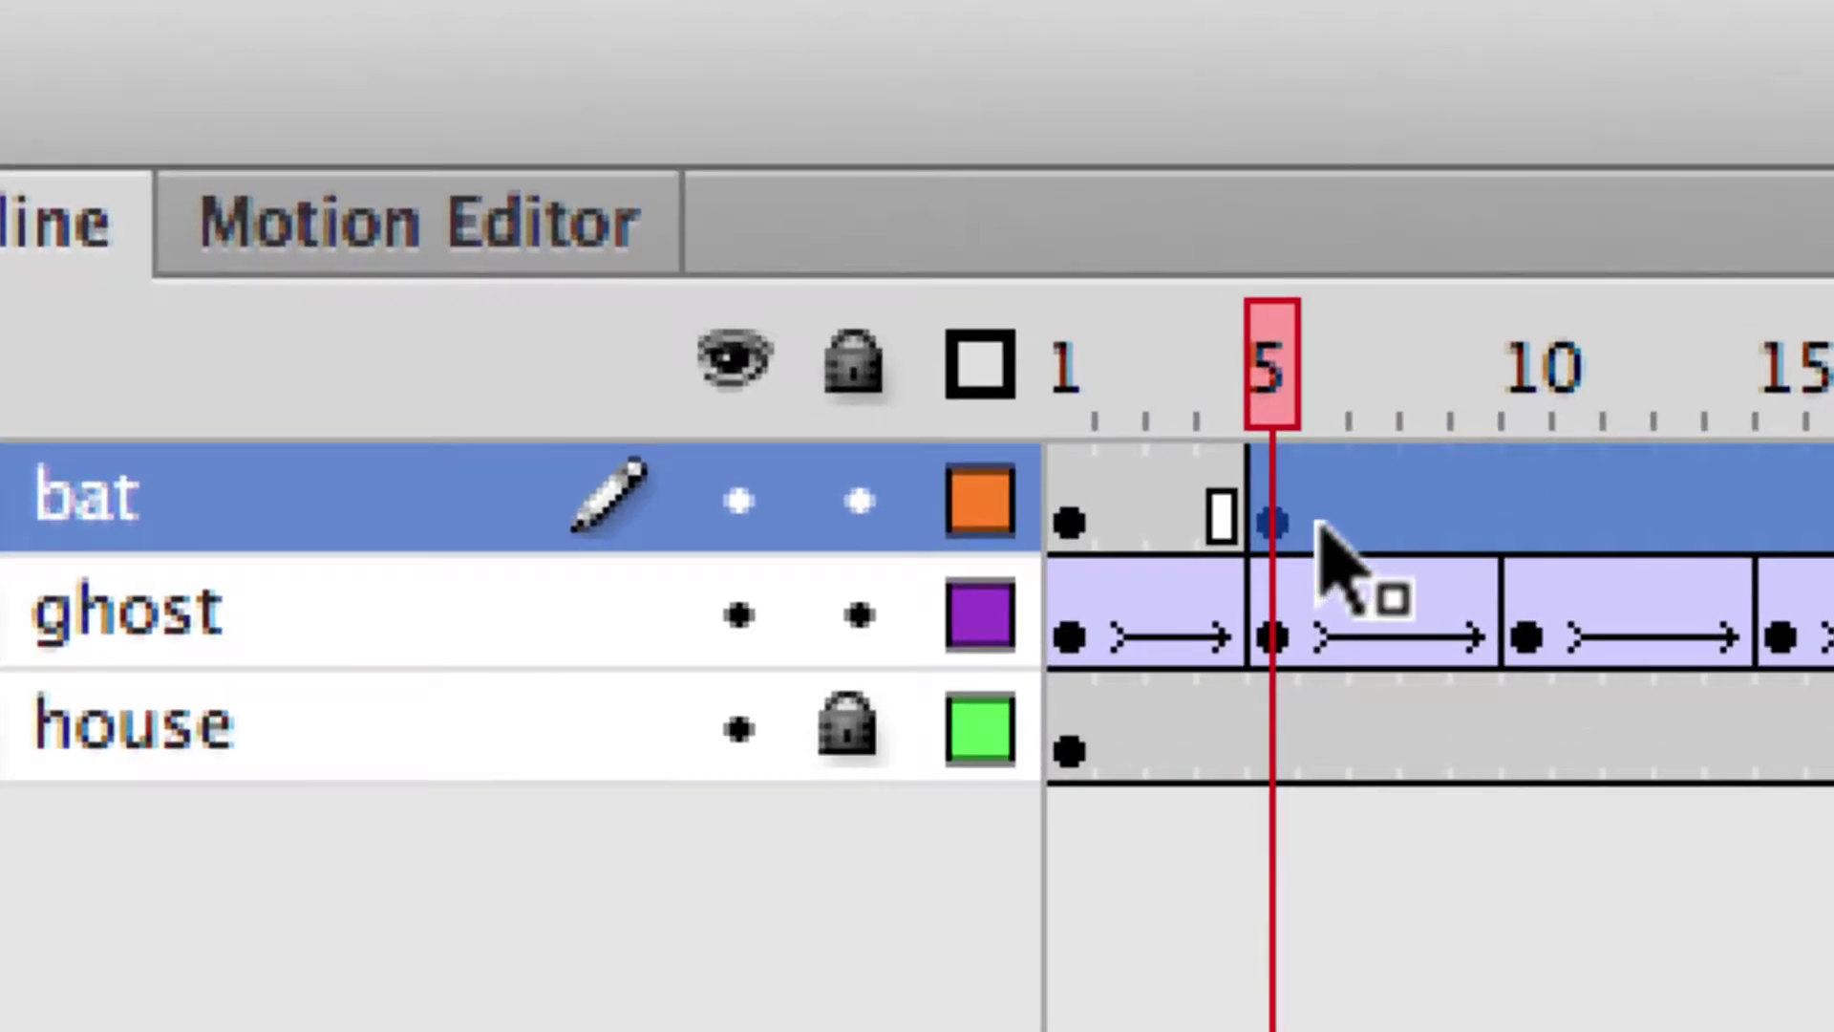
Step: Insert a keyframe at frame 6 of the bat layer and squeeze the bat to about half its width
{"action": "key", "text": "super+shift+a"}
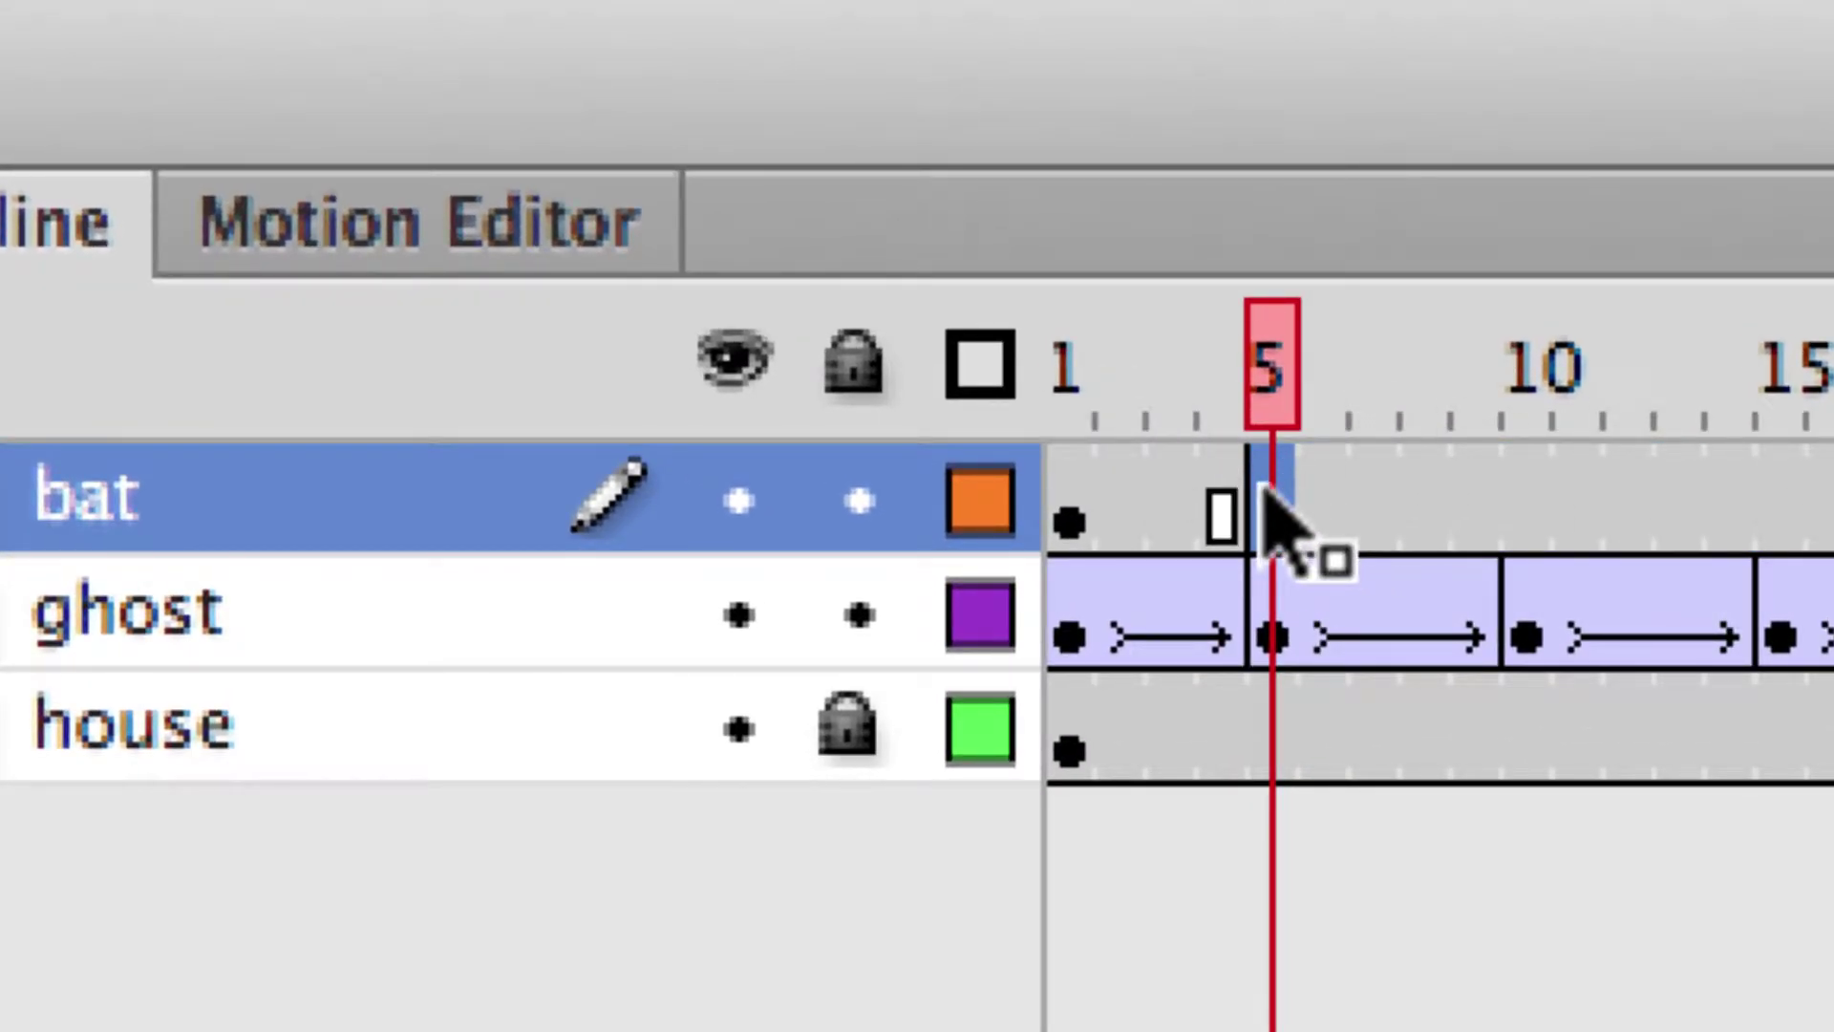
{"action": "left_click", "coordinate": [1326, 515]}
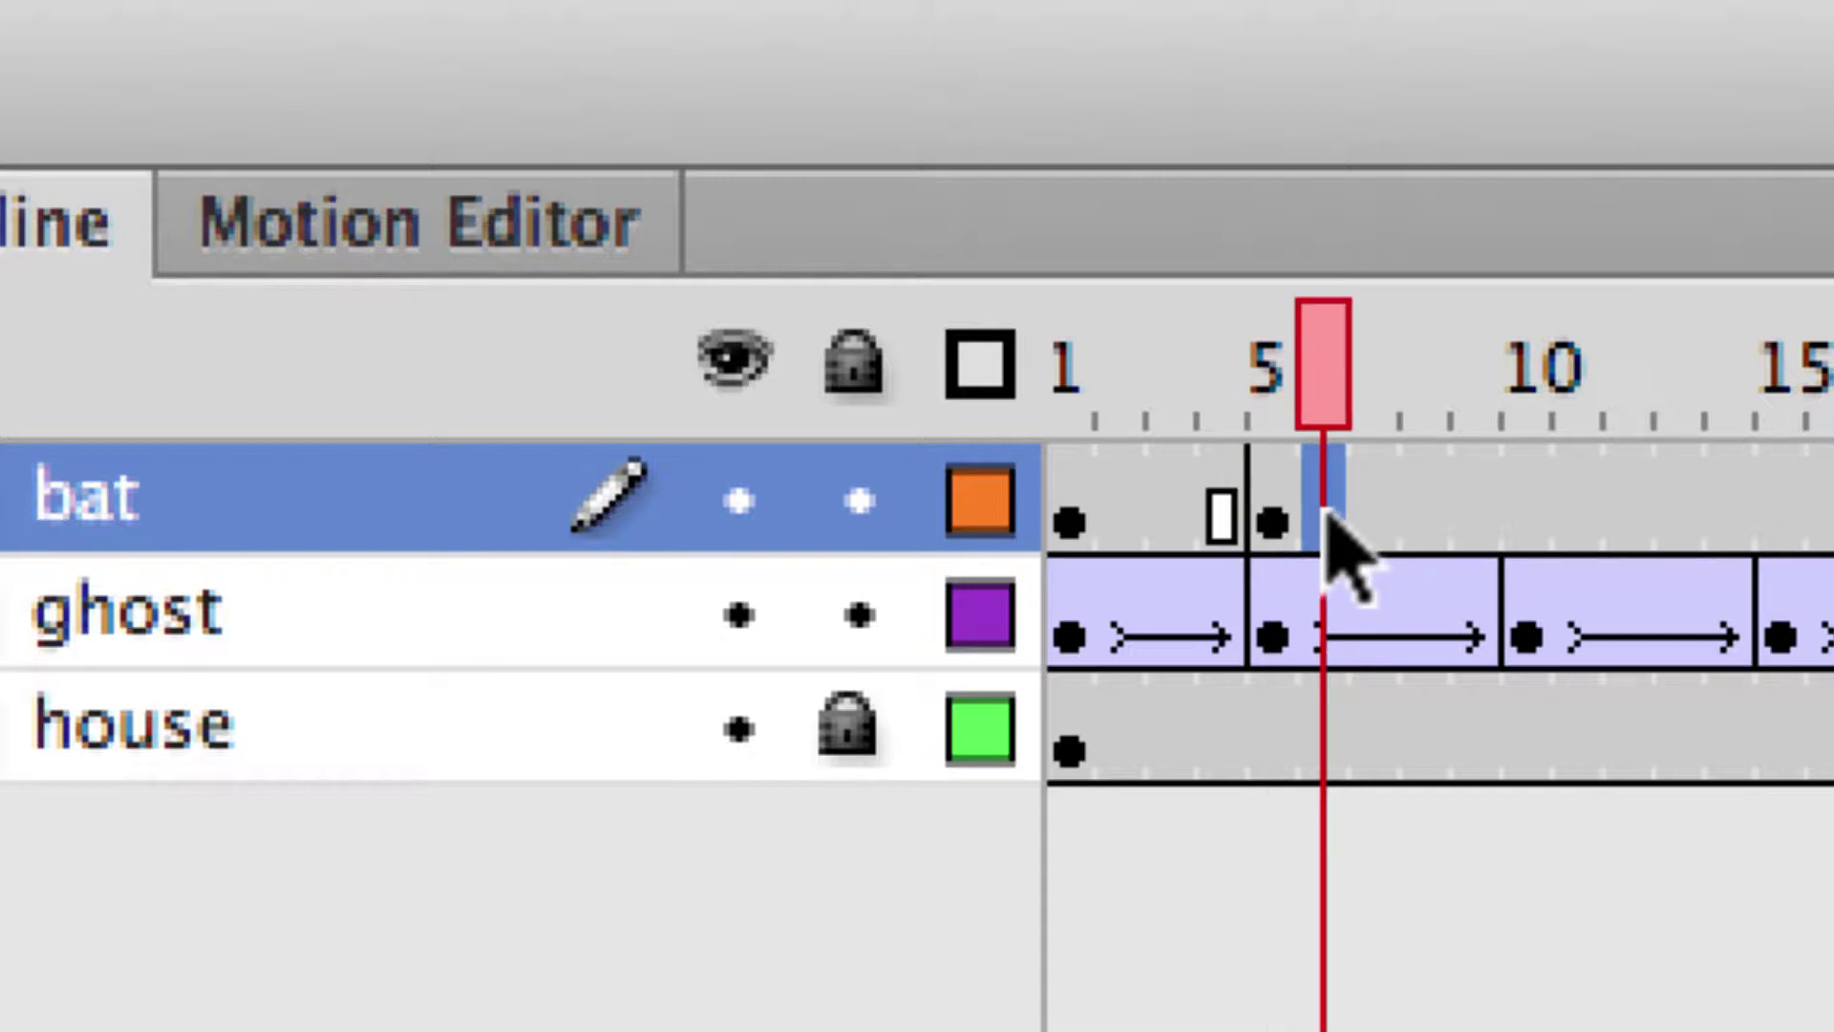
{"action": "key", "text": "F6"}
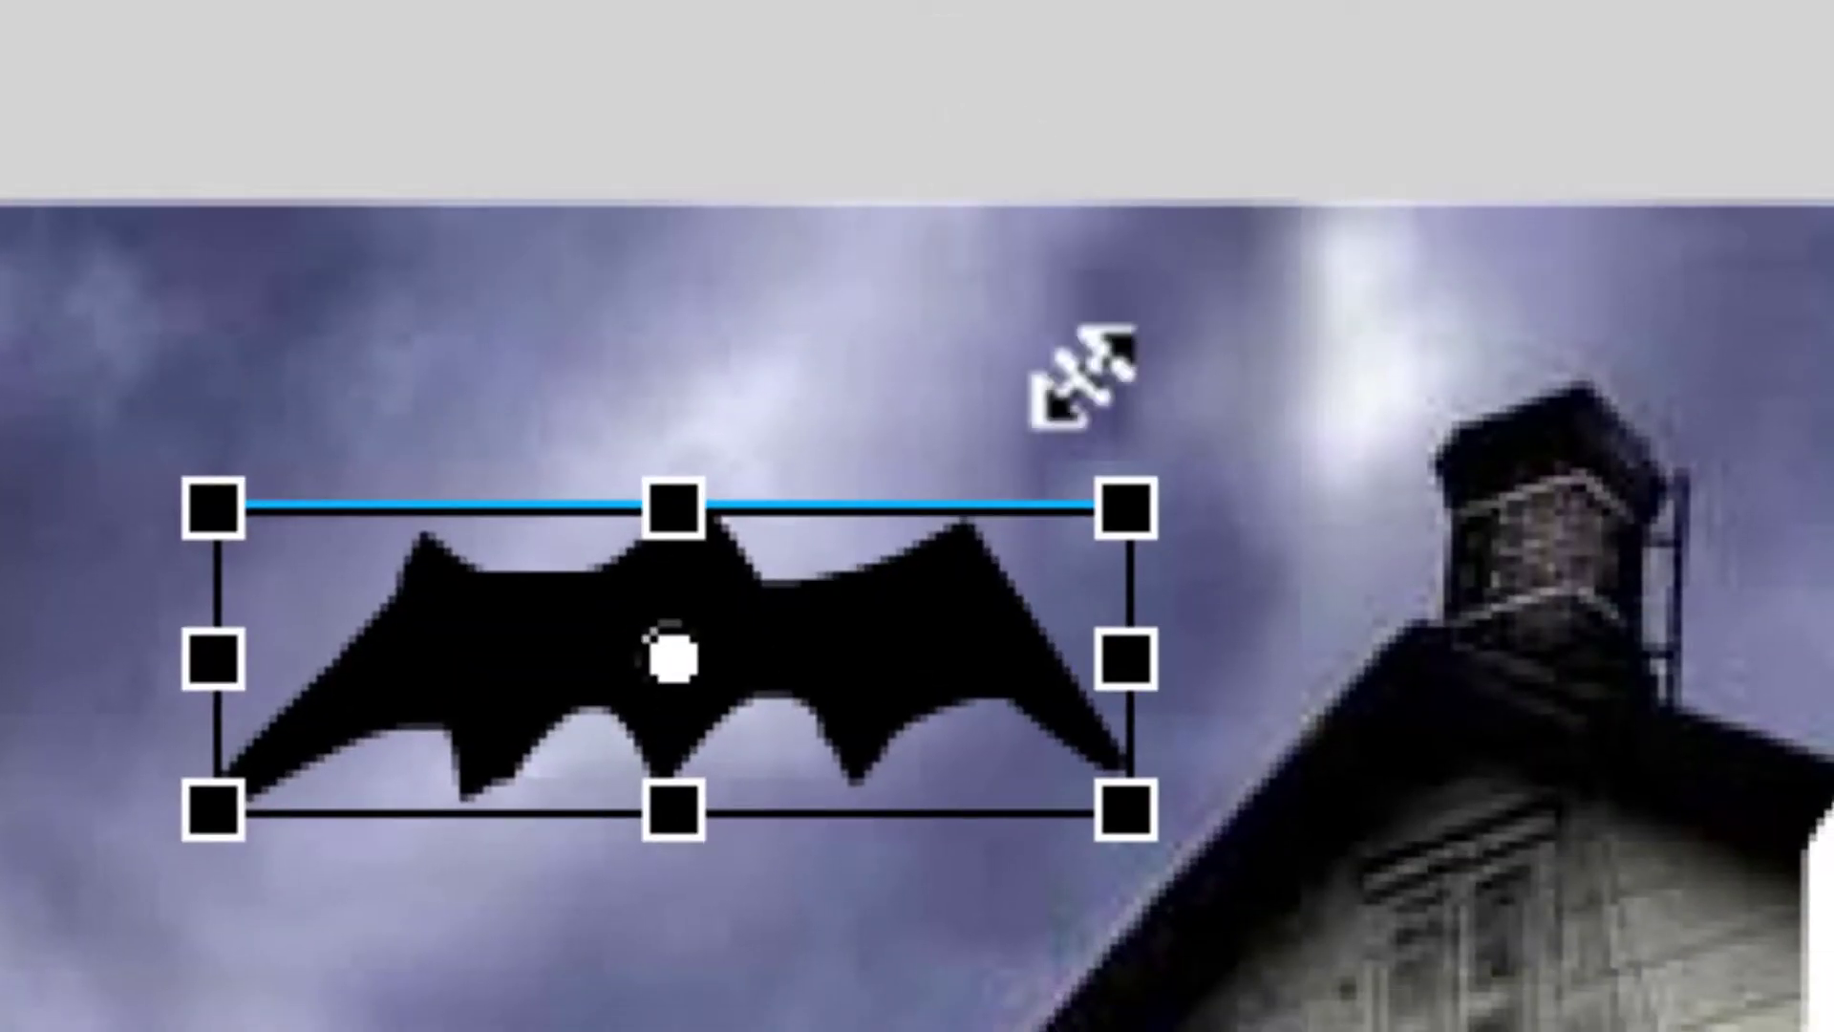
{"action": "left_click_drag", "start_coordinate": [1117, 667], "coordinate": [860, 667]}
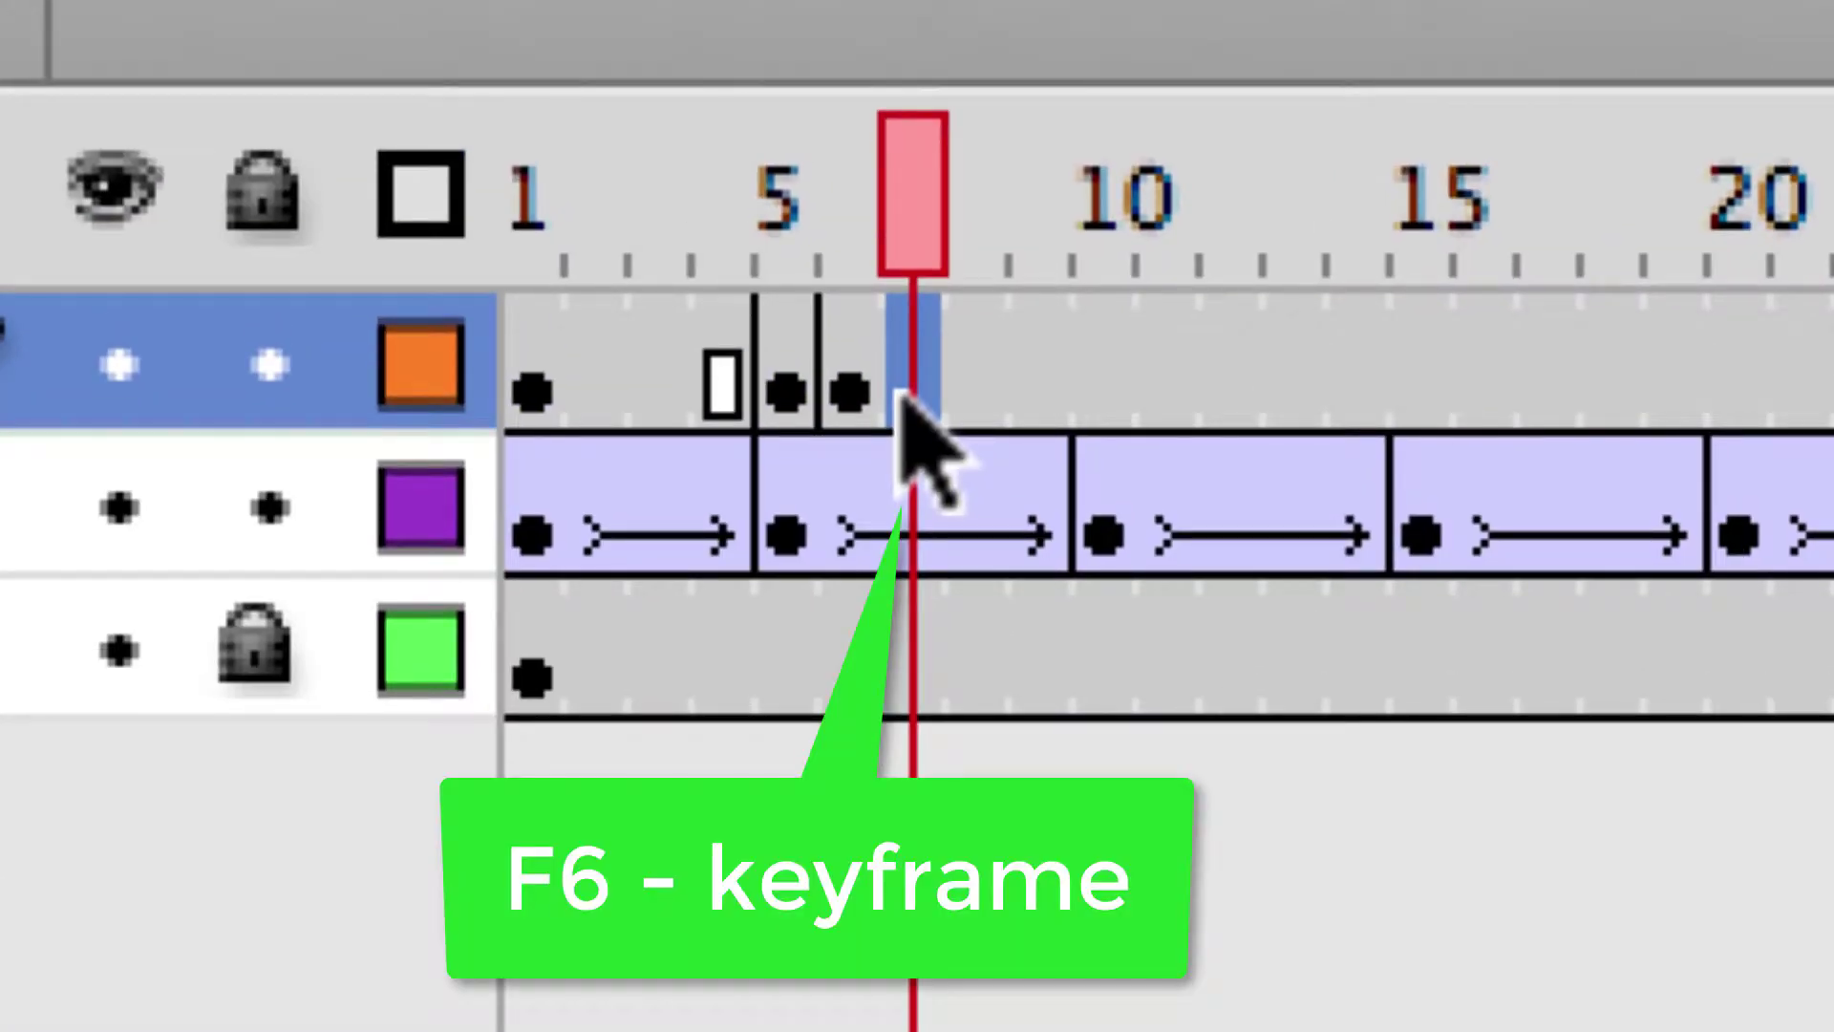
Step: Add bat keyframes at frames 7 and 8, stretching the bat wide at frame 7 and narrowing it at frame 8
{"action": "key", "text": "F6"}
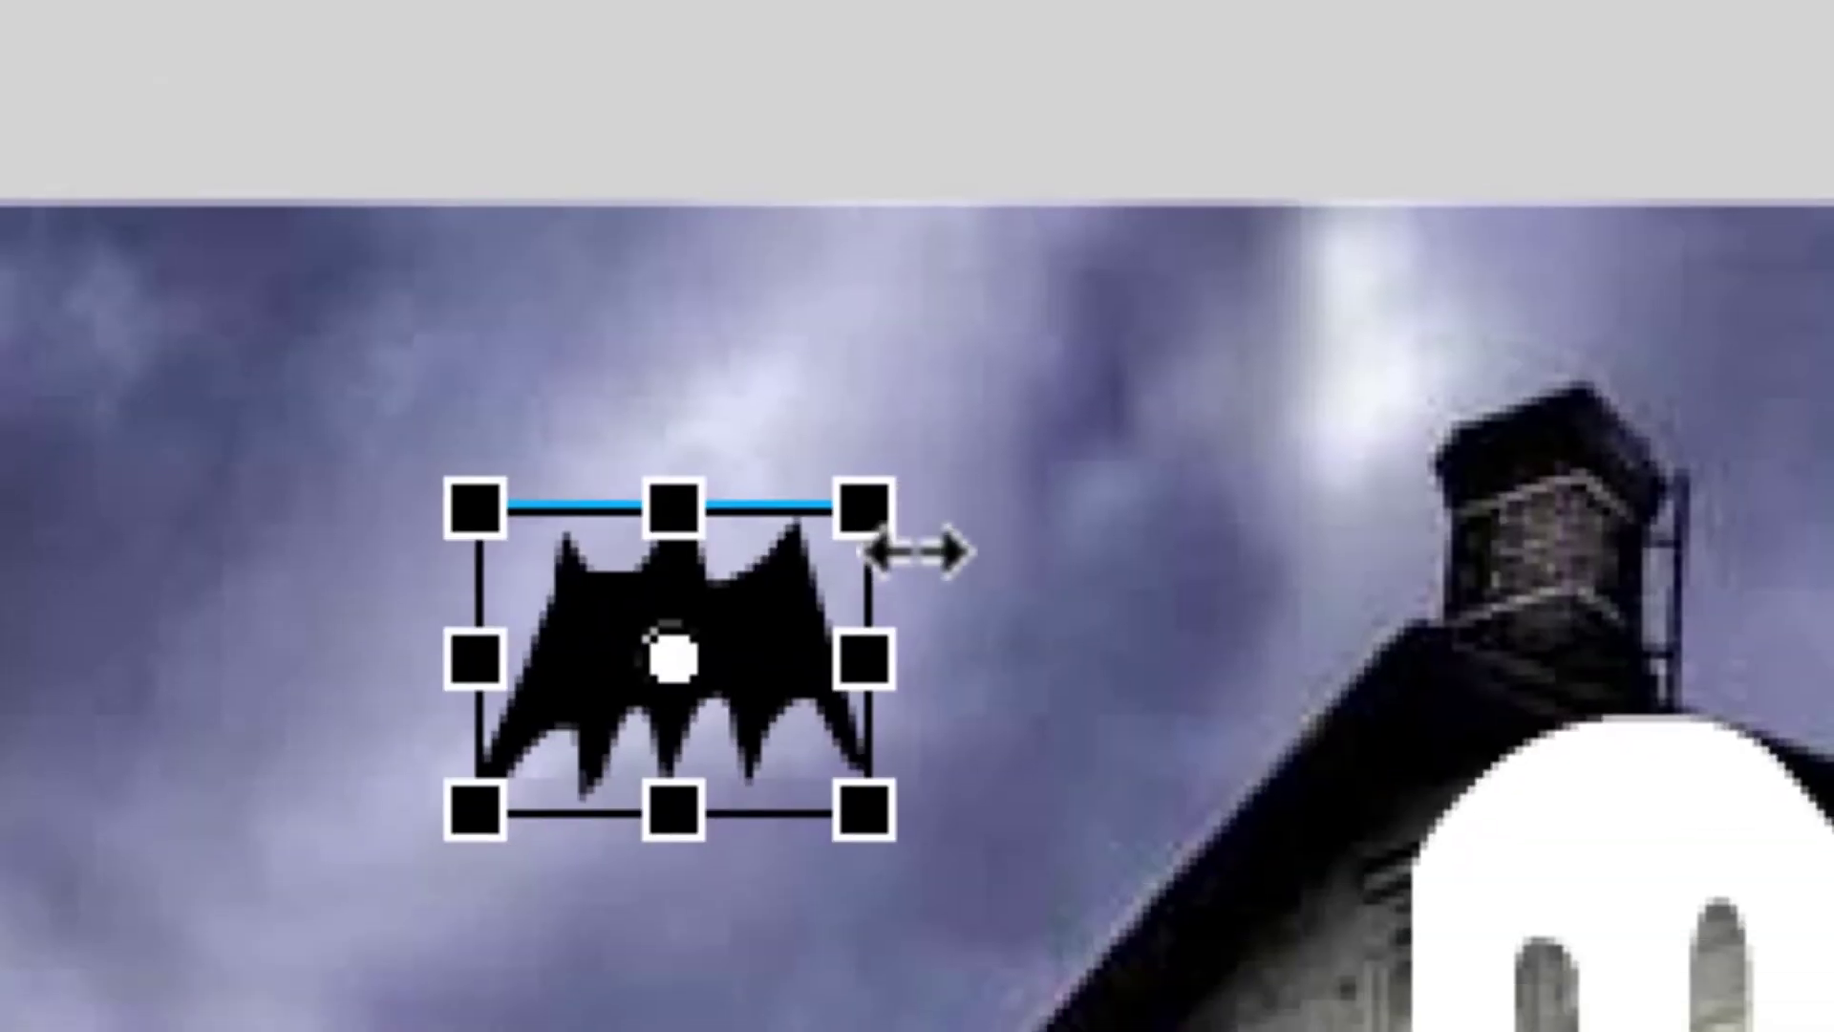
{"action": "left_click_drag", "start_coordinate": [864, 659], "coordinate": [1089, 678]}
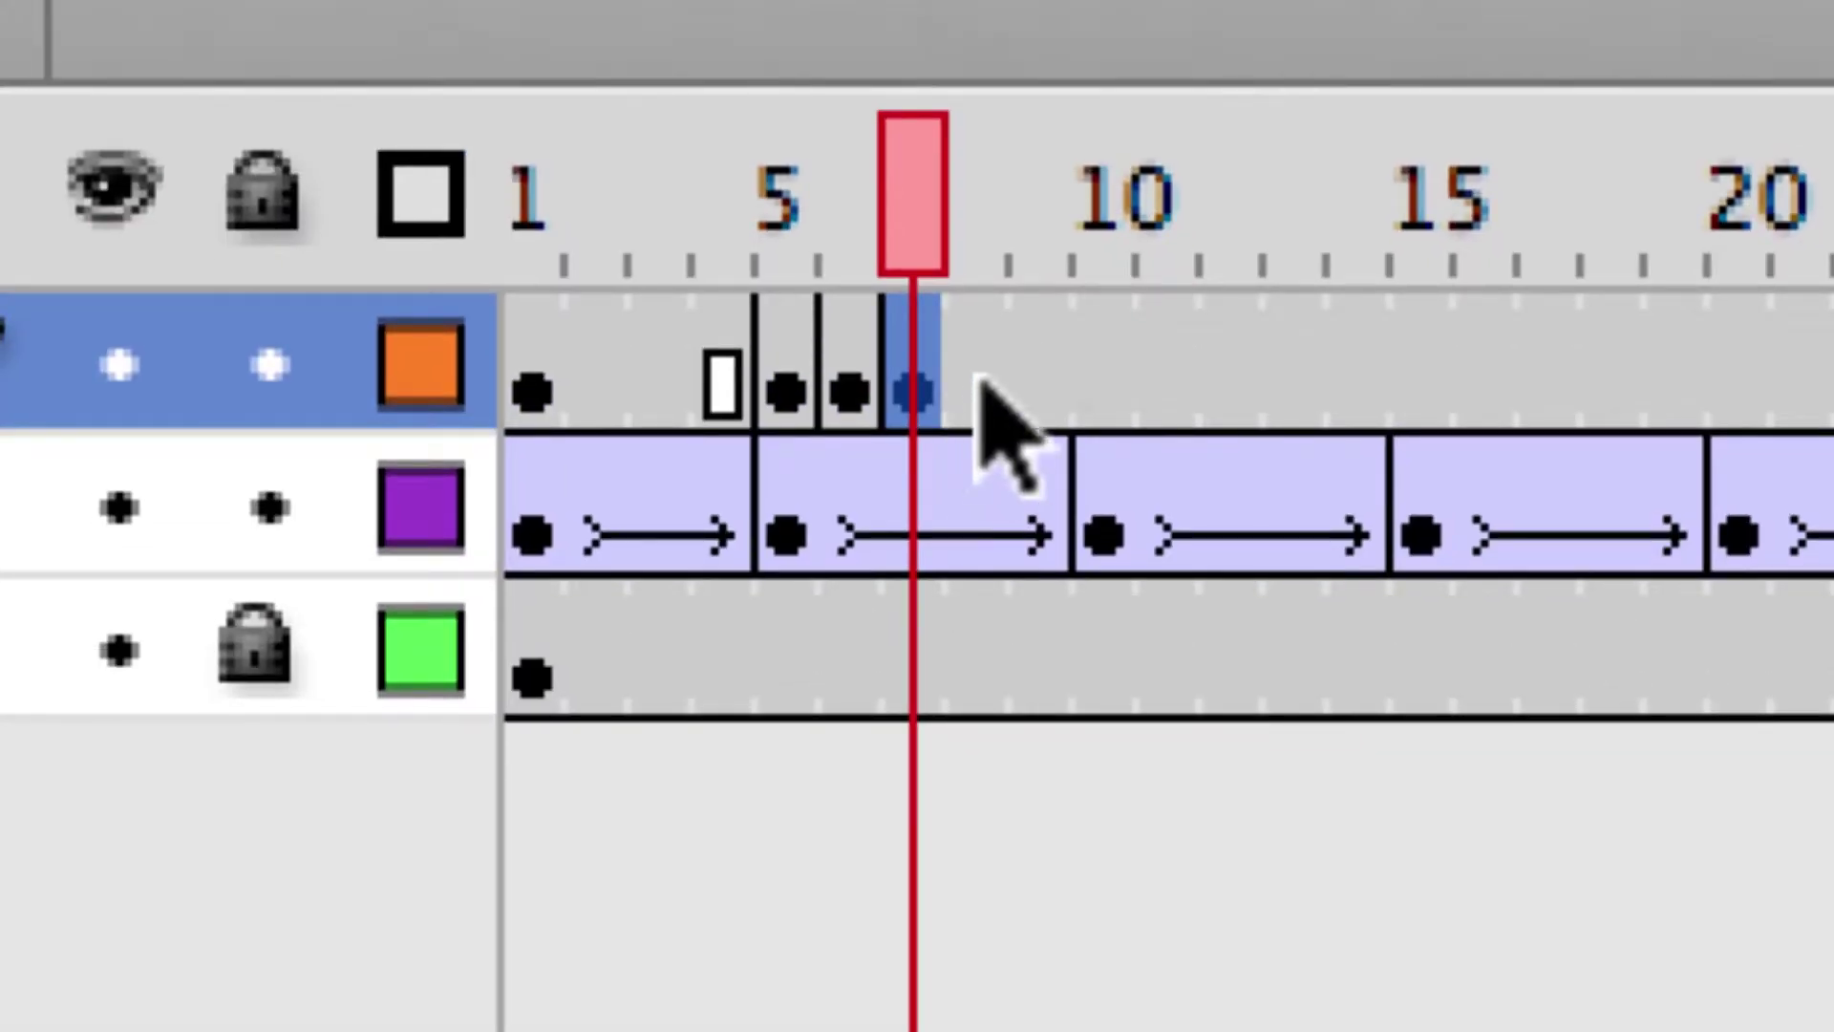
{"action": "left_click", "coordinate": [962, 383]}
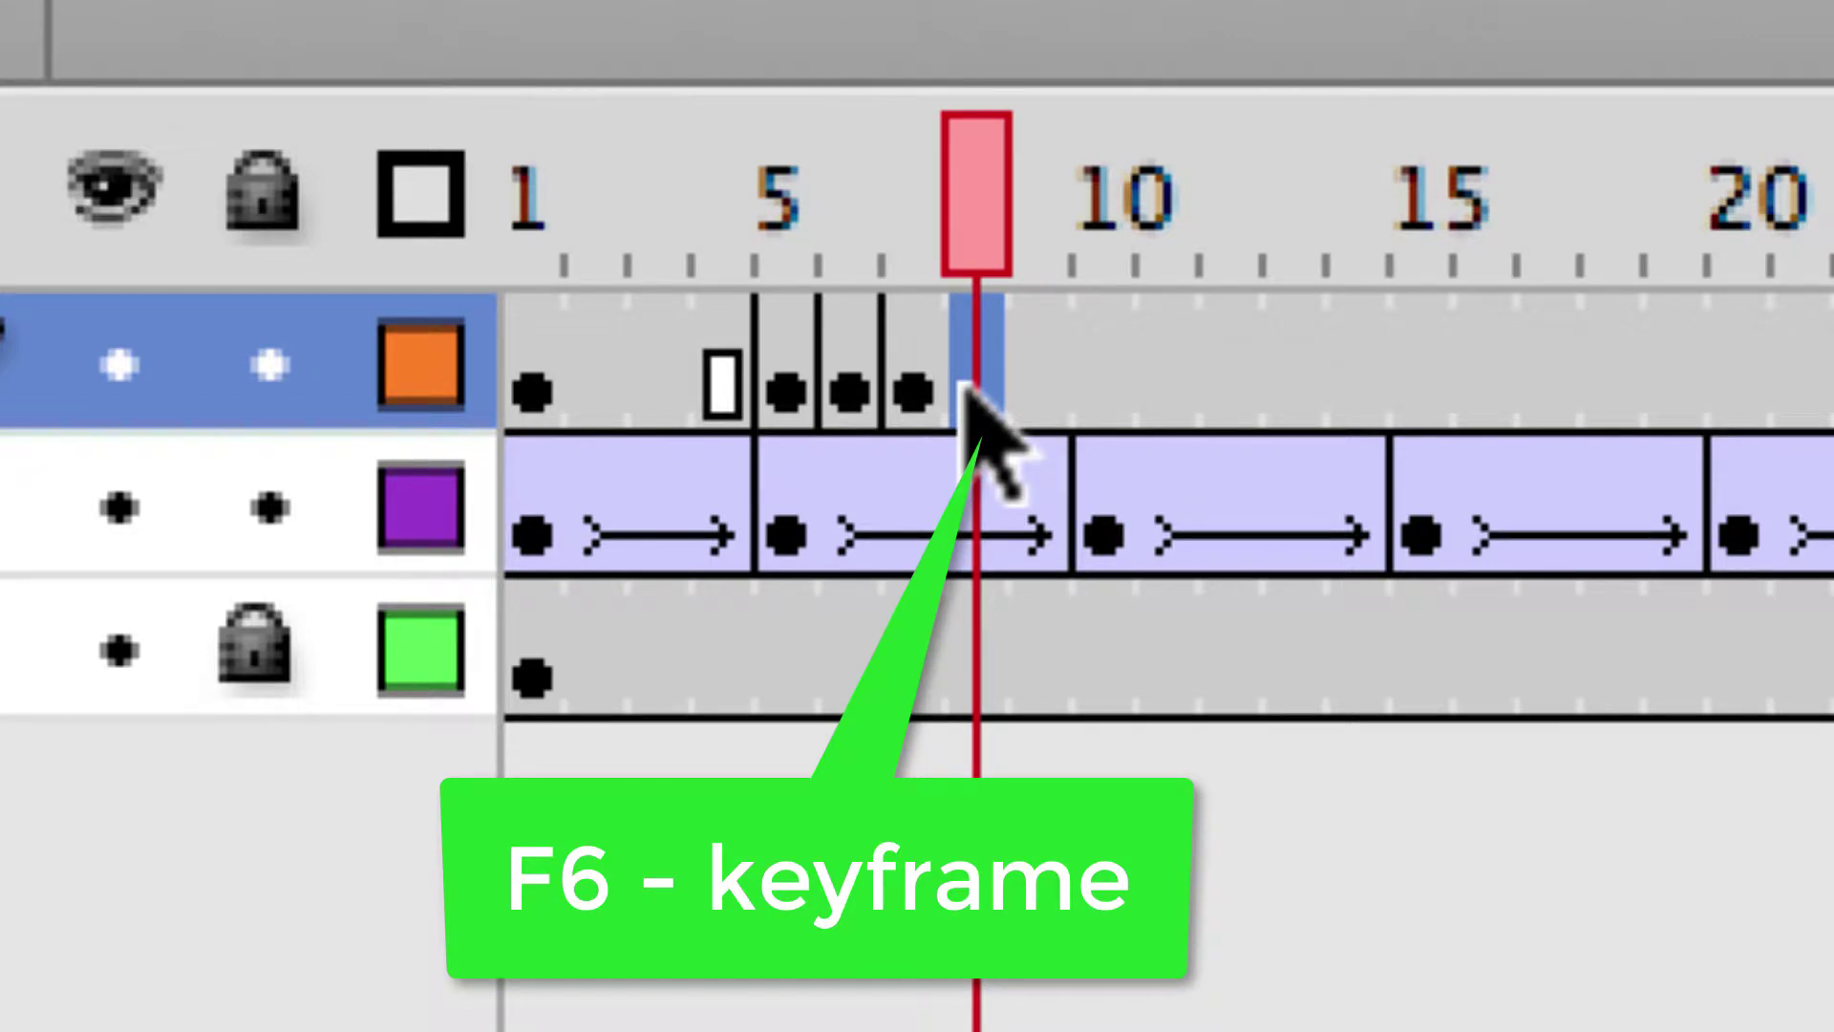
{"action": "key", "text": "F6"}
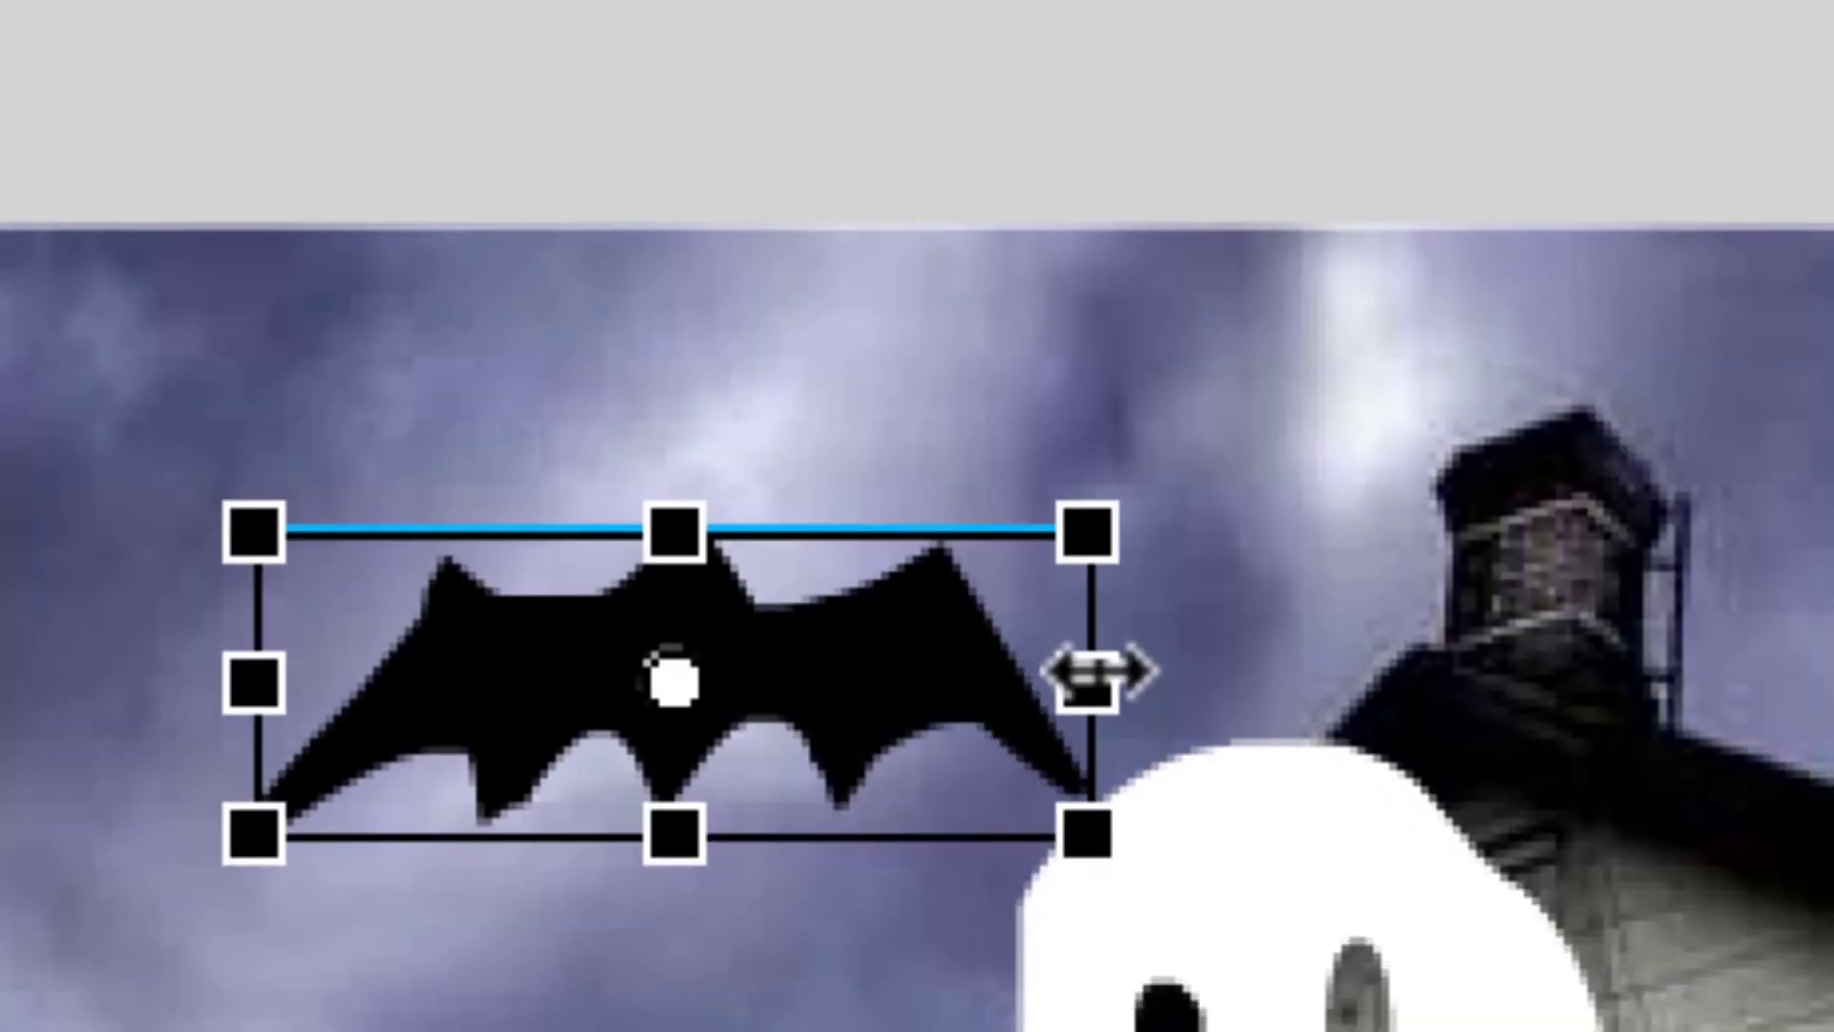
{"action": "left_click_drag", "start_coordinate": [1085, 668], "coordinate": [883, 648]}
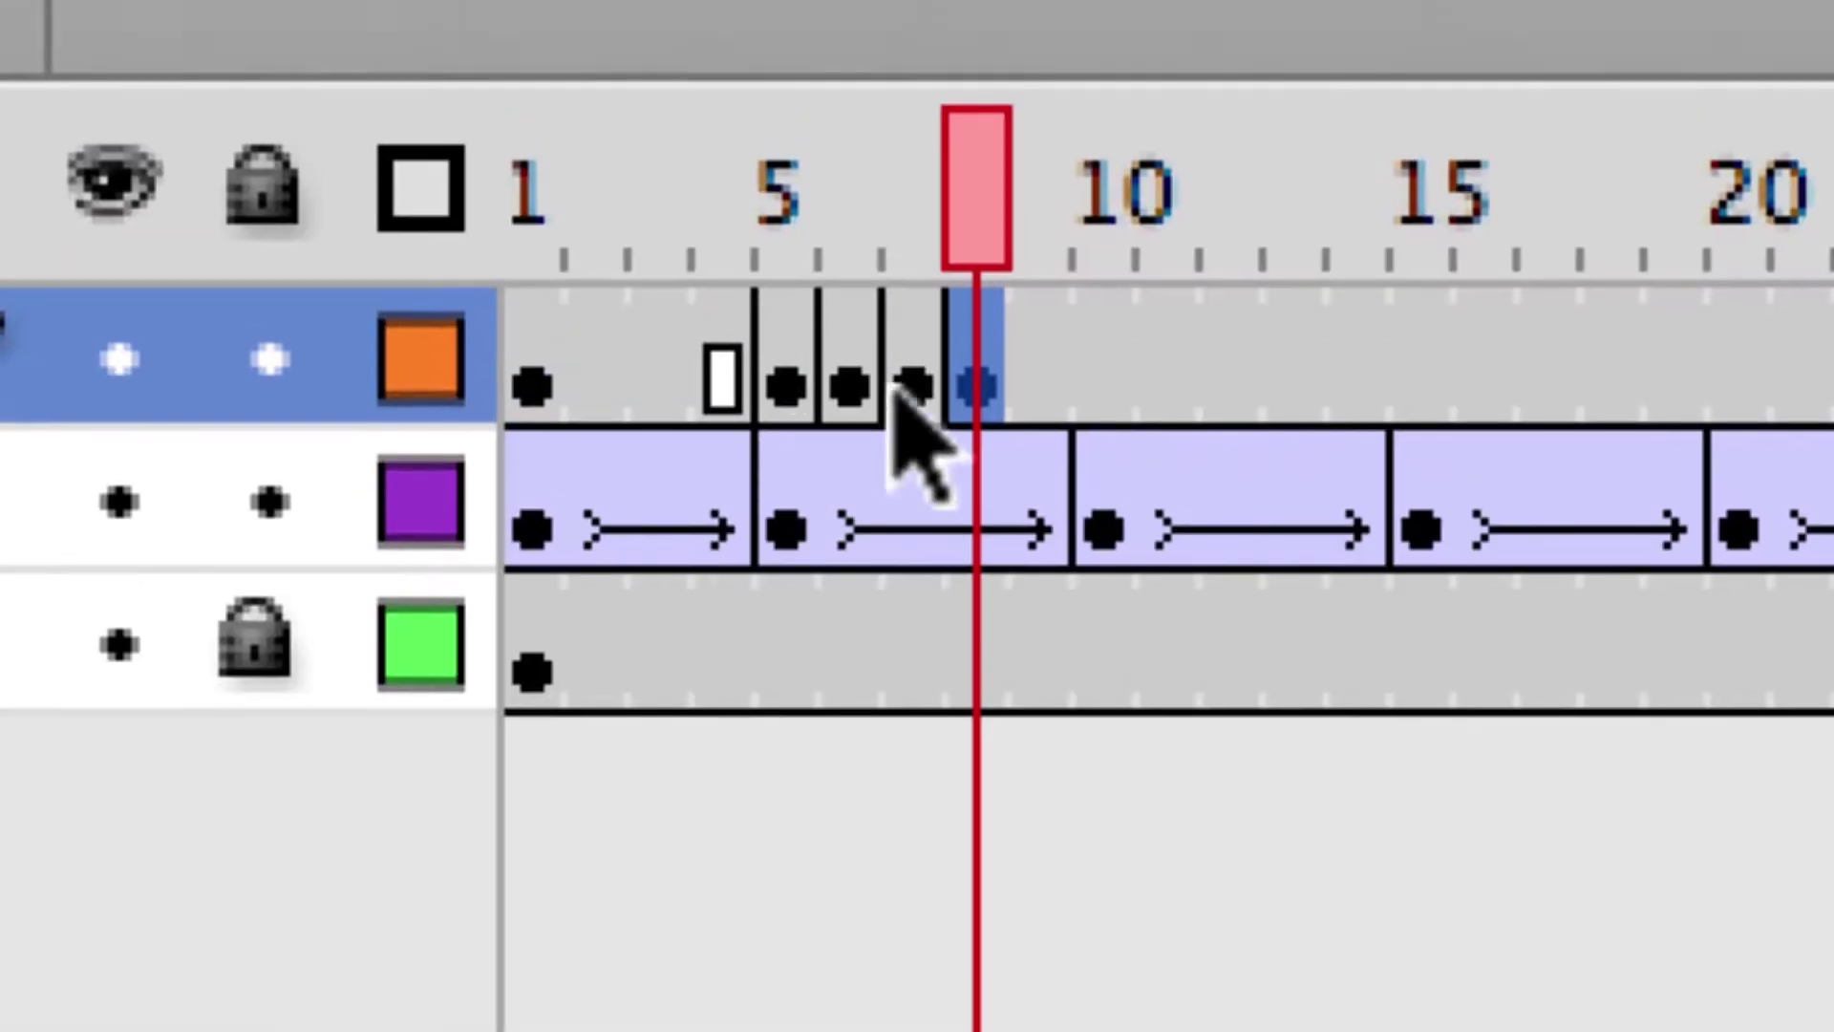
Step: Insert a keyframe at frame 9 of the bat layer, stretch the bat wide, and scrub back to check the flapping
{"action": "left_click", "coordinate": [1029, 415]}
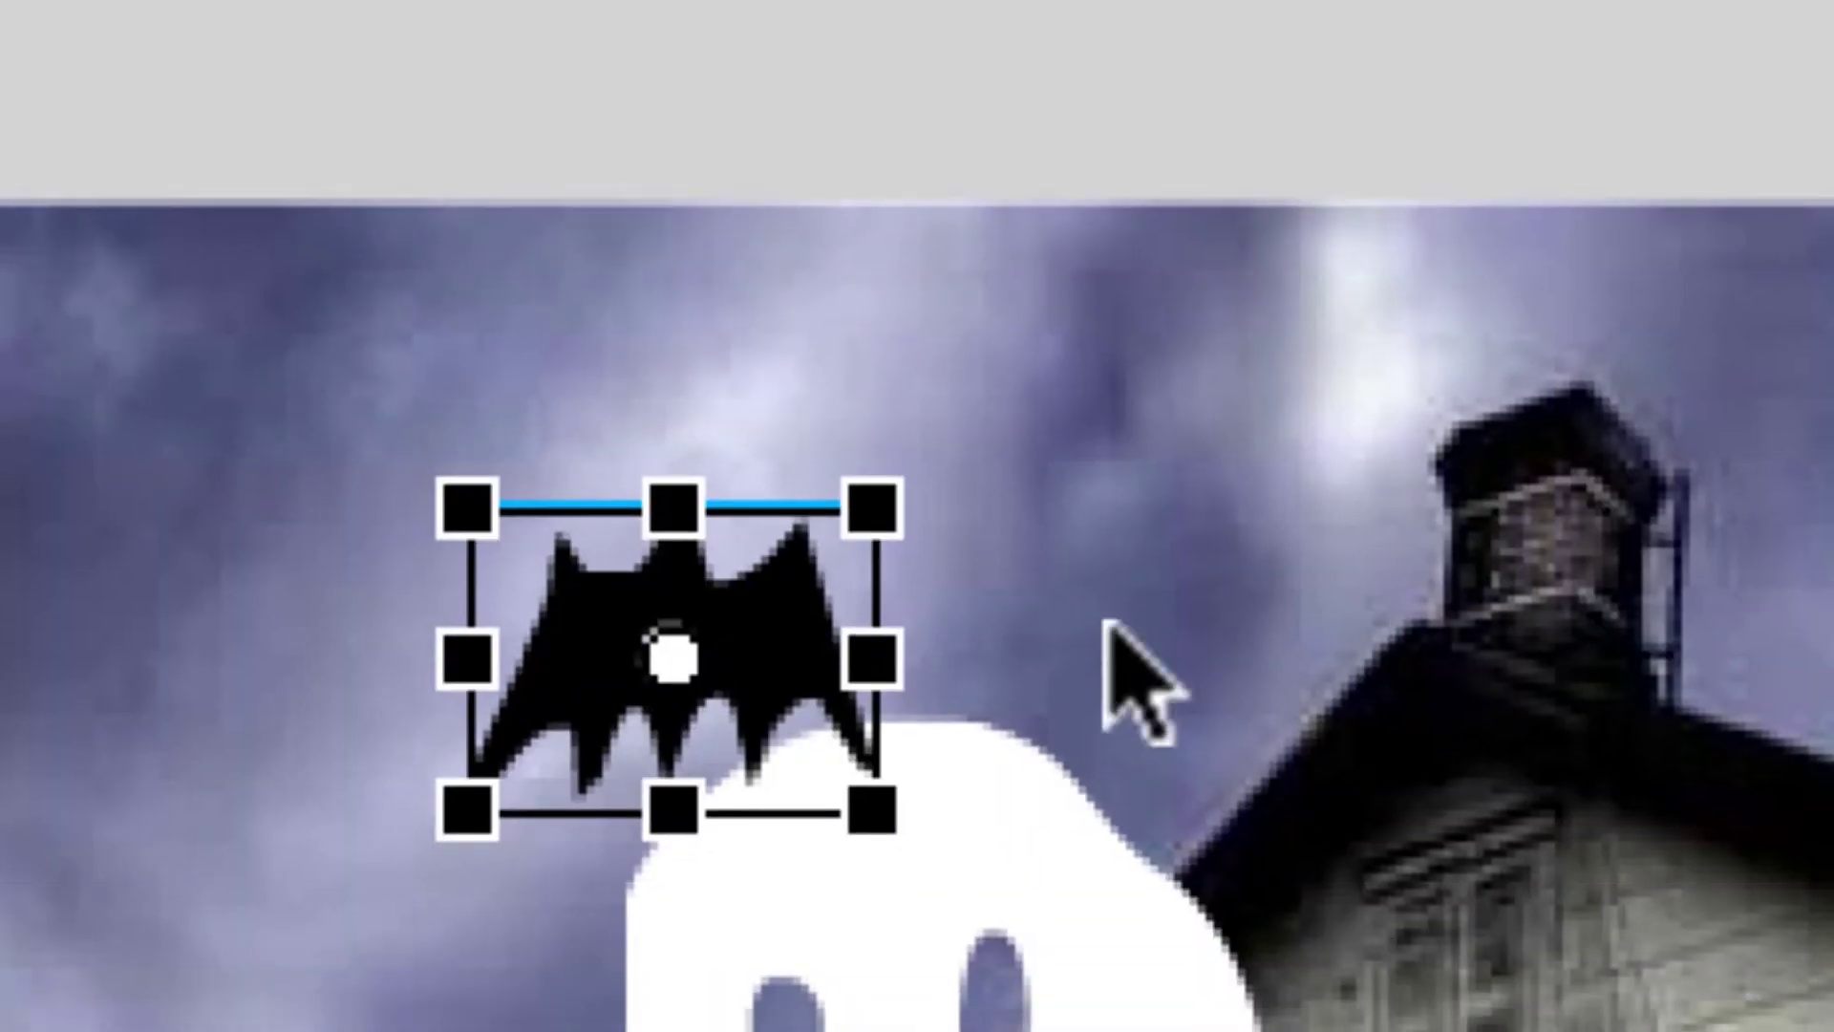
{"action": "left_click_drag", "start_coordinate": [893, 678], "coordinate": [1107, 676]}
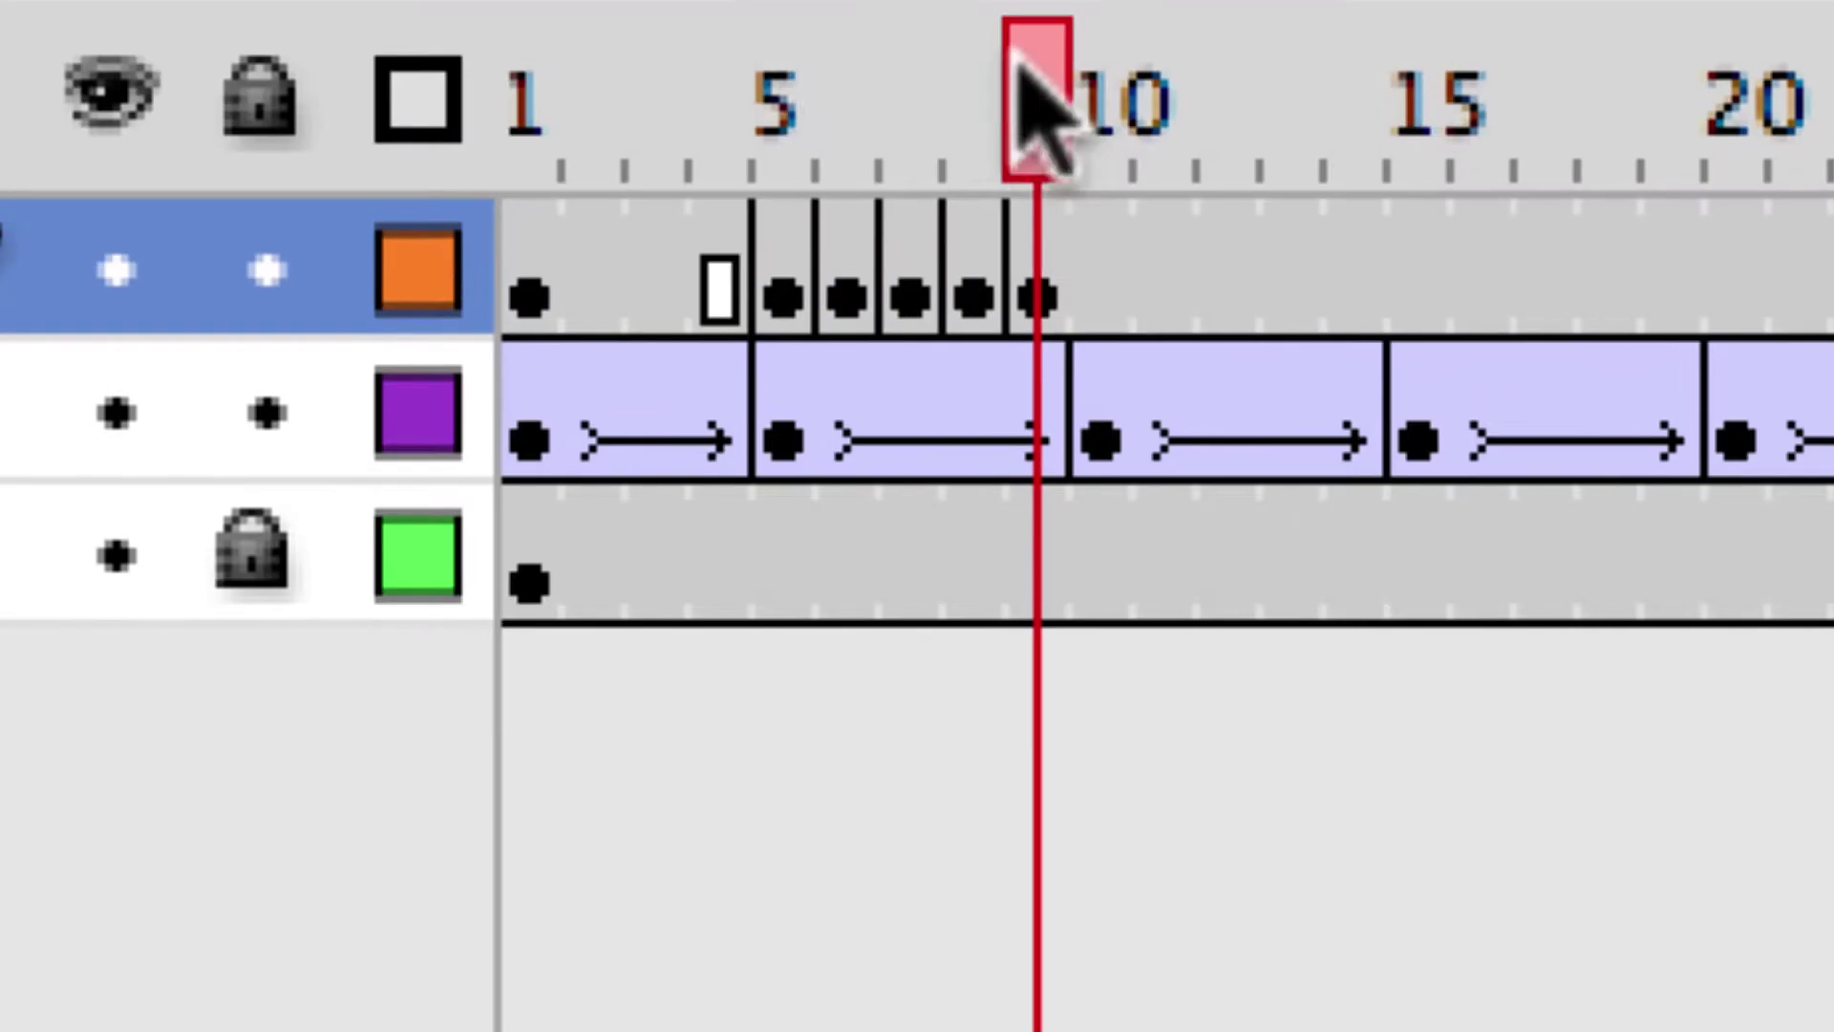
{"action": "mouse_move", "coordinate": [1017, 58]}
{"action": "left_mouse_down"}
{"action": "mouse_move", "coordinate": [697, 50]}
{"action": "mouse_move", "coordinate": [1021, 59]}
{"action": "left_mouse_up"}
{"action": "left_click_drag", "start_coordinate": [1016, 168], "coordinate": [898, 176]}
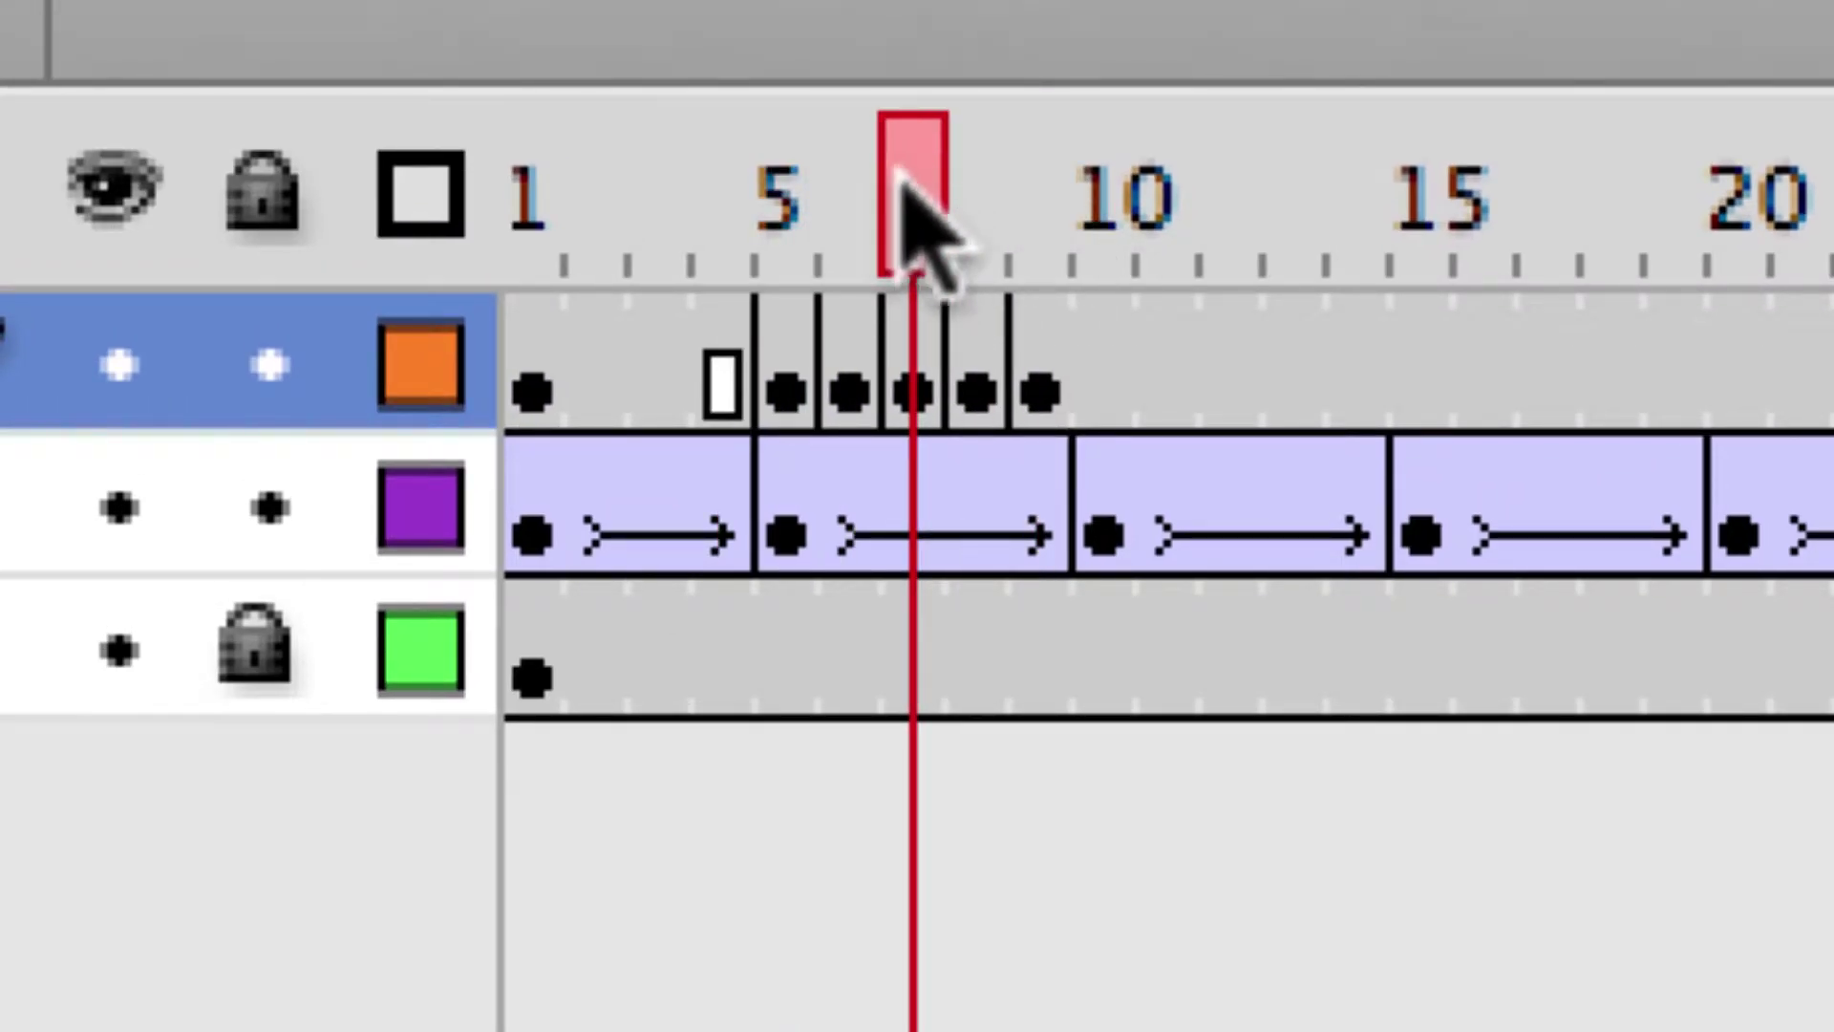
Step: Add bat keyframes at frames 10 and 11, narrowing the bat at frame 10 and stretching it wide at frame 11
{"action": "left_click", "coordinate": [1094, 391]}
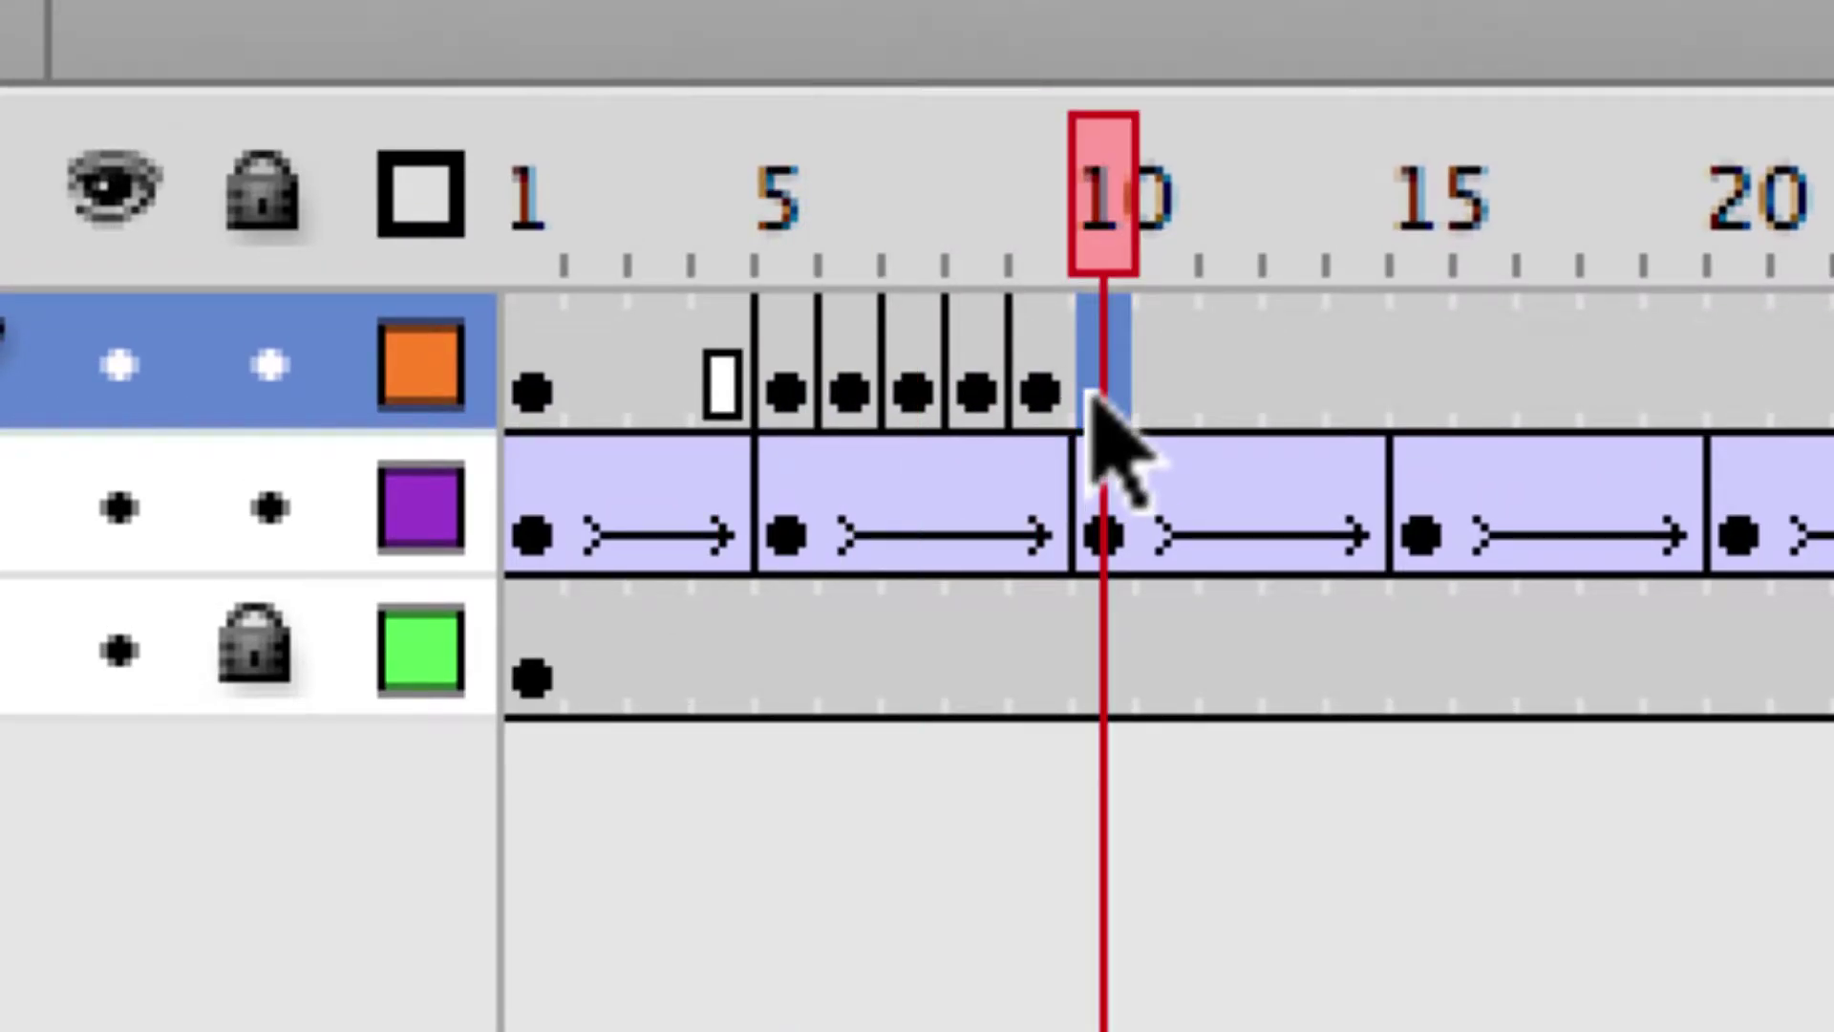
{"action": "key", "text": "F6"}
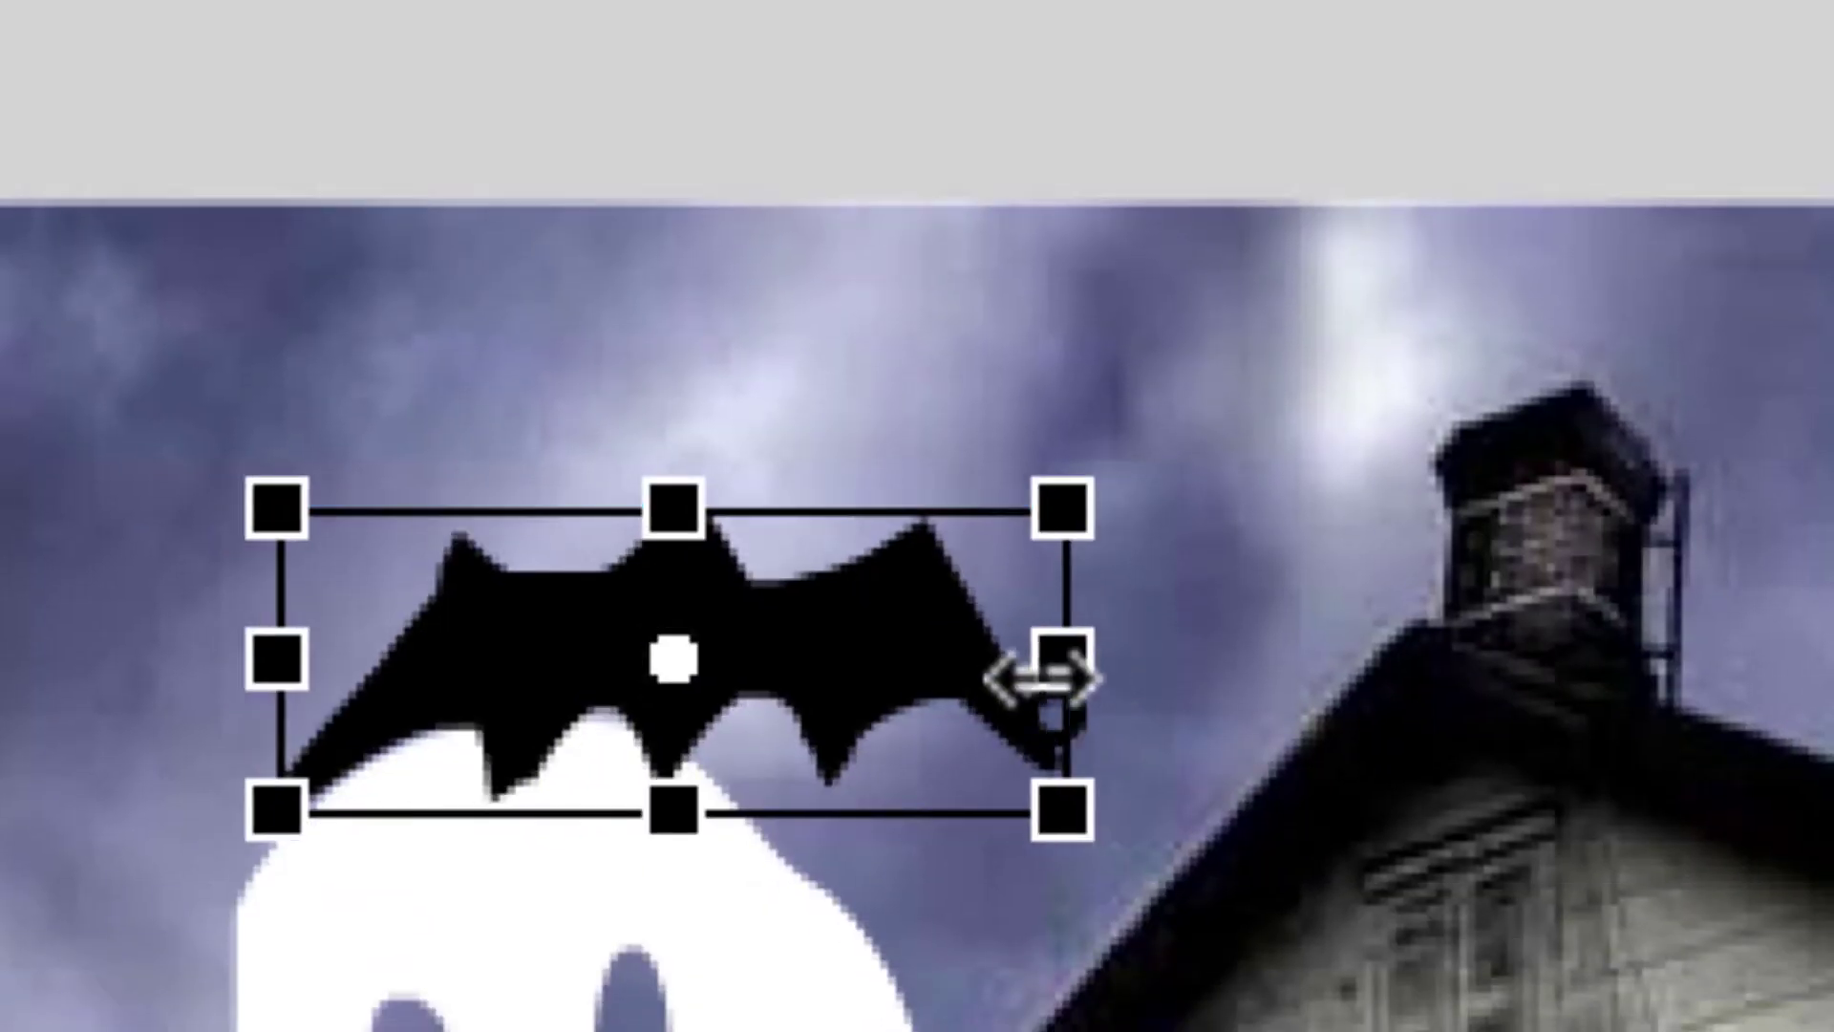
{"action": "left_click_drag", "start_coordinate": [1041, 678], "coordinate": [880, 676]}
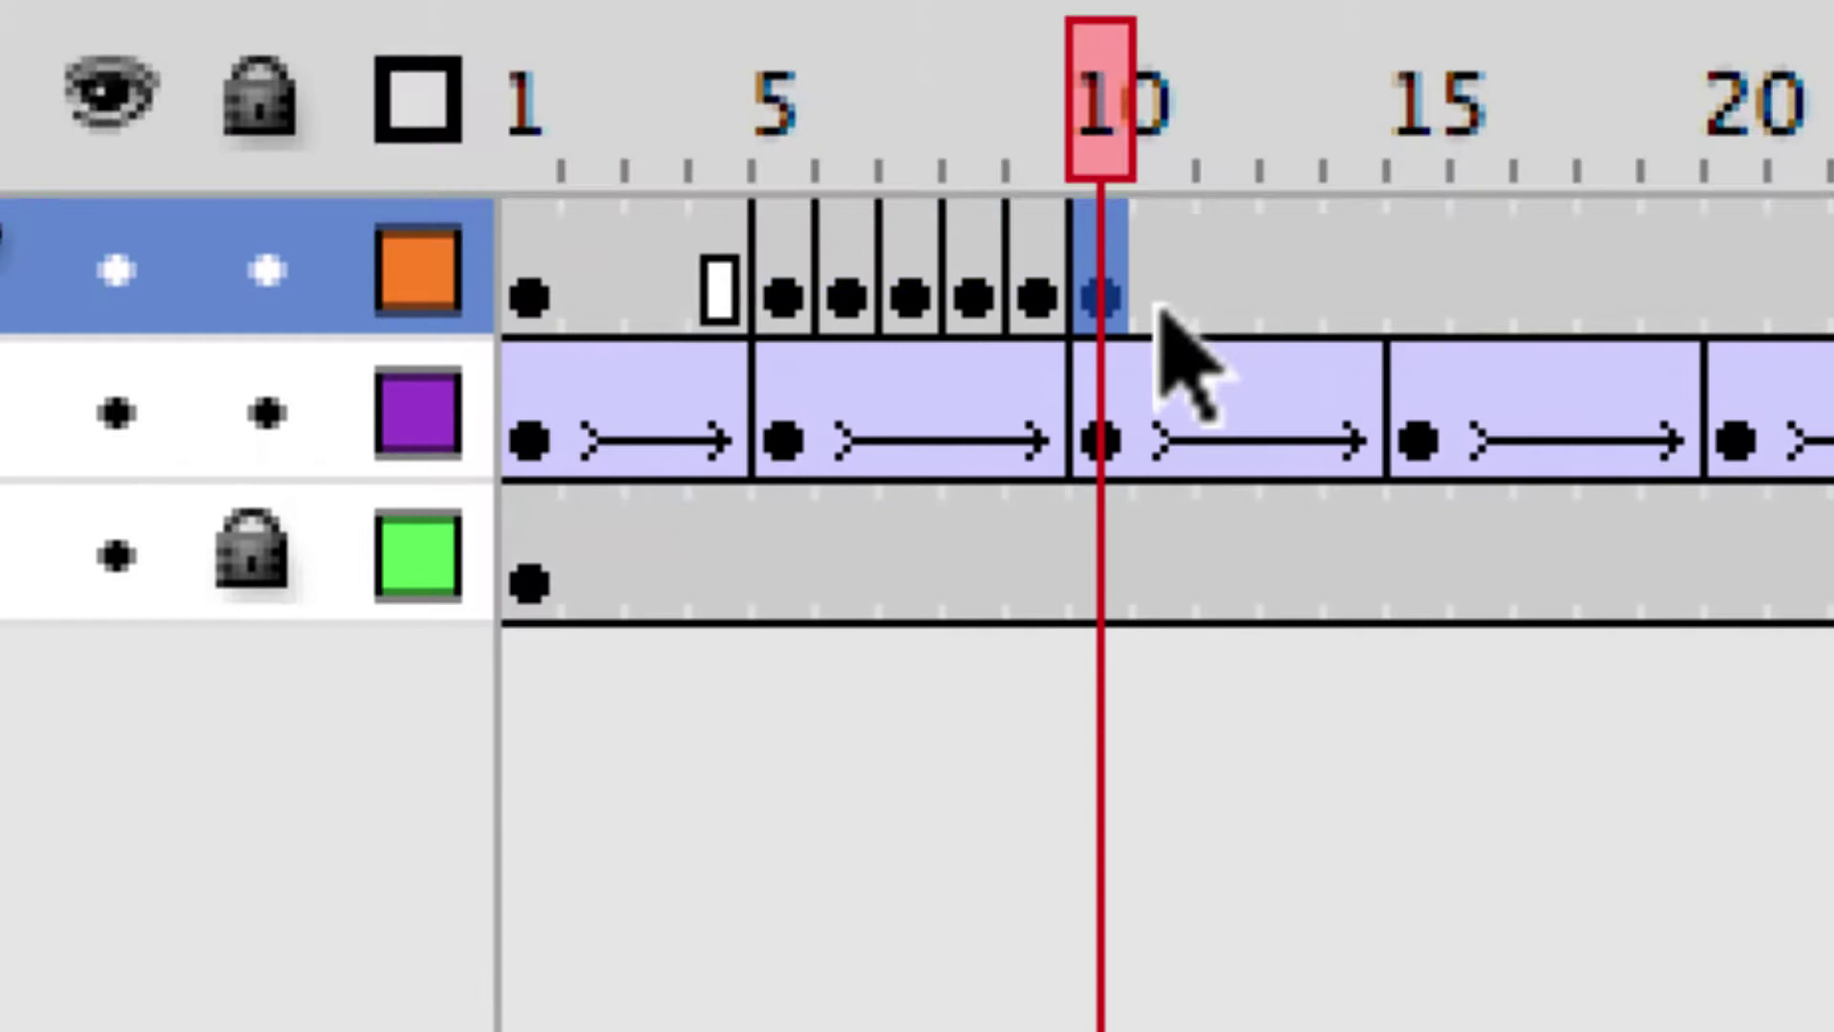
{"action": "left_click", "coordinate": [1159, 305]}
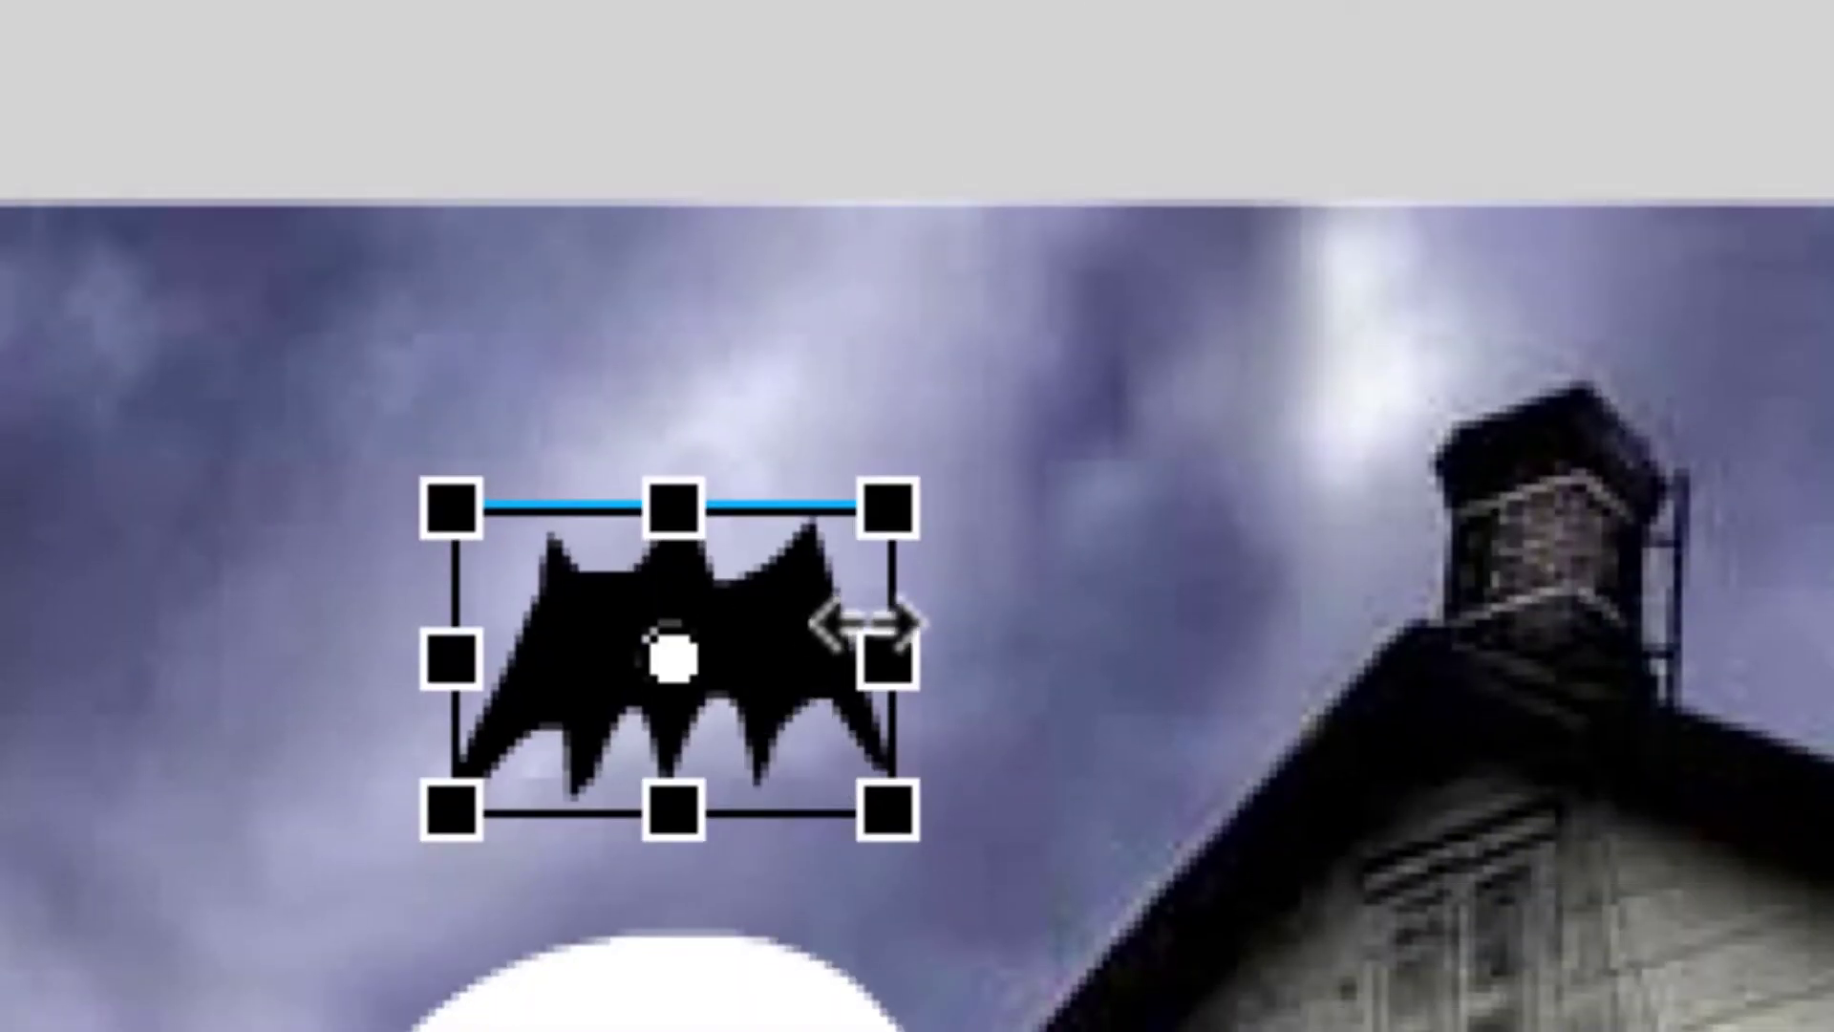
{"action": "left_click_drag", "start_coordinate": [892, 646], "coordinate": [1080, 657]}
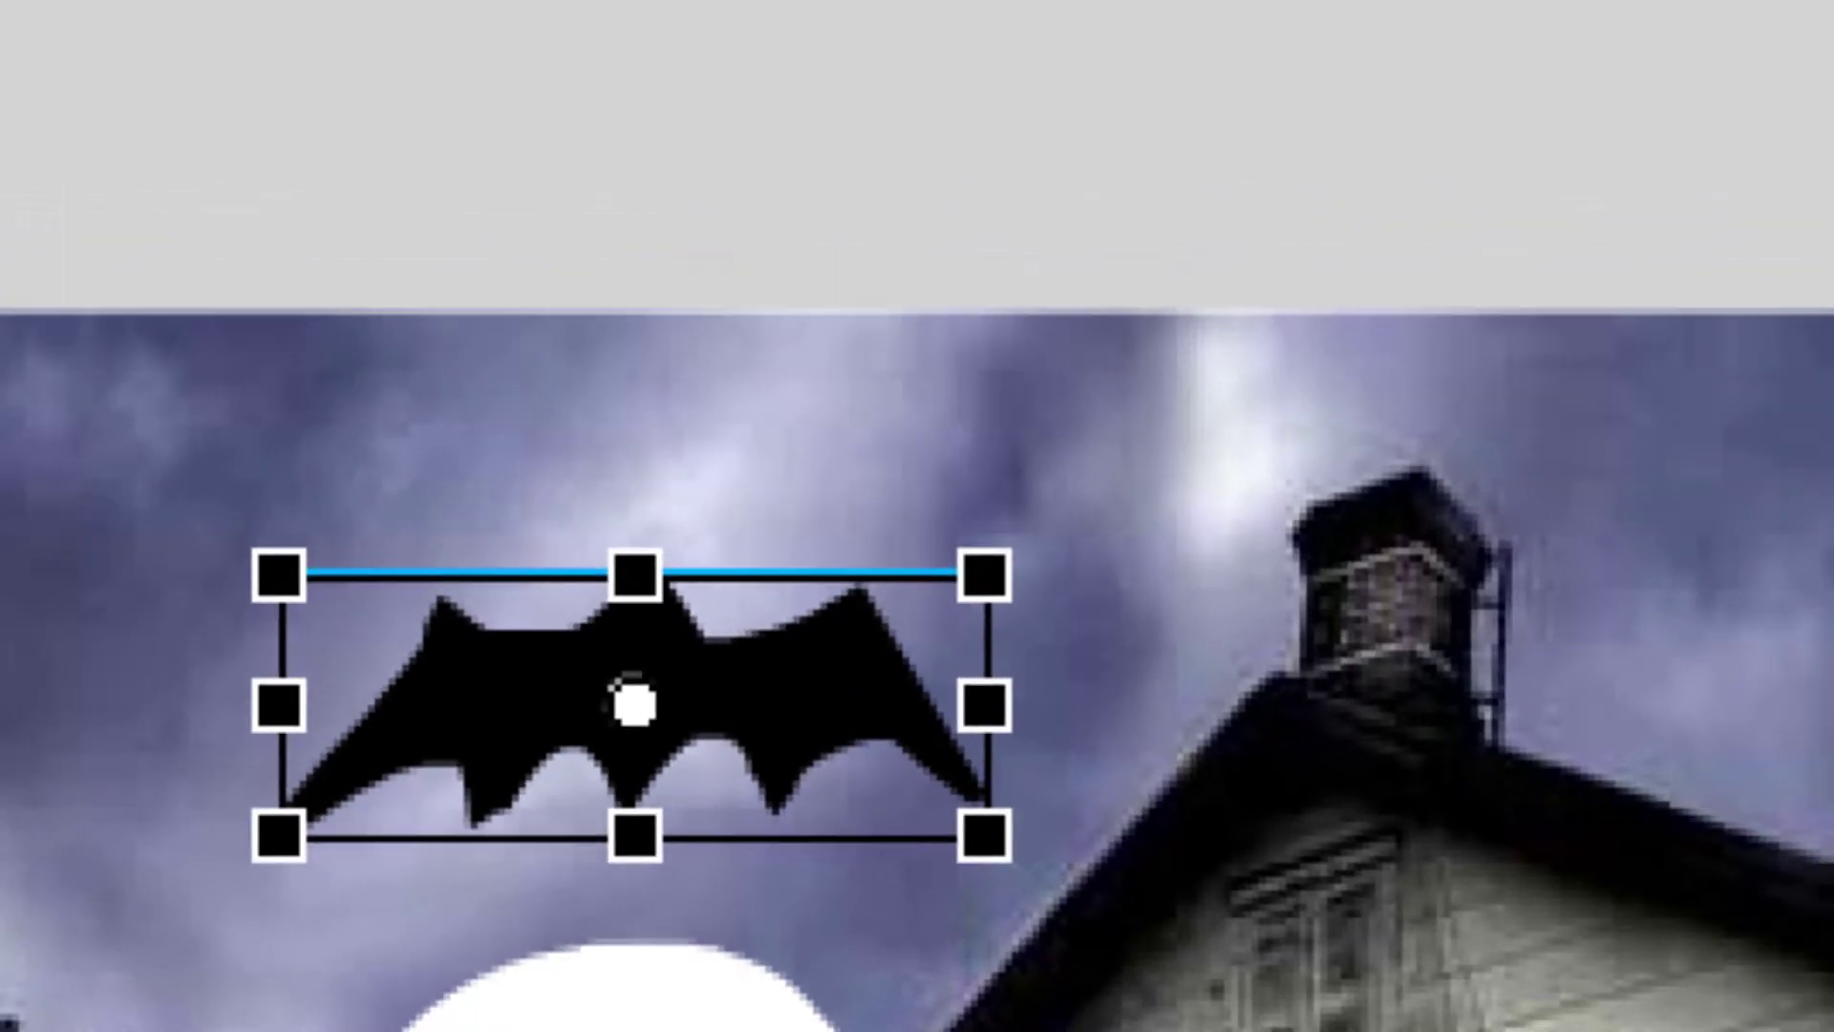
Step: Insert a bat keyframe at frame 15, place the bat in front of the house, and rotate it counterclockwise
{"action": "left_click", "coordinate": [685, 17]}
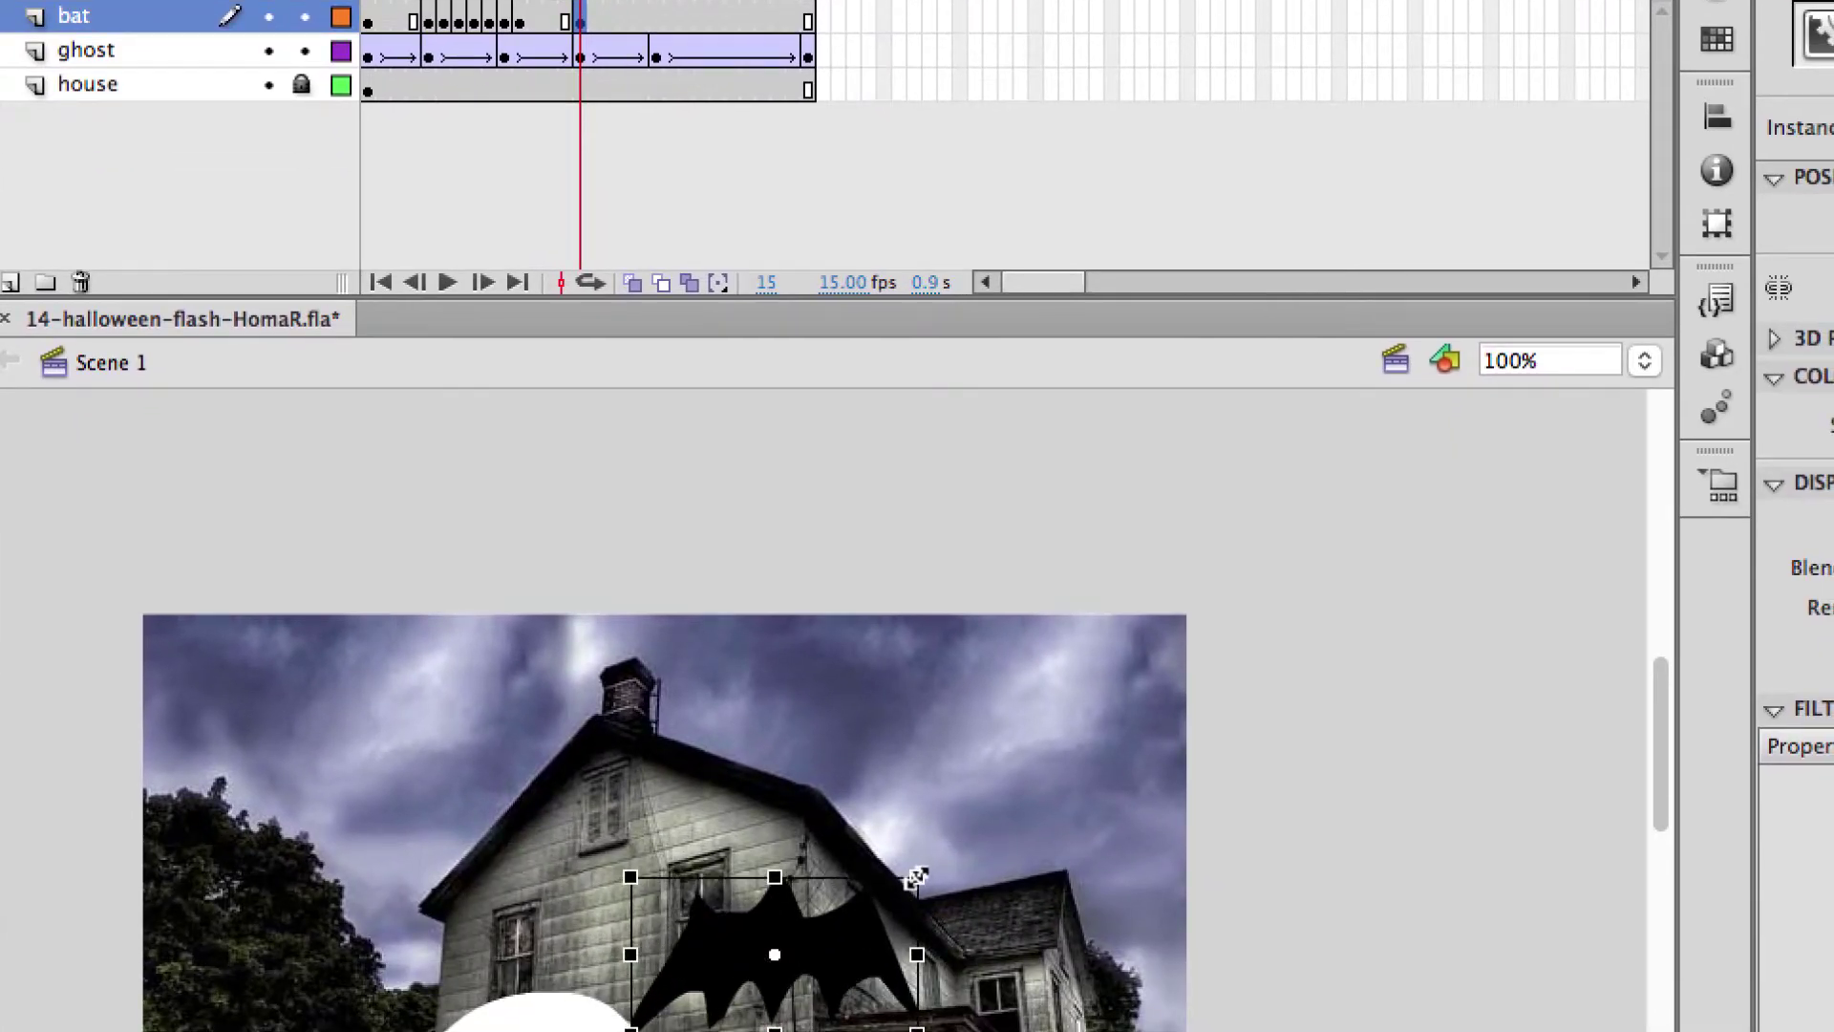
{"action": "left_click_drag", "start_coordinate": [915, 877], "coordinate": [902, 770]}
{"action": "scroll", "coordinate": [901, 770], "scroll_direction": "down", "scroll_amount": 4}
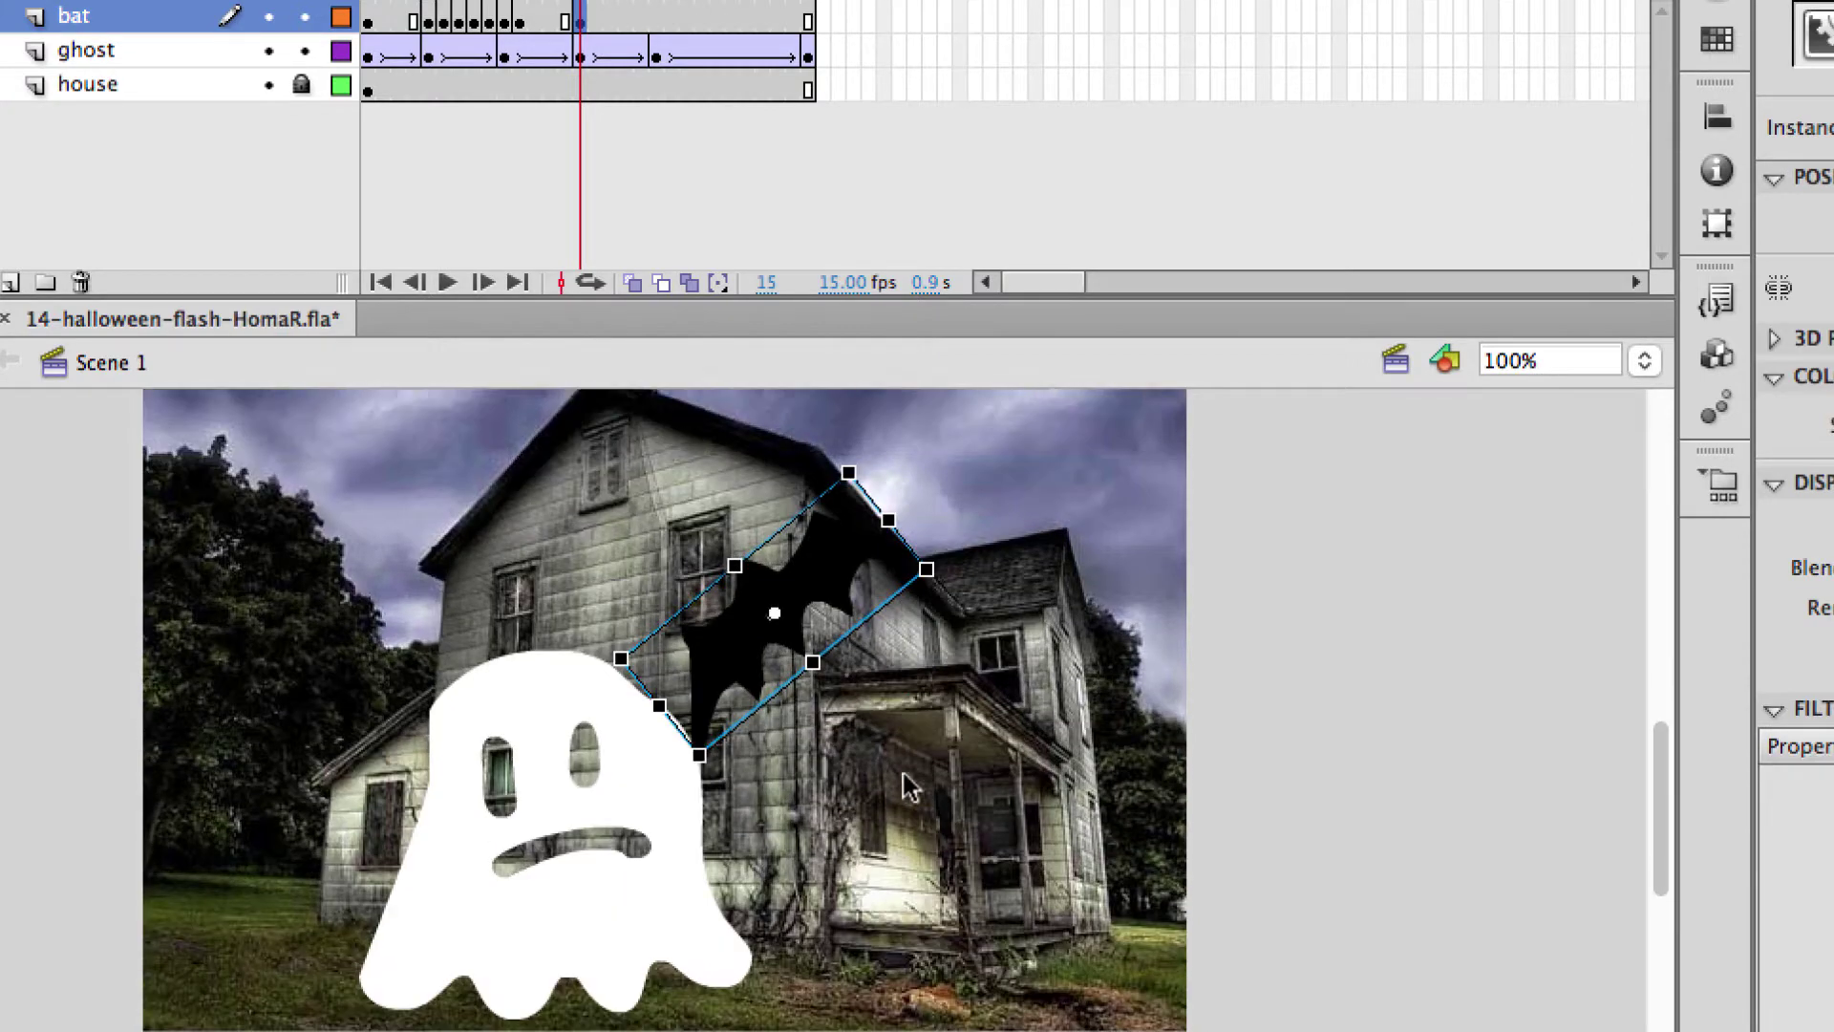
{"action": "scroll", "coordinate": [902, 772], "scroll_direction": "down", "scroll_amount": 2}
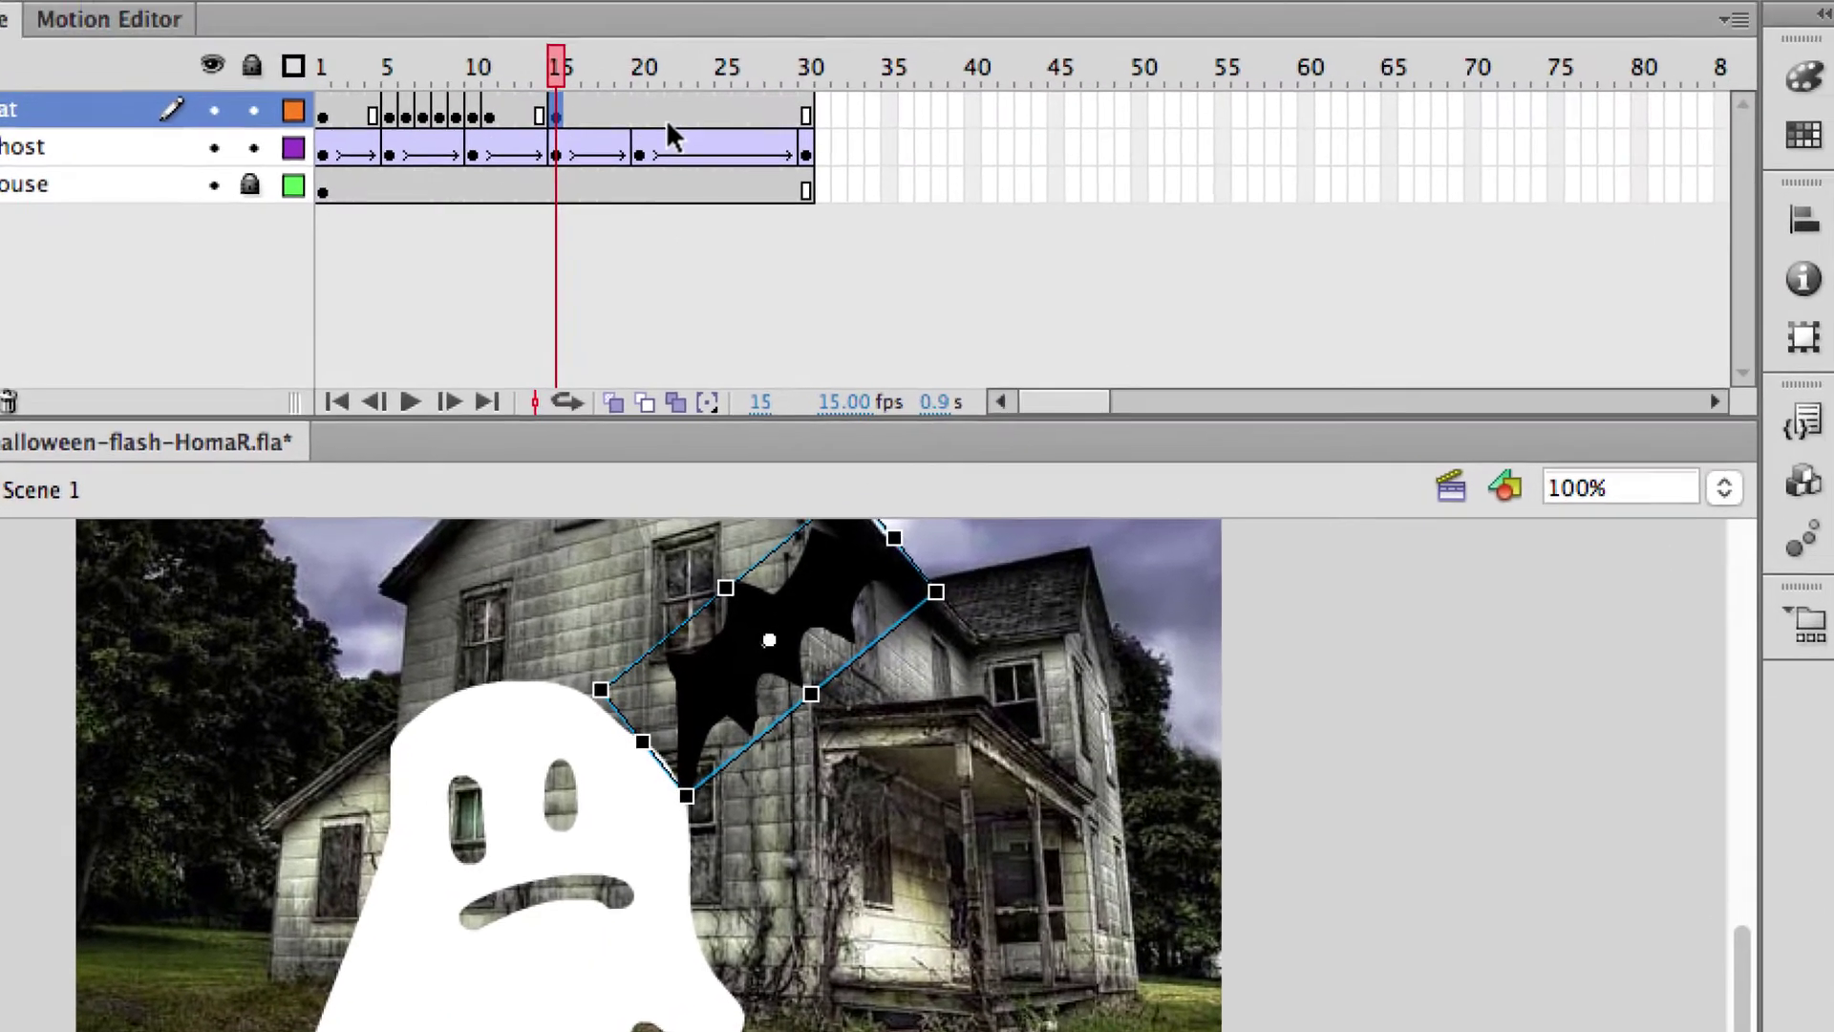
Step: Insert a bat keyframe at frame 22, rotate the bat clockwise, and move it down beside the trees left of the house
{"action": "left_click", "coordinate": [680, 23]}
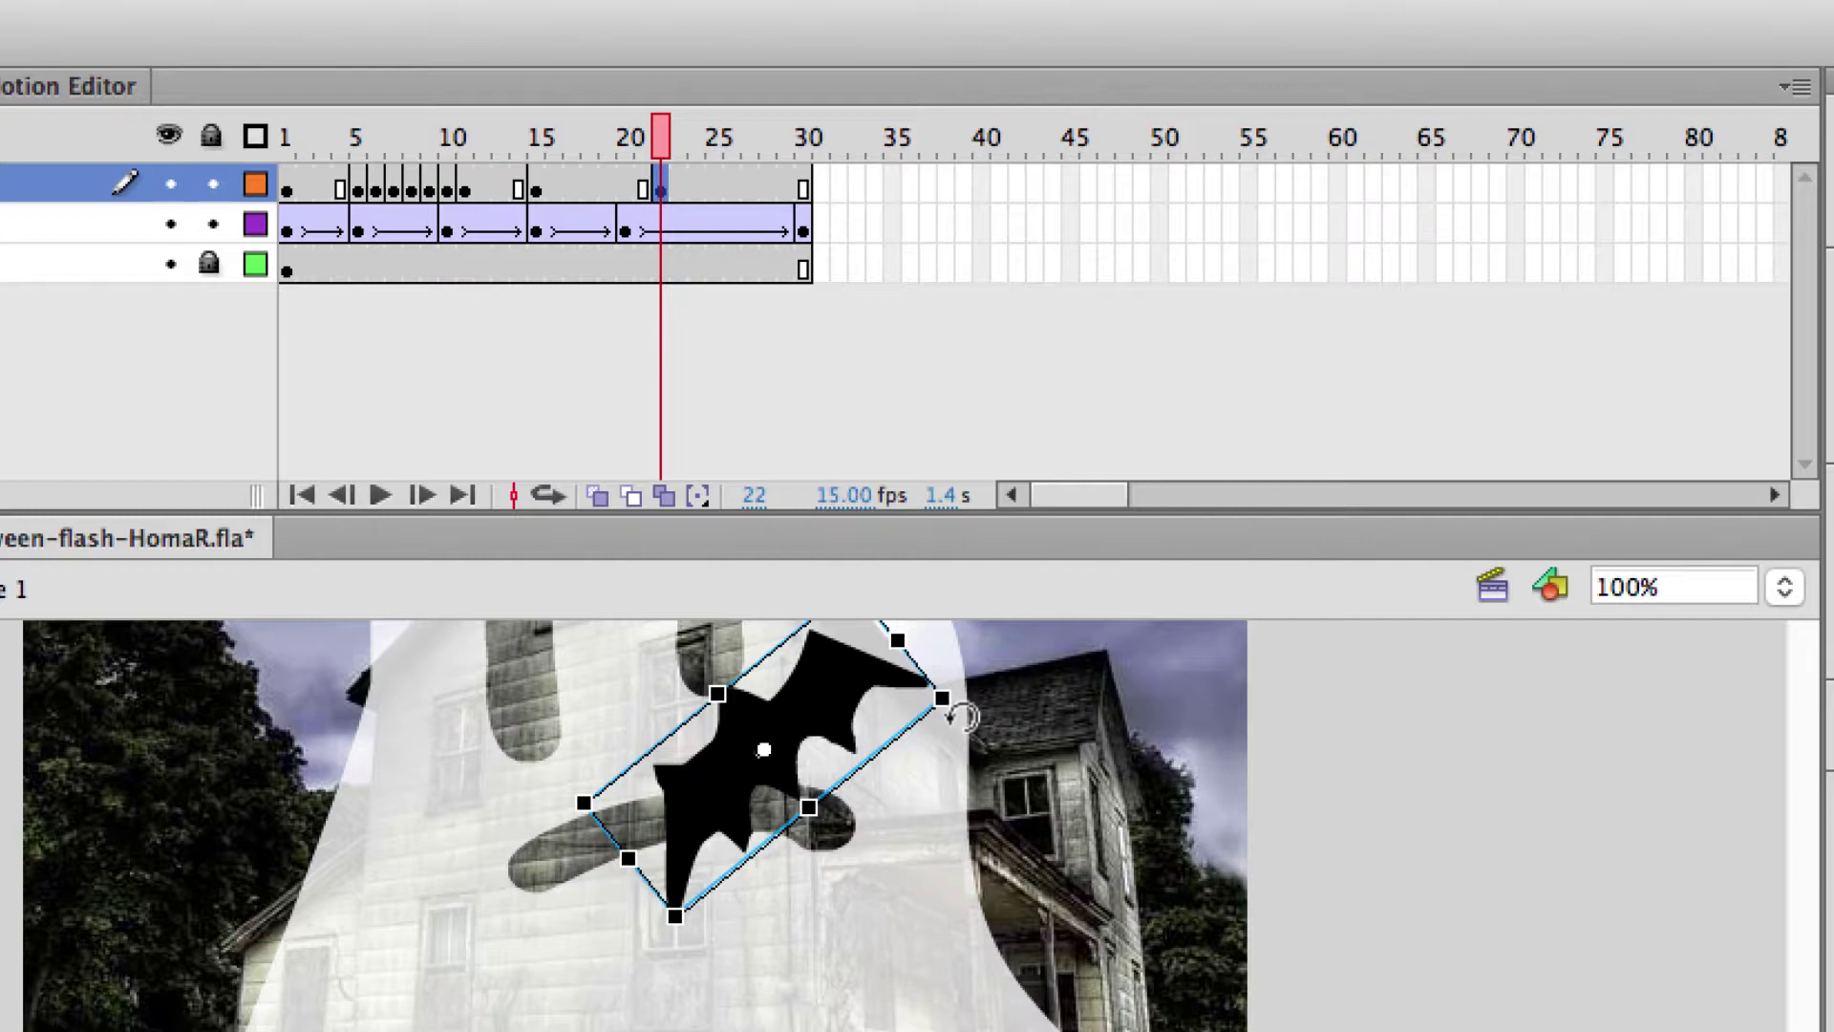
{"action": "left_click_drag", "start_coordinate": [962, 716], "coordinate": [869, 907]}
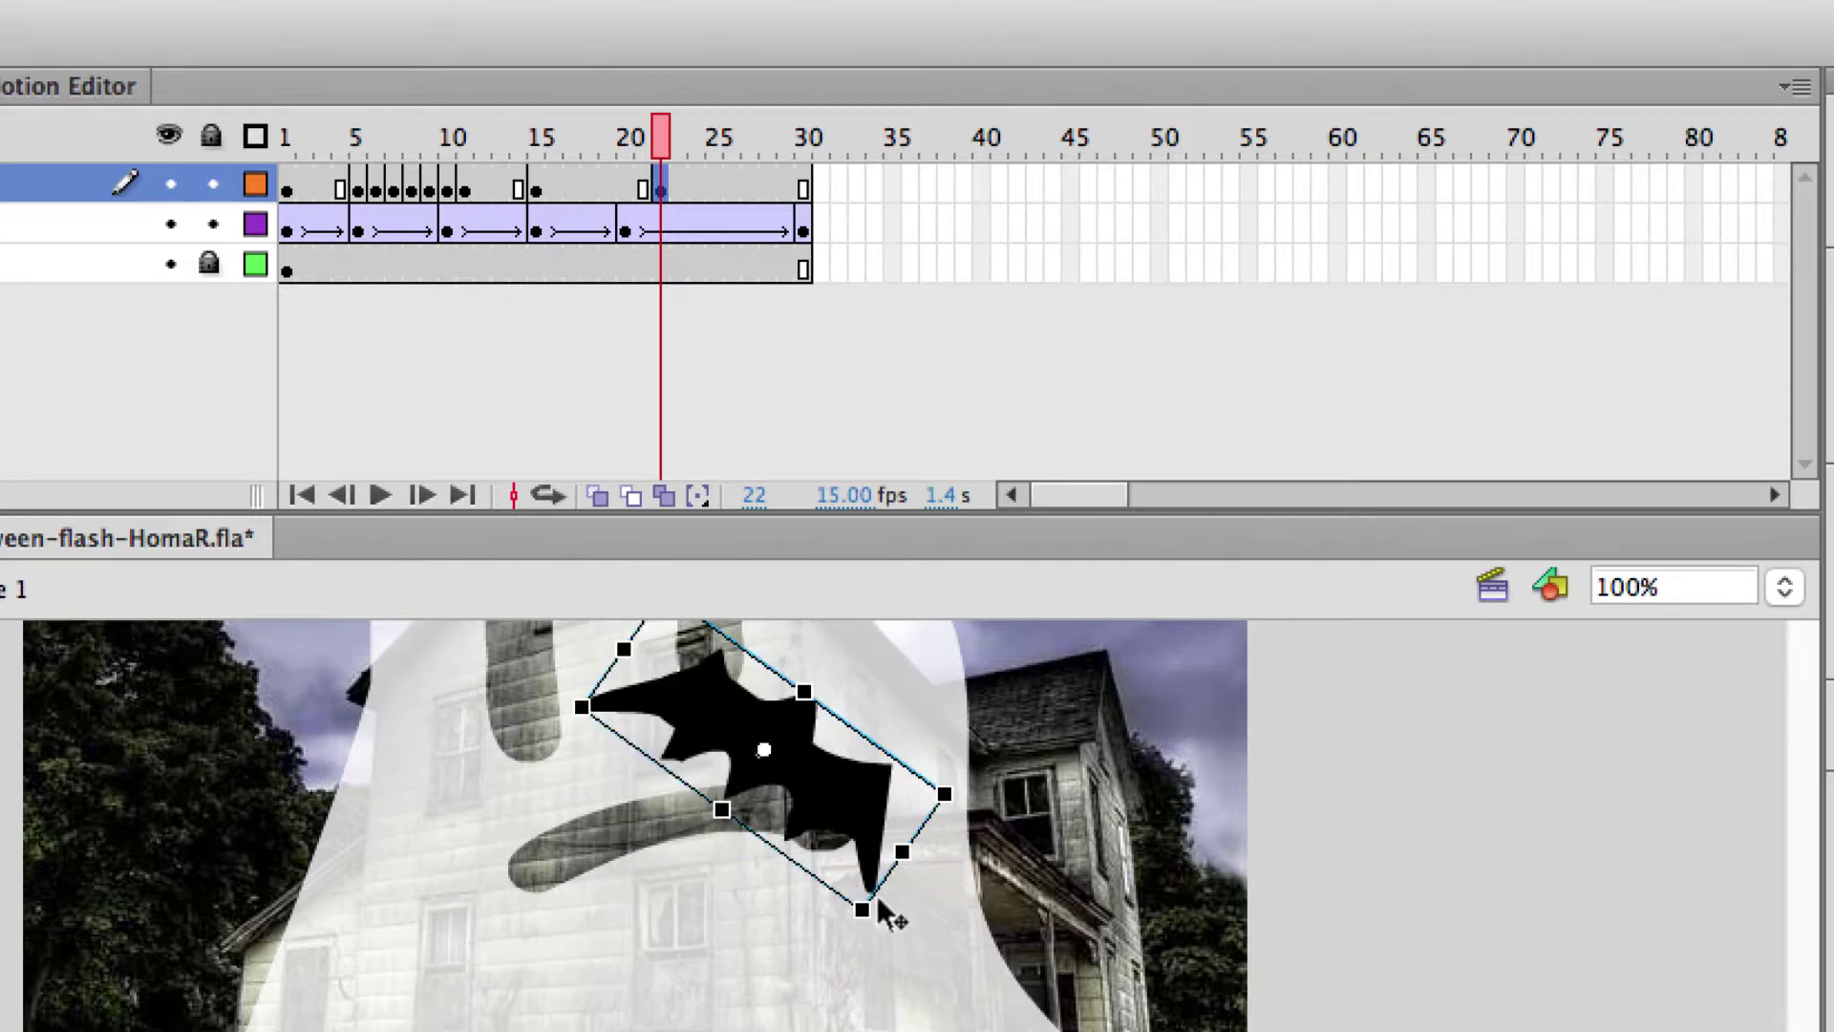
{"action": "left_click_drag", "start_coordinate": [836, 791], "coordinate": [393, 984]}
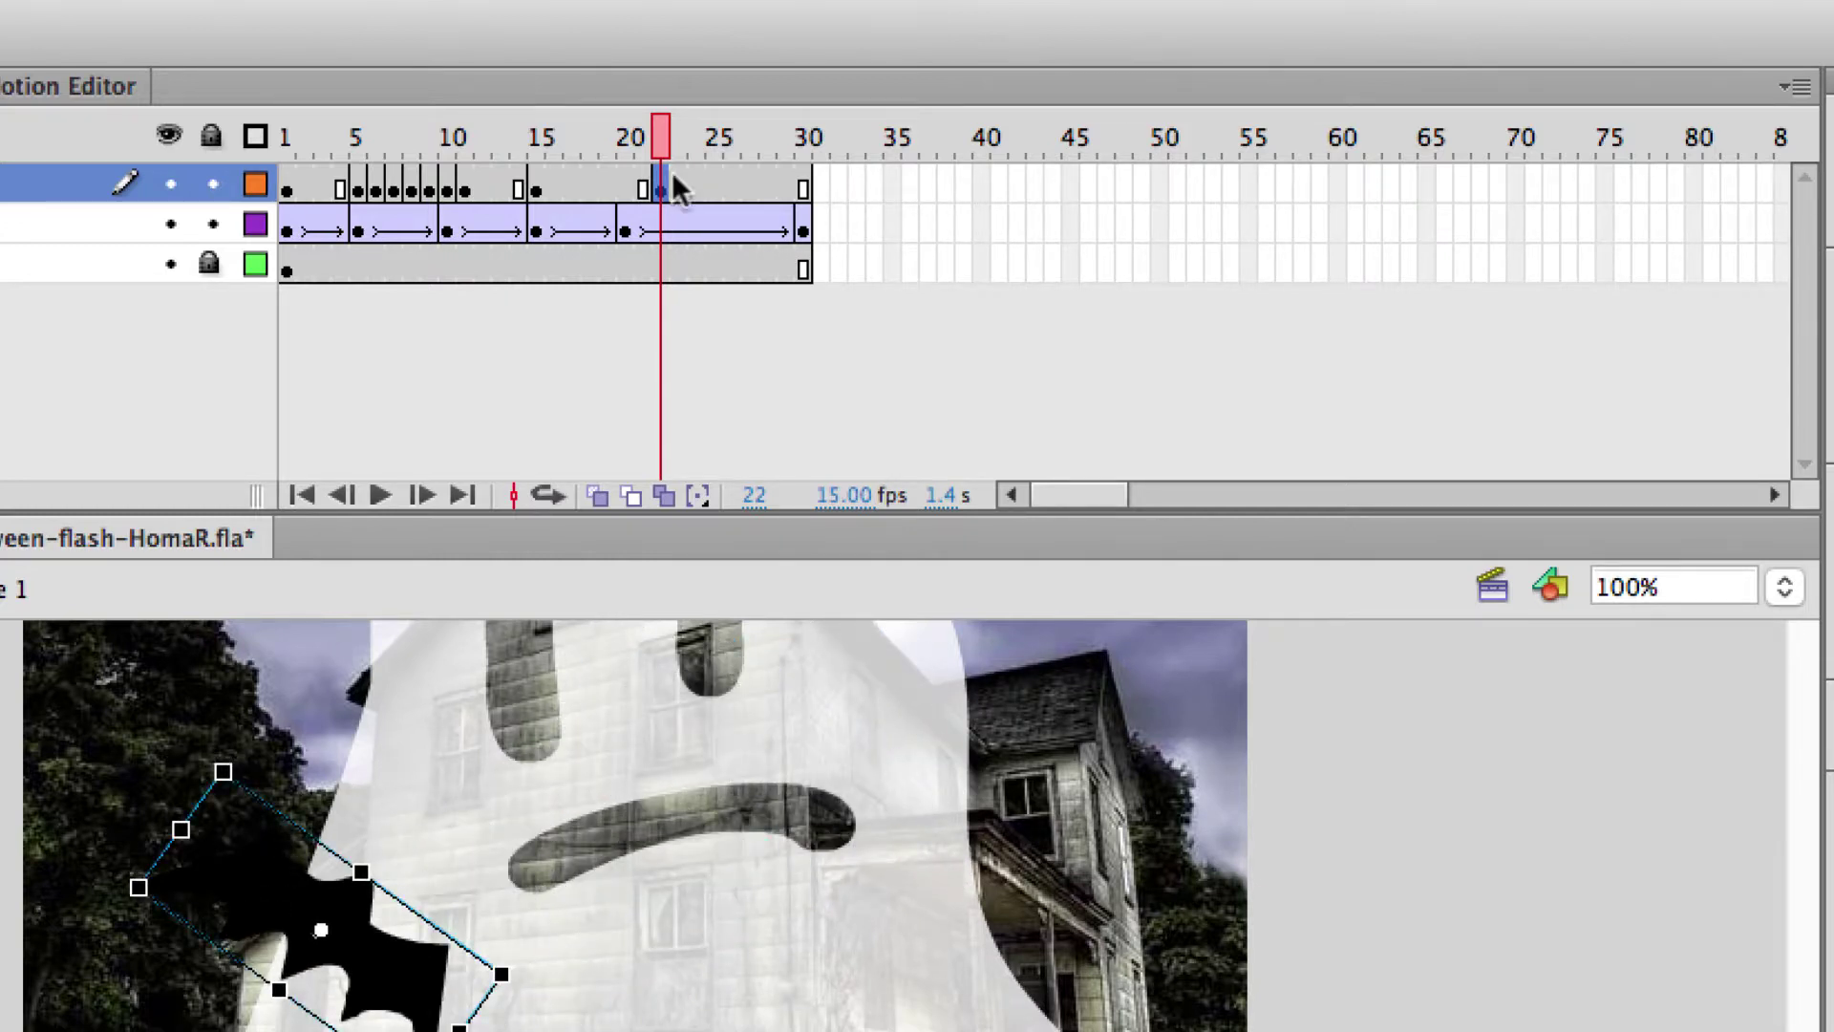
Step: Insert a bat keyframe at frame 30, move the bat off the stage beyond its right edge, and tilt it upward
{"action": "left_click", "coordinate": [803, 190]}
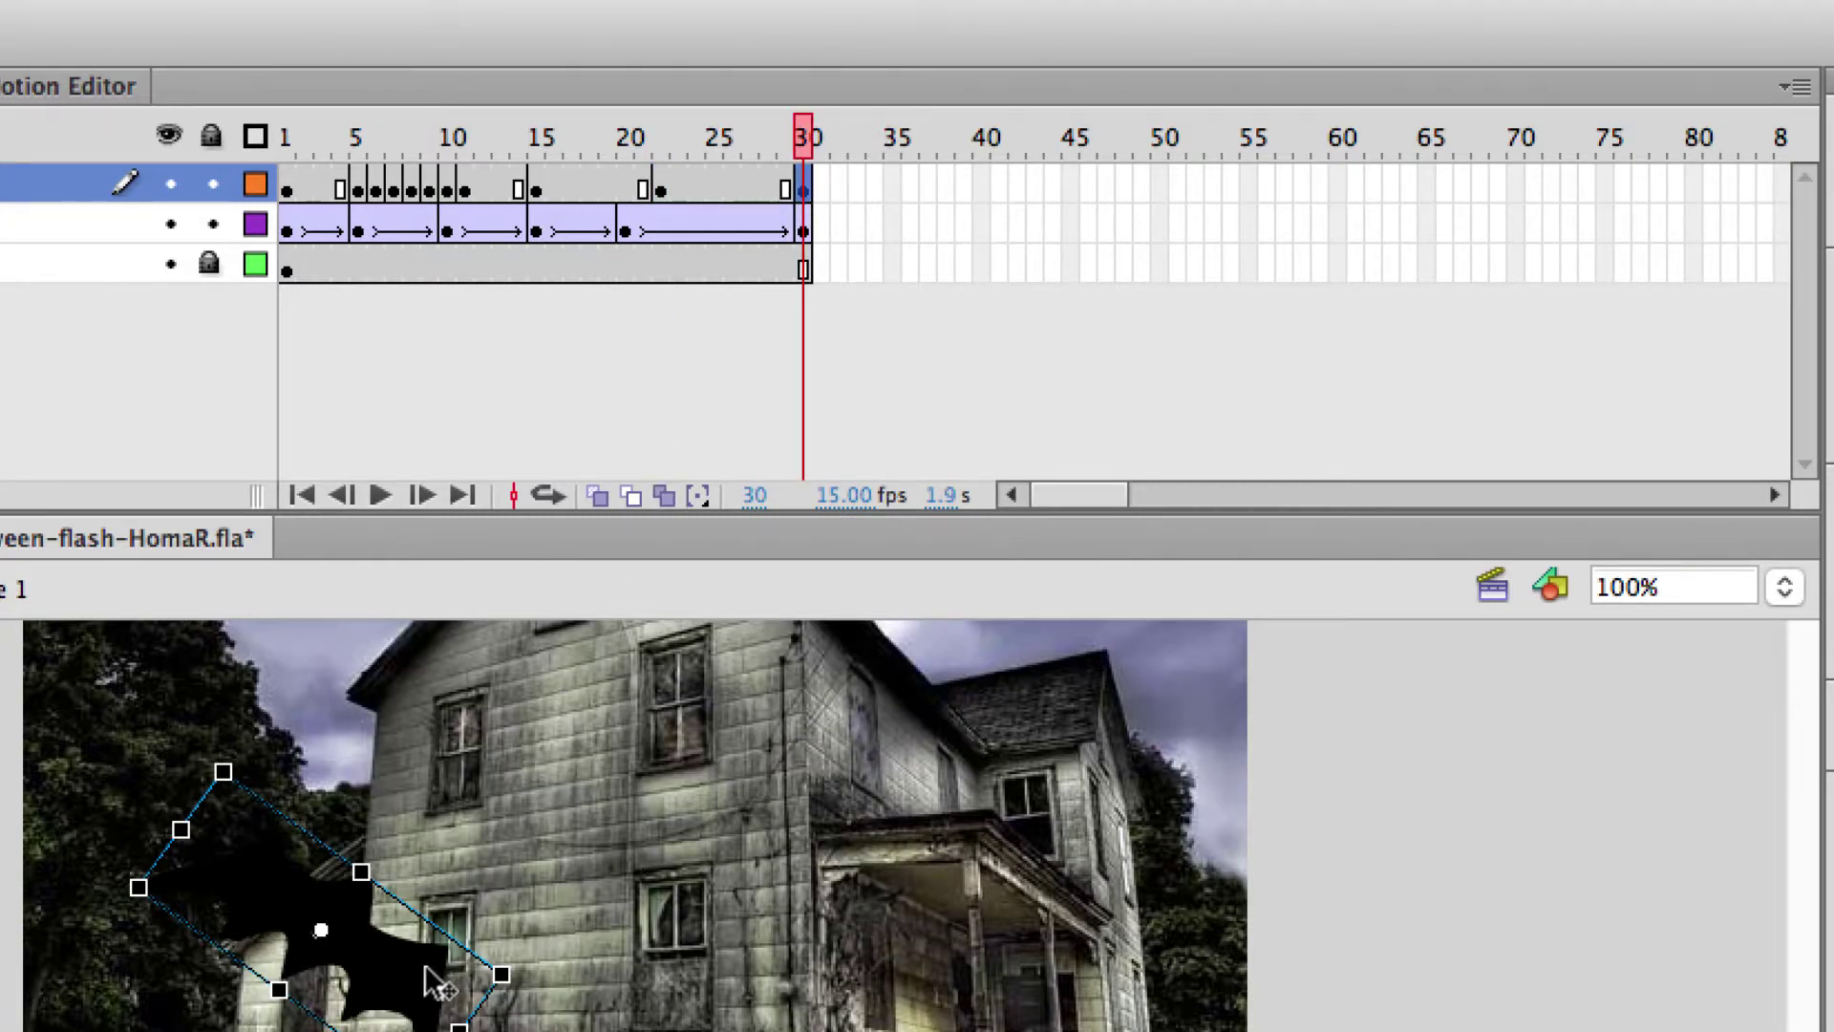
{"action": "left_click_drag", "start_coordinate": [428, 970], "coordinate": [1705, 1031]}
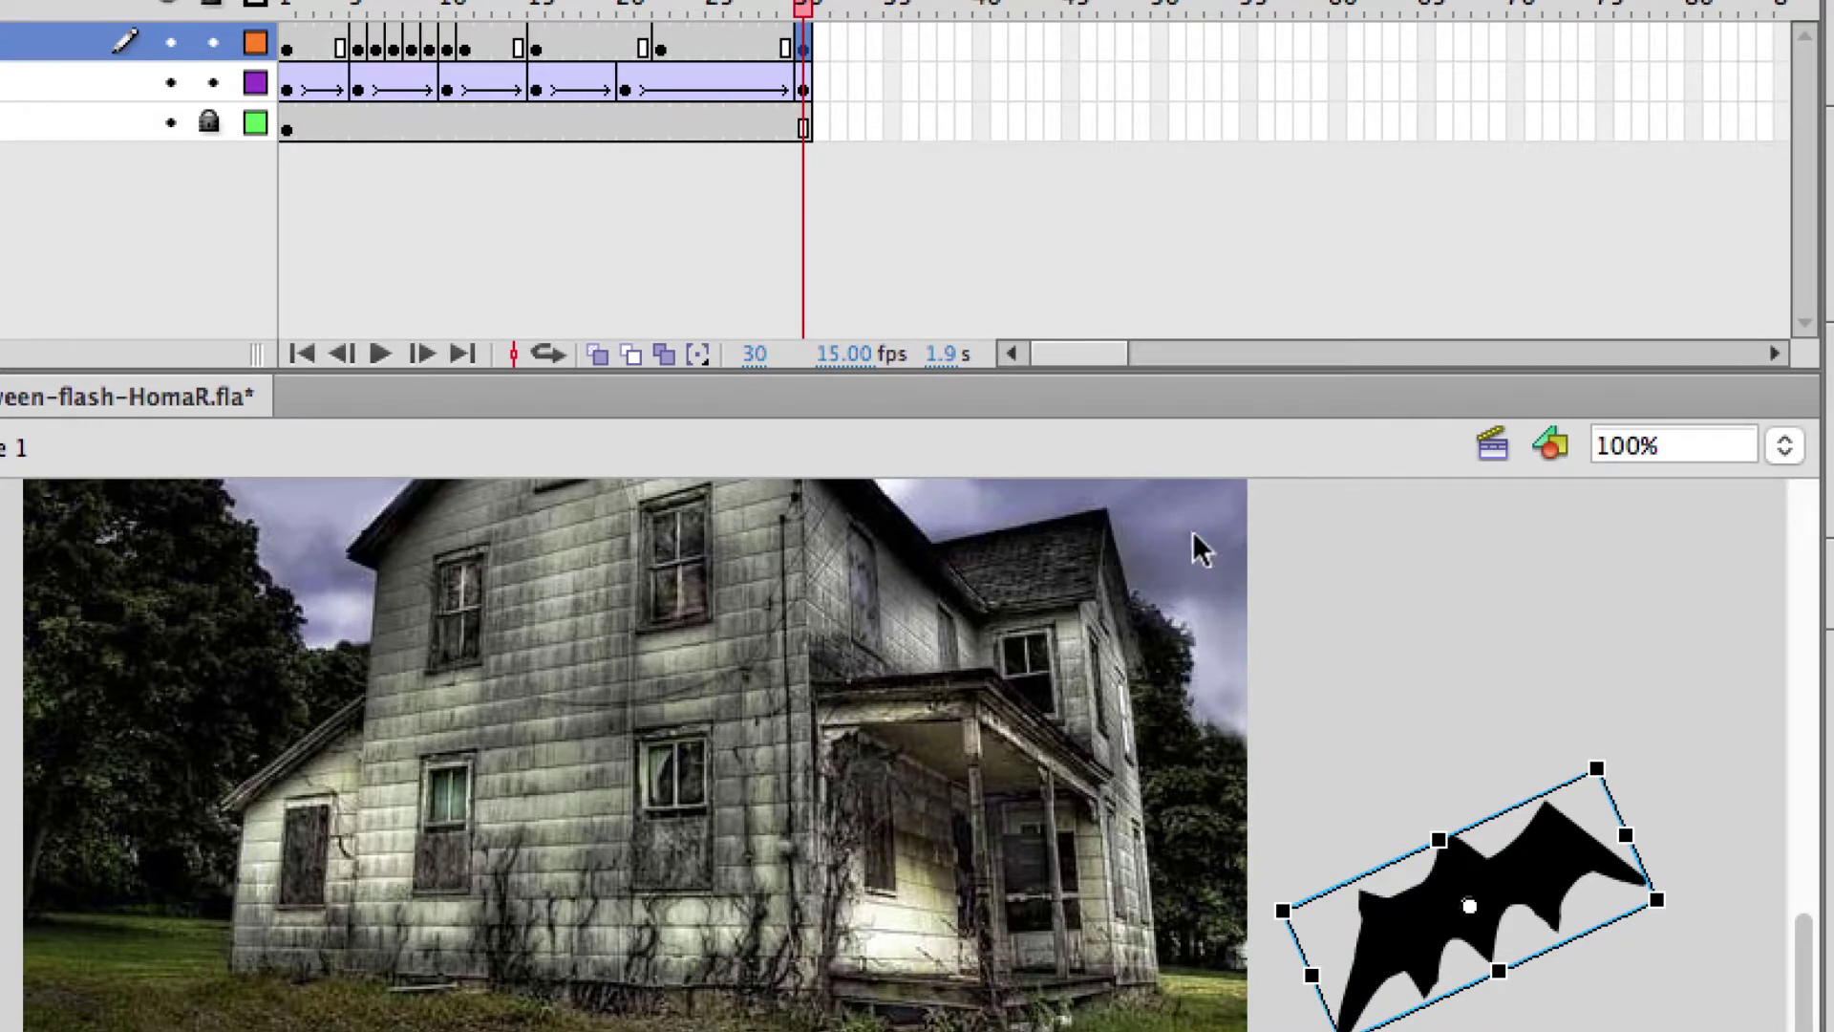
{"action": "left_click", "coordinate": [1482, 691]}
Step: Play the animation from frame 1, test it as a movie, and close the test window
{"action": "scroll", "coordinate": [1226, 616], "scroll_direction": "up", "scroll_amount": 5}
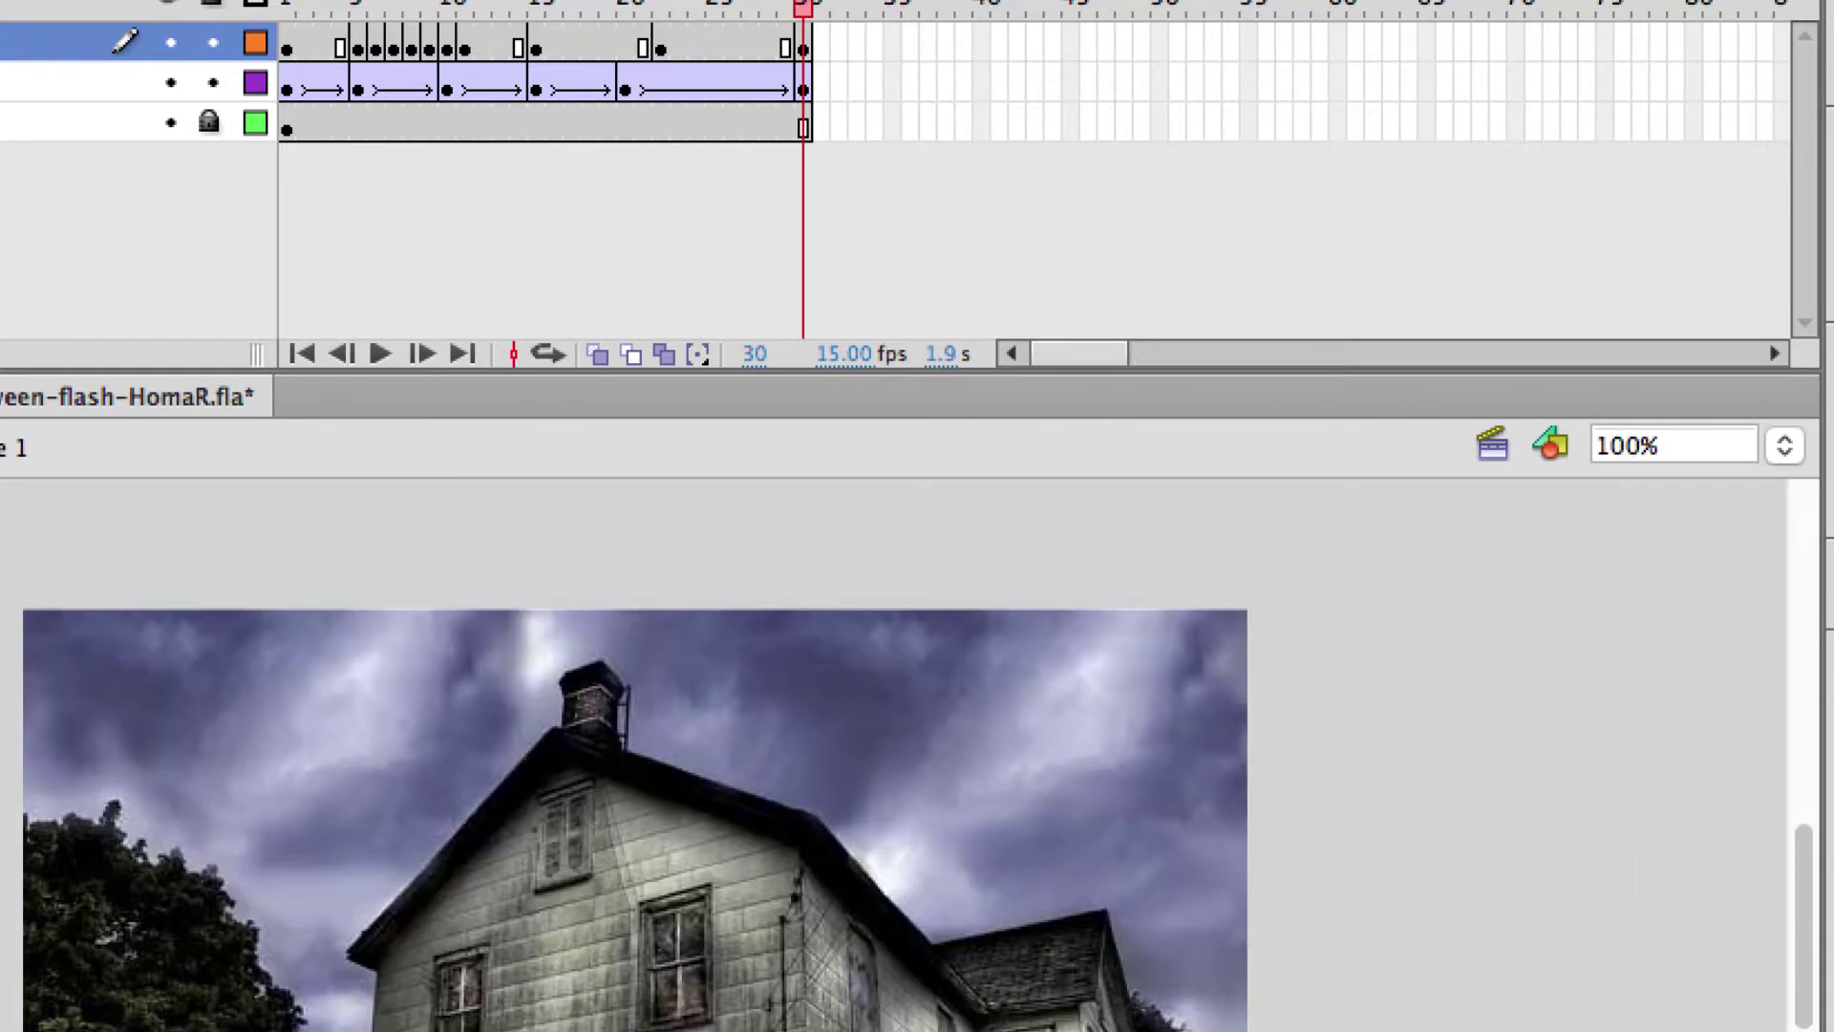
{"action": "left_click_drag", "start_coordinate": [795, 5], "coordinate": [286, 4]}
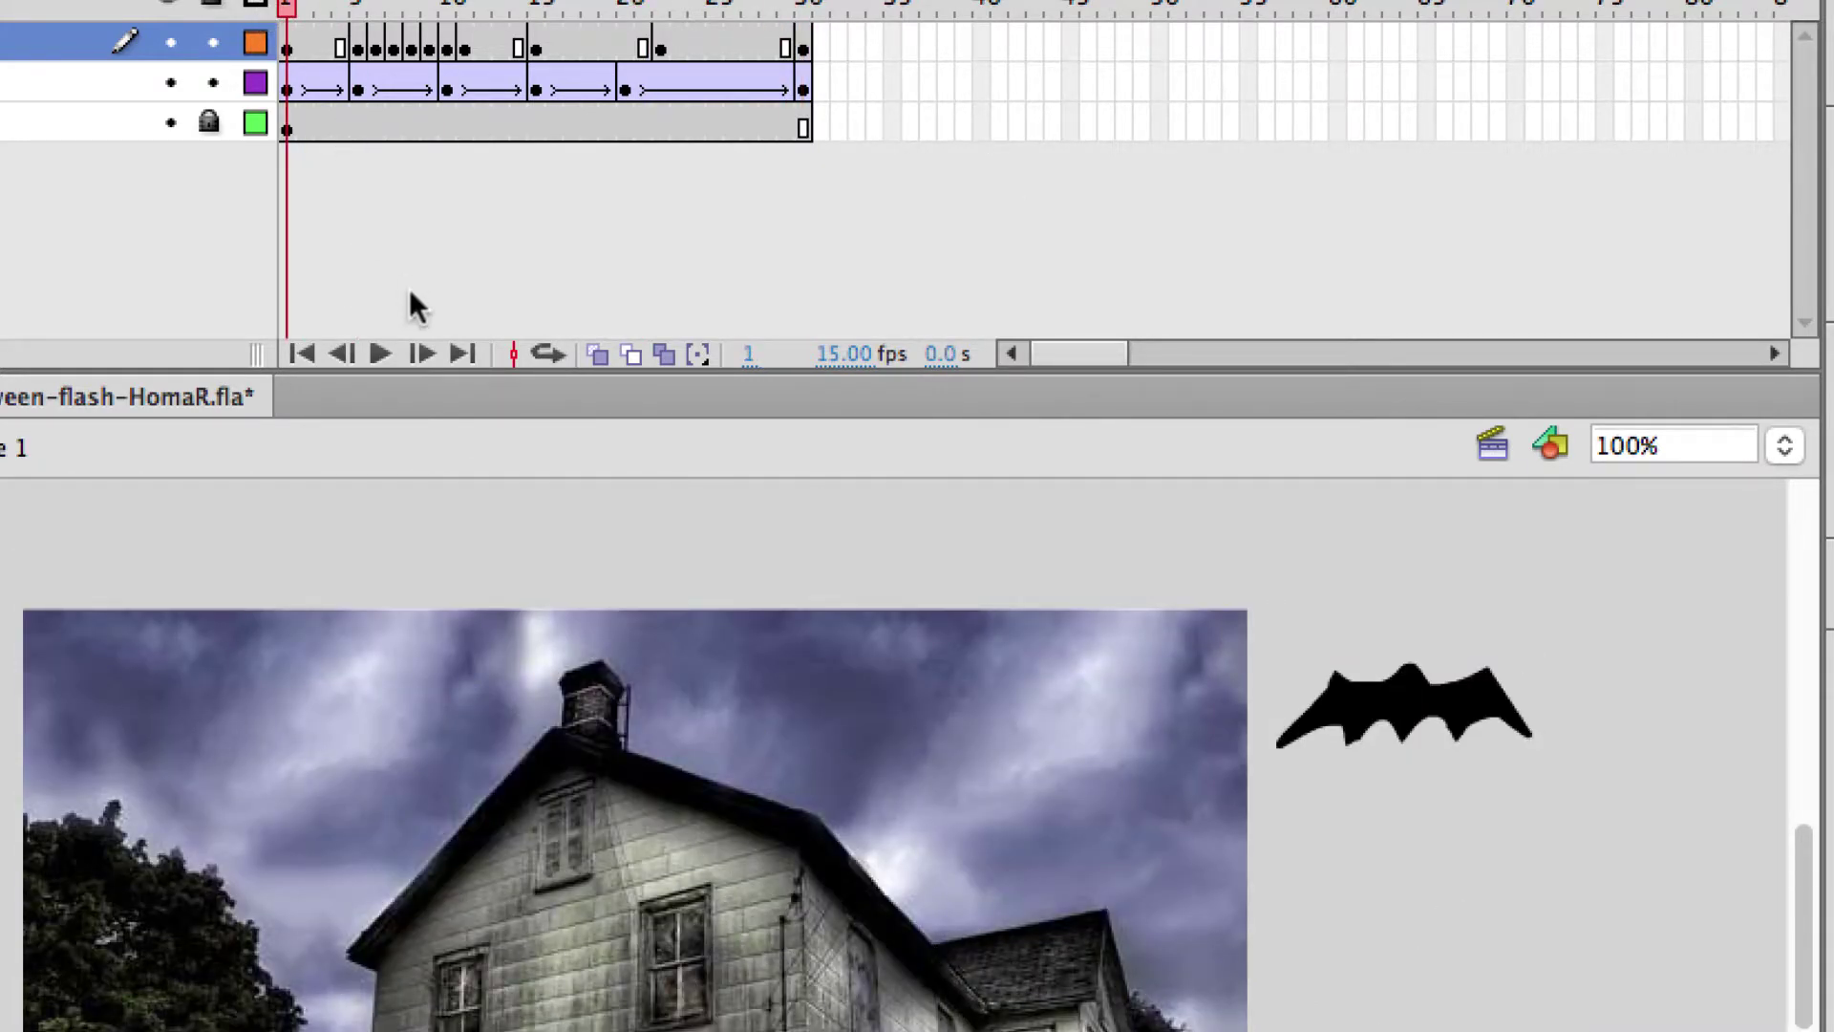
{"action": "left_click", "coordinate": [378, 353]}
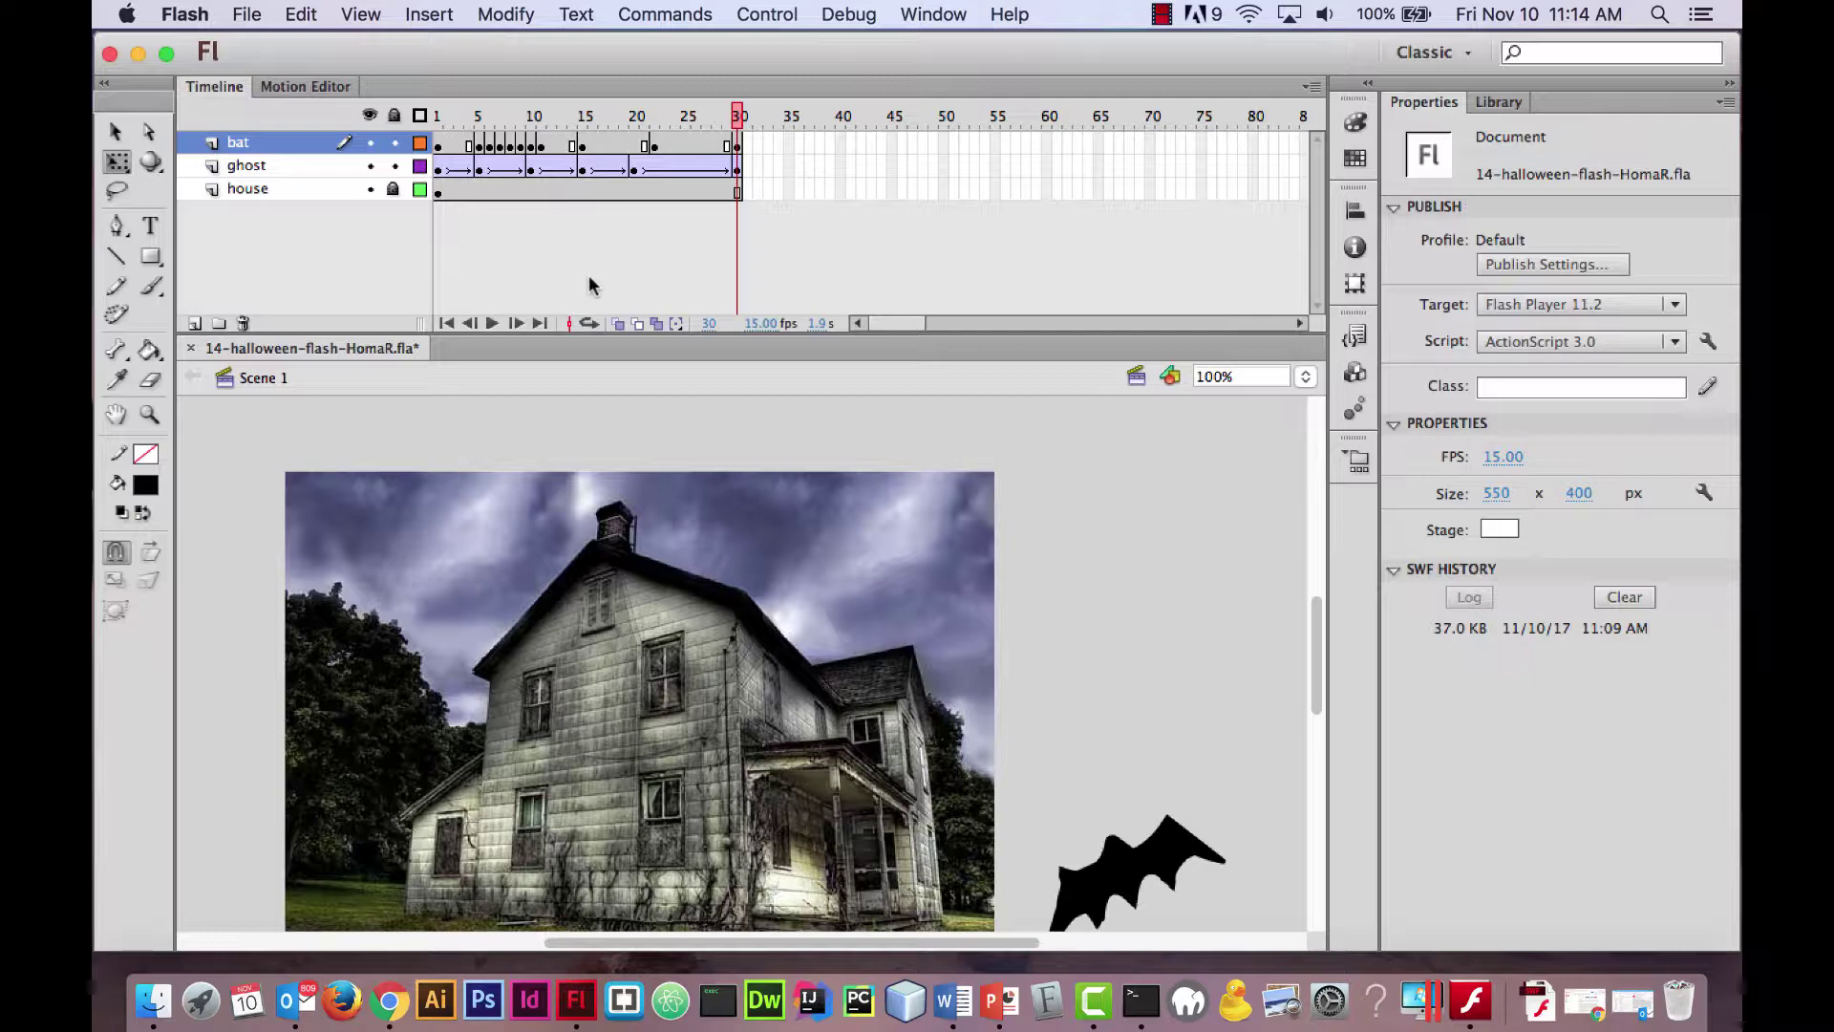
{"action": "key", "text": "super+Return"}
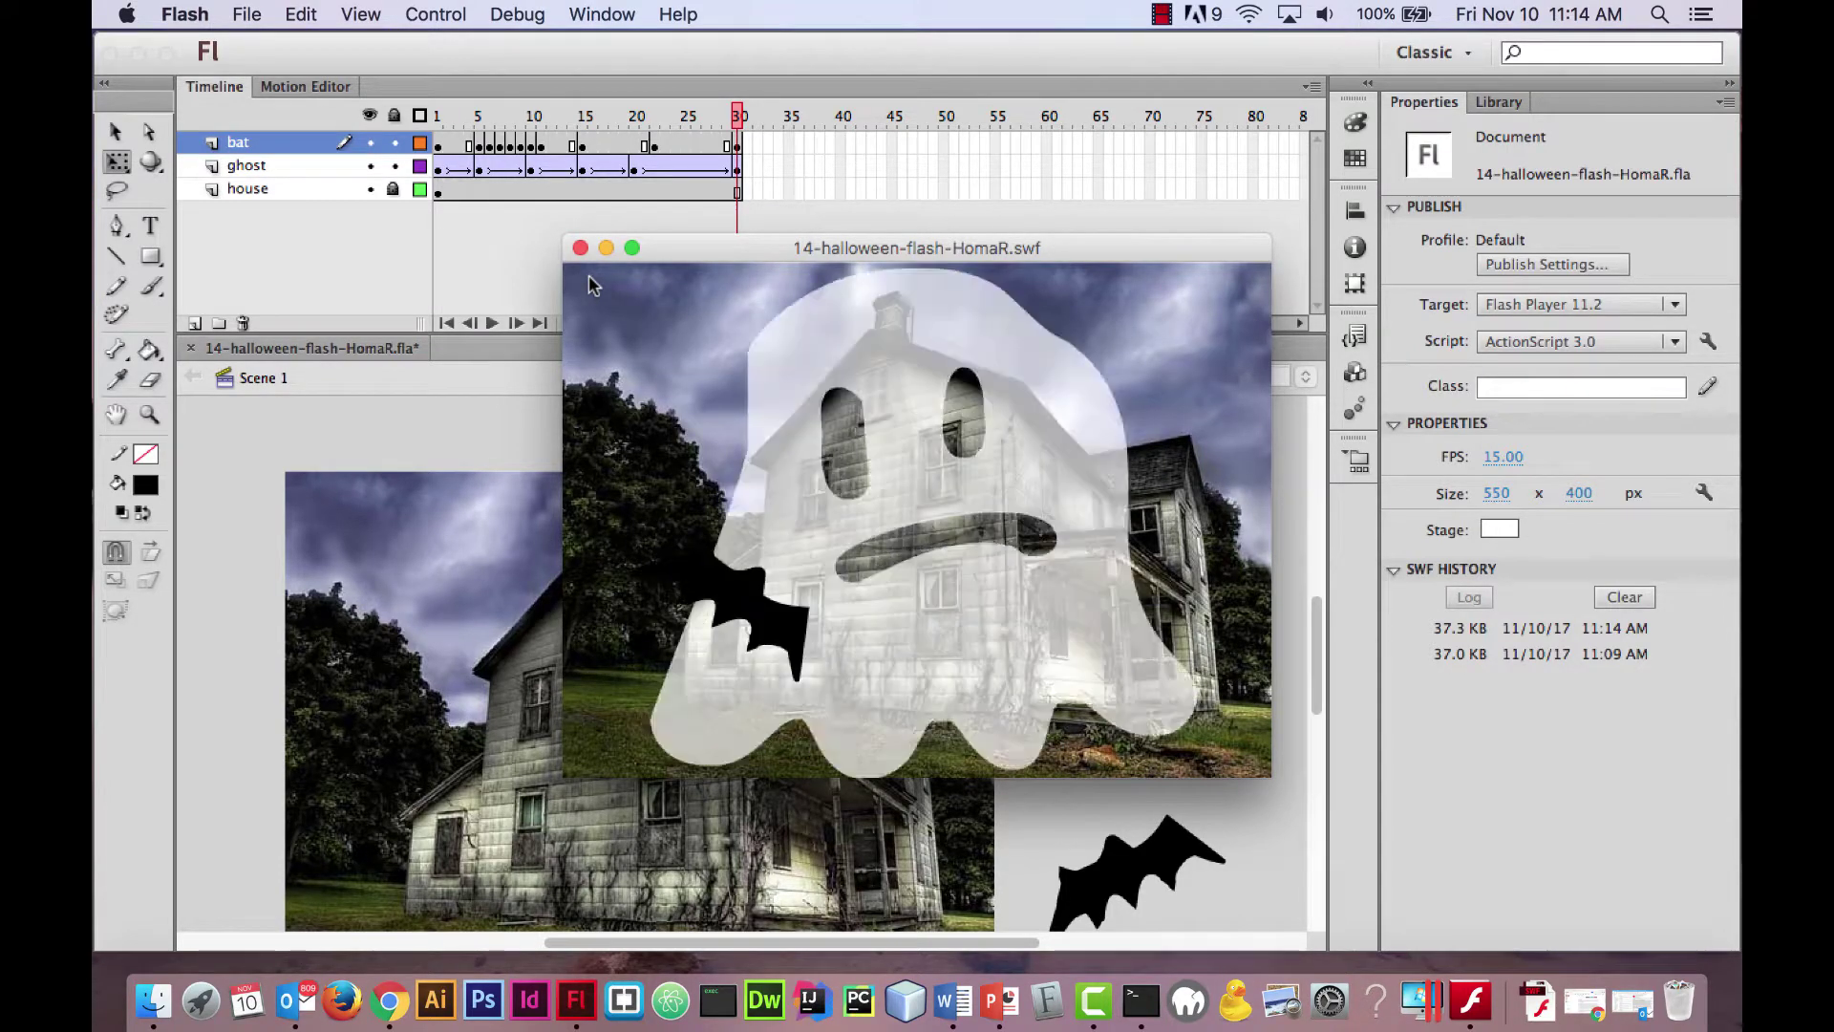
{"action": "left_click", "coordinate": [580, 248]}
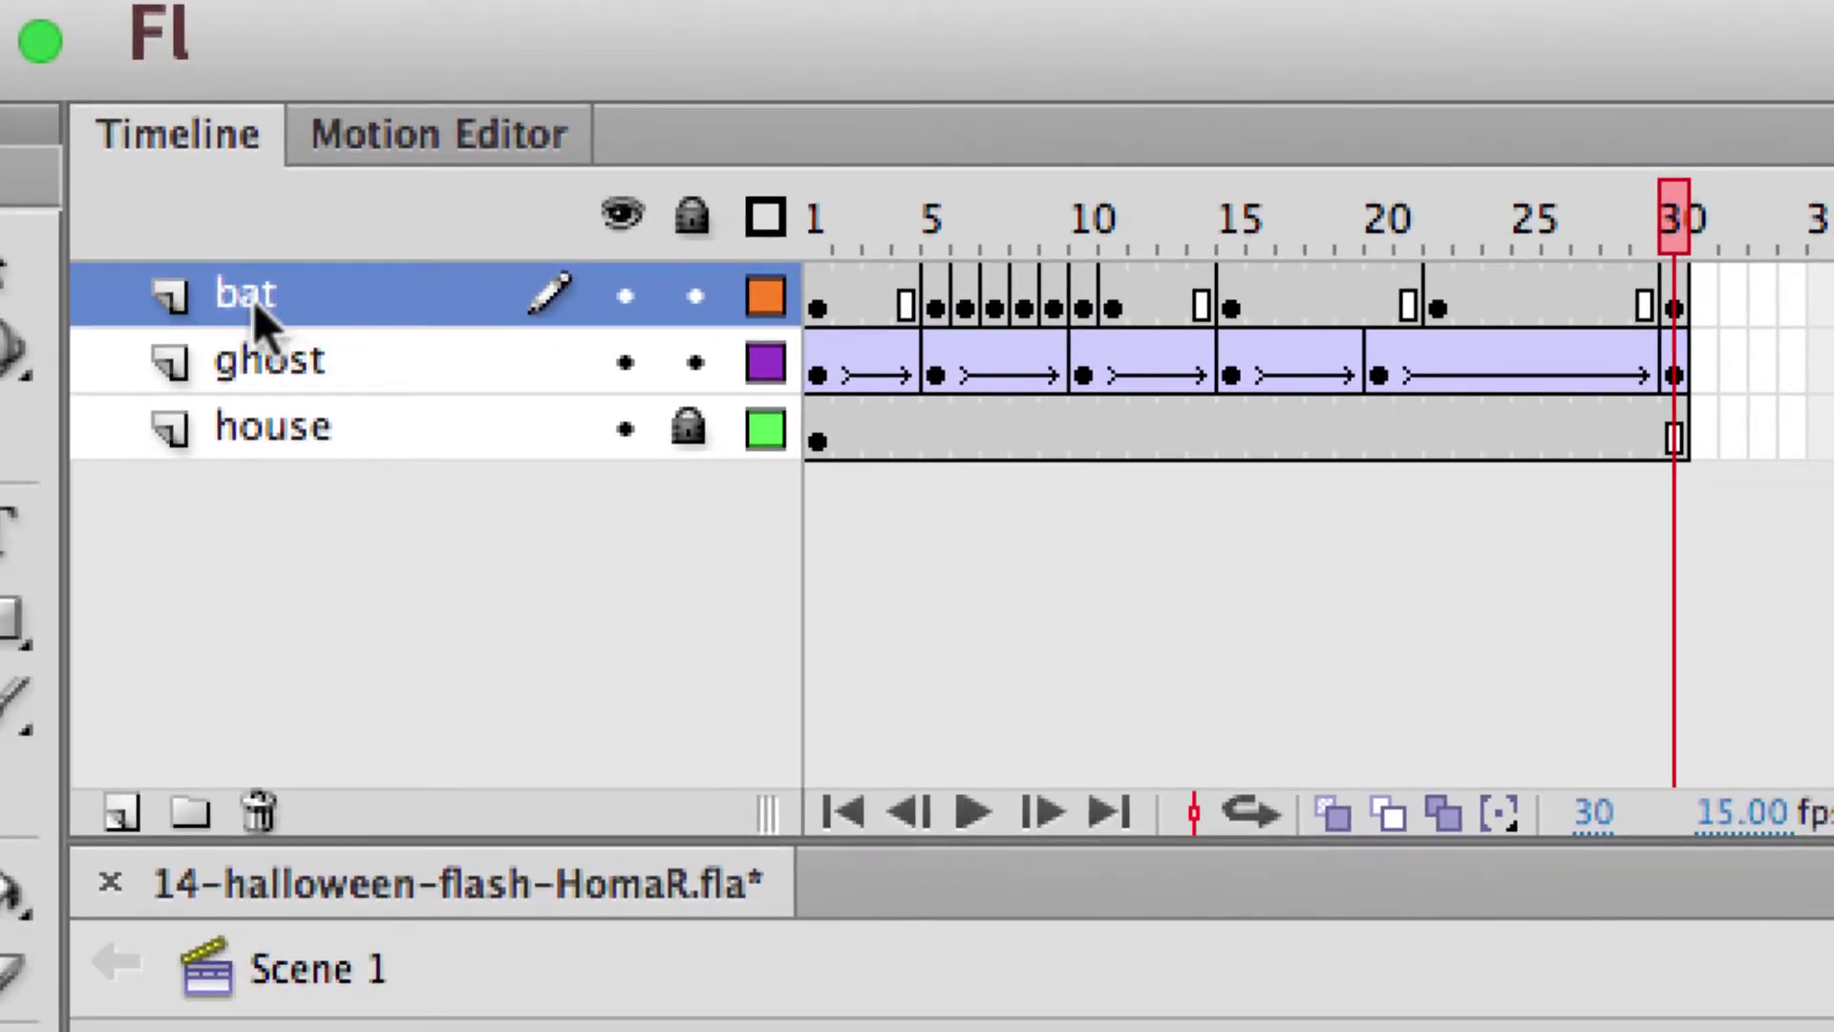
Step: Apply a classic tween to all frames of the bat layer and play the animation from frame 1
{"action": "left_click", "coordinate": [254, 300]}
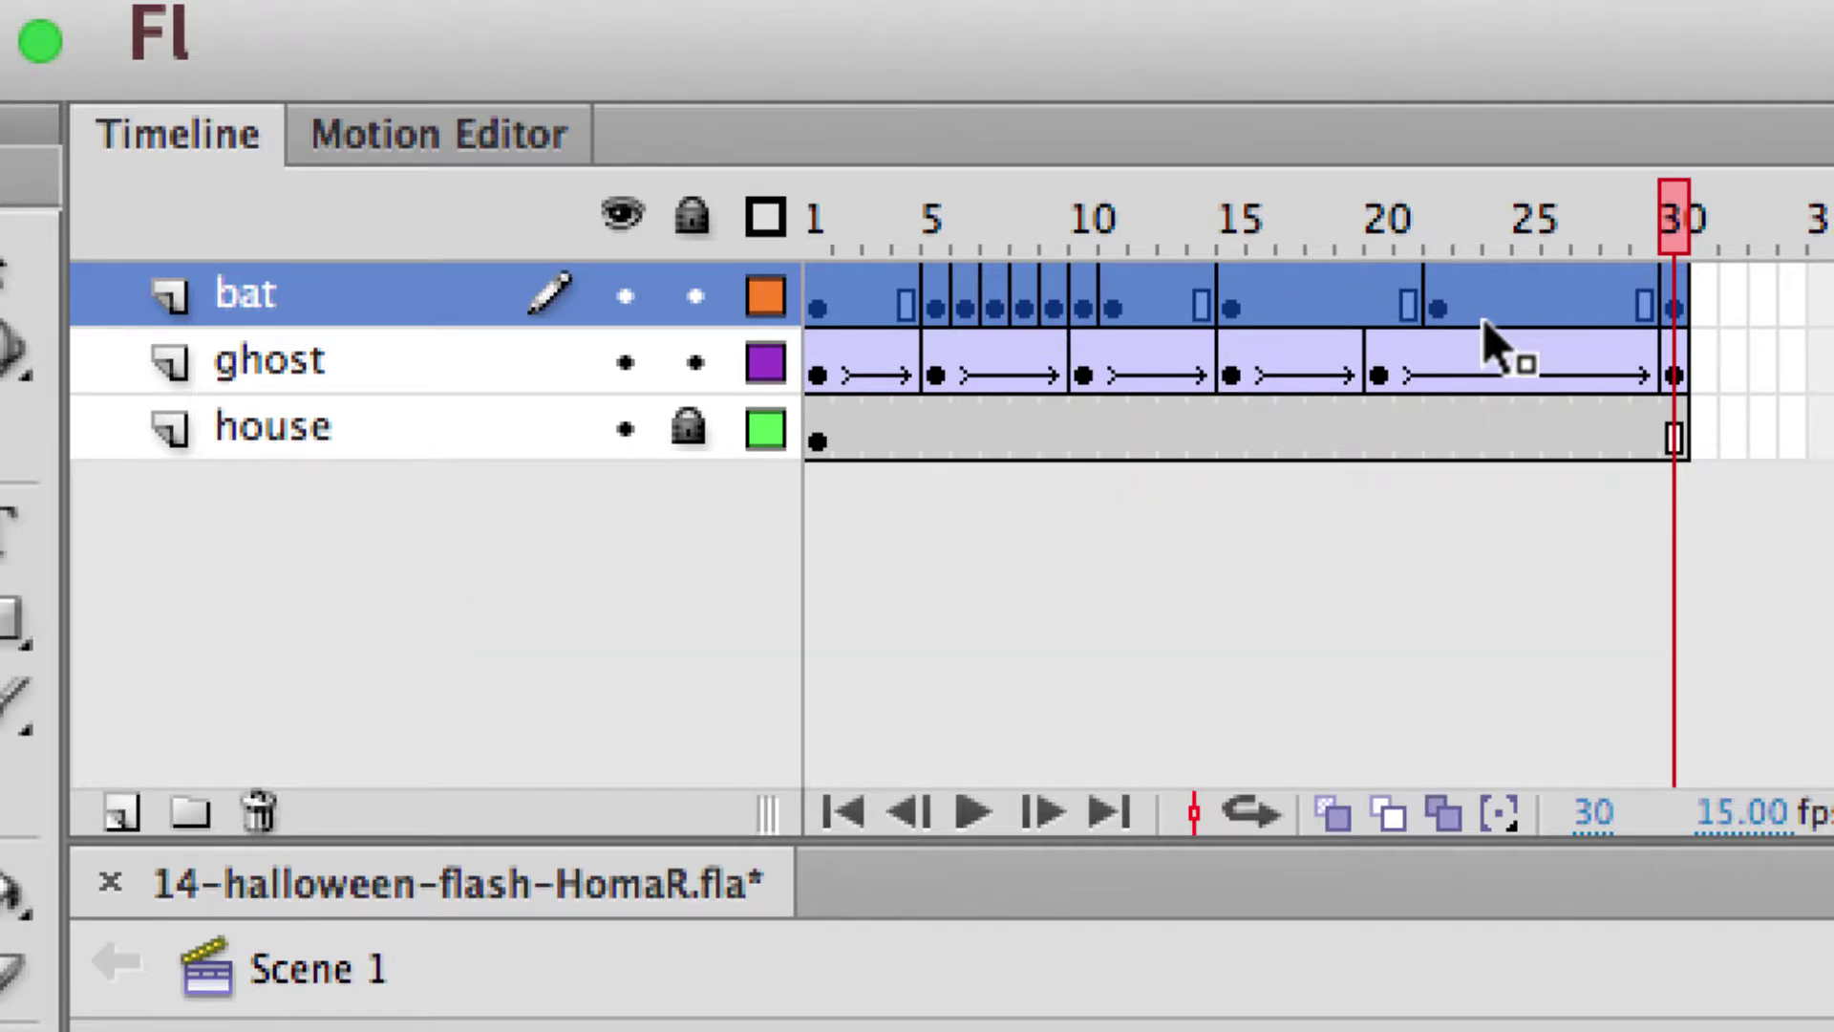
{"action": "right_click", "coordinate": [1492, 310]}
{"action": "left_click", "coordinate": [1557, 472]}
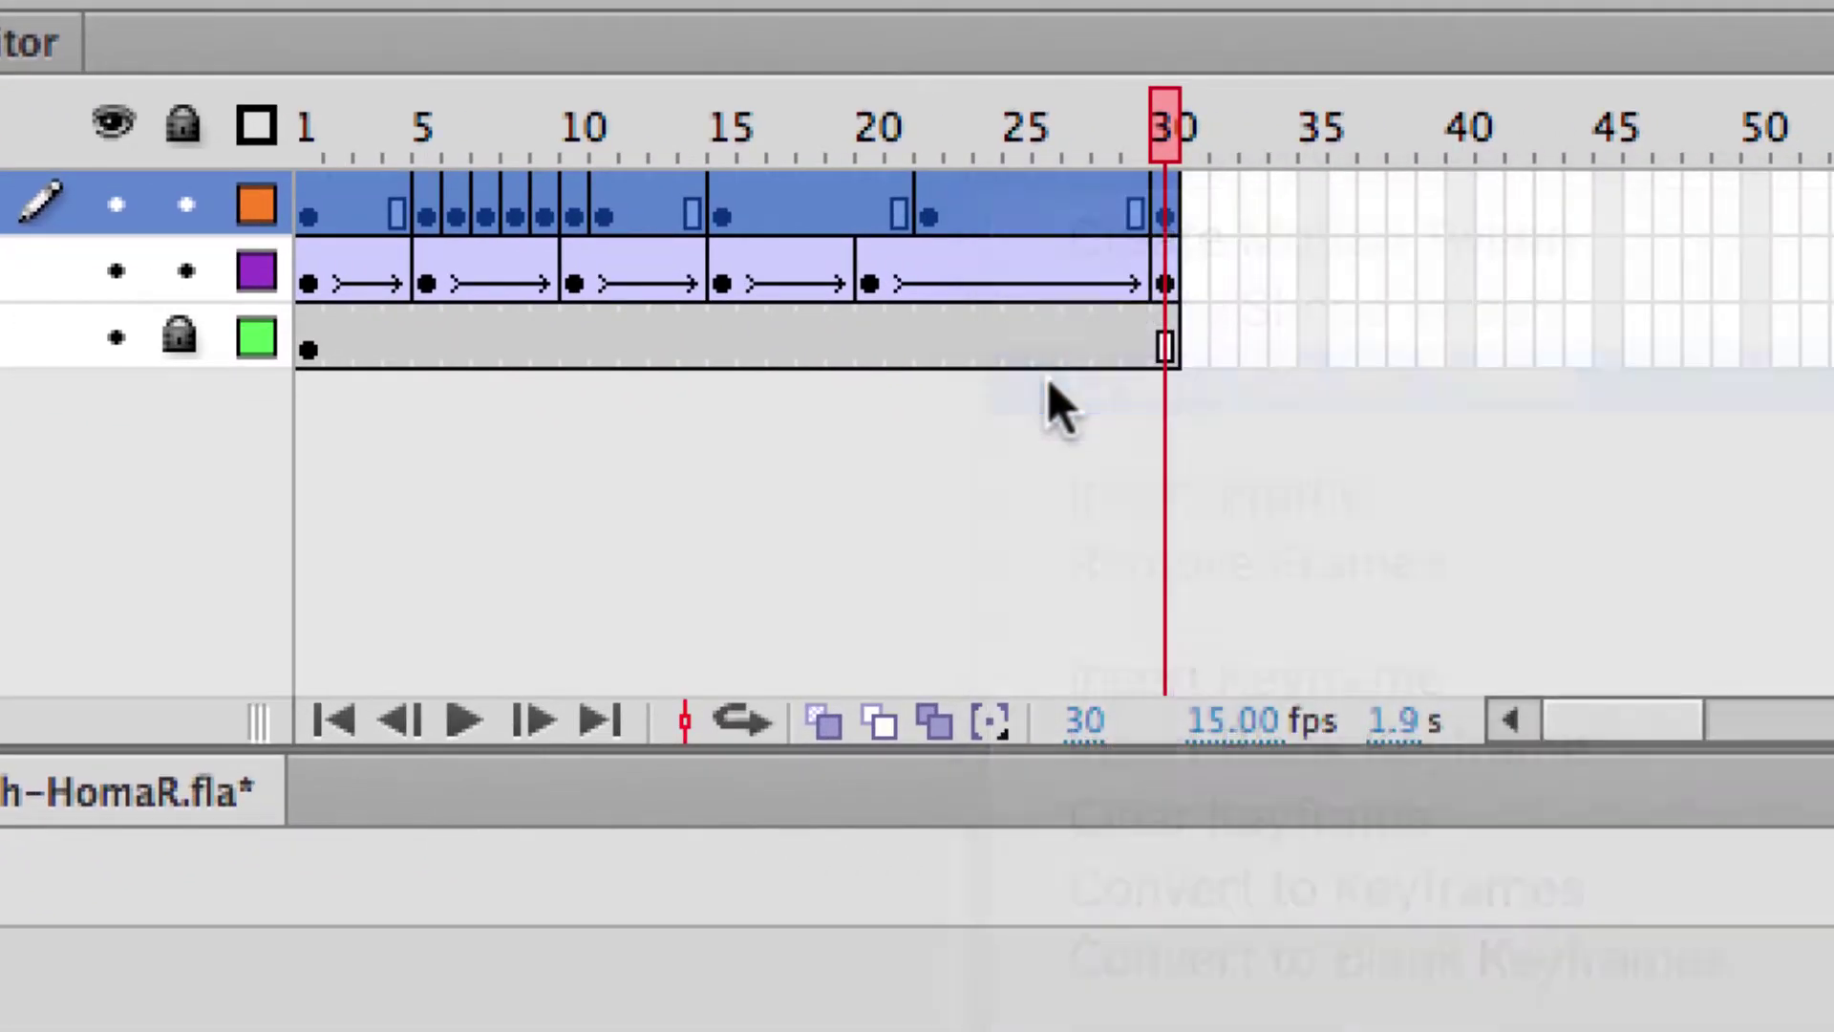
{"action": "left_click_drag", "start_coordinate": [1146, 105], "coordinate": [277, 91]}
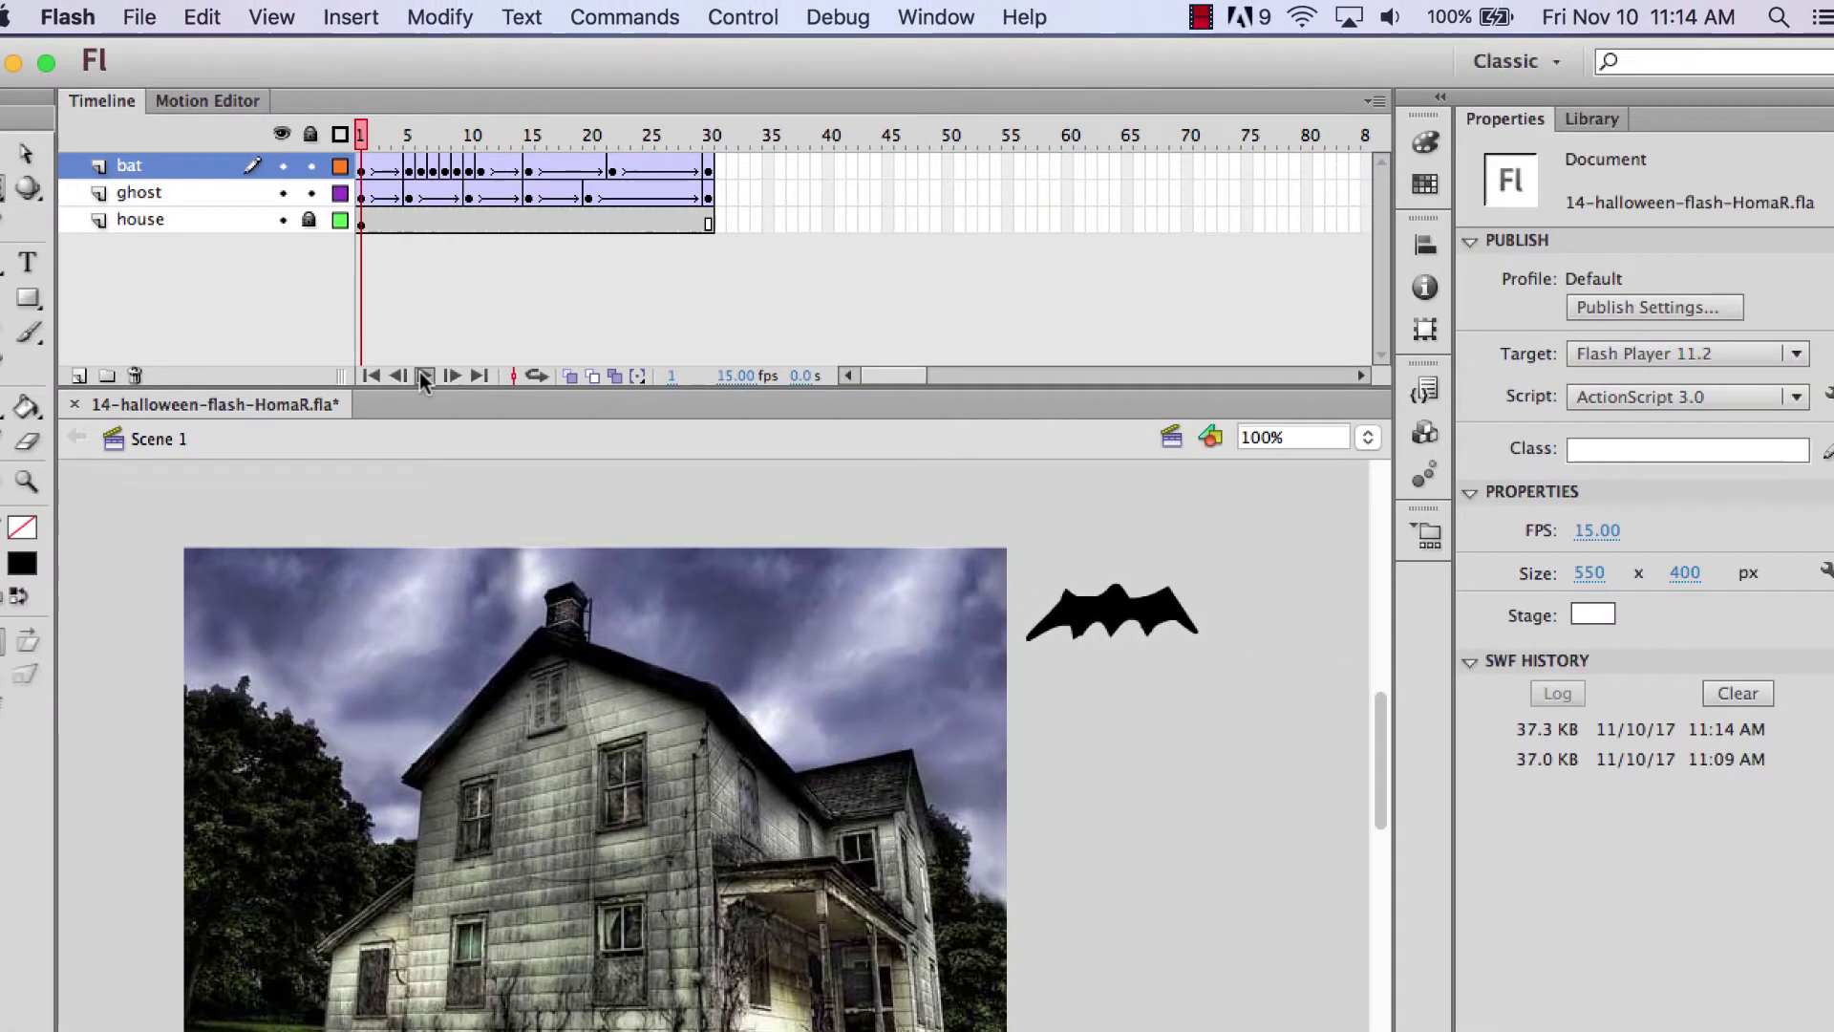
{"action": "left_click", "coordinate": [455, 658]}
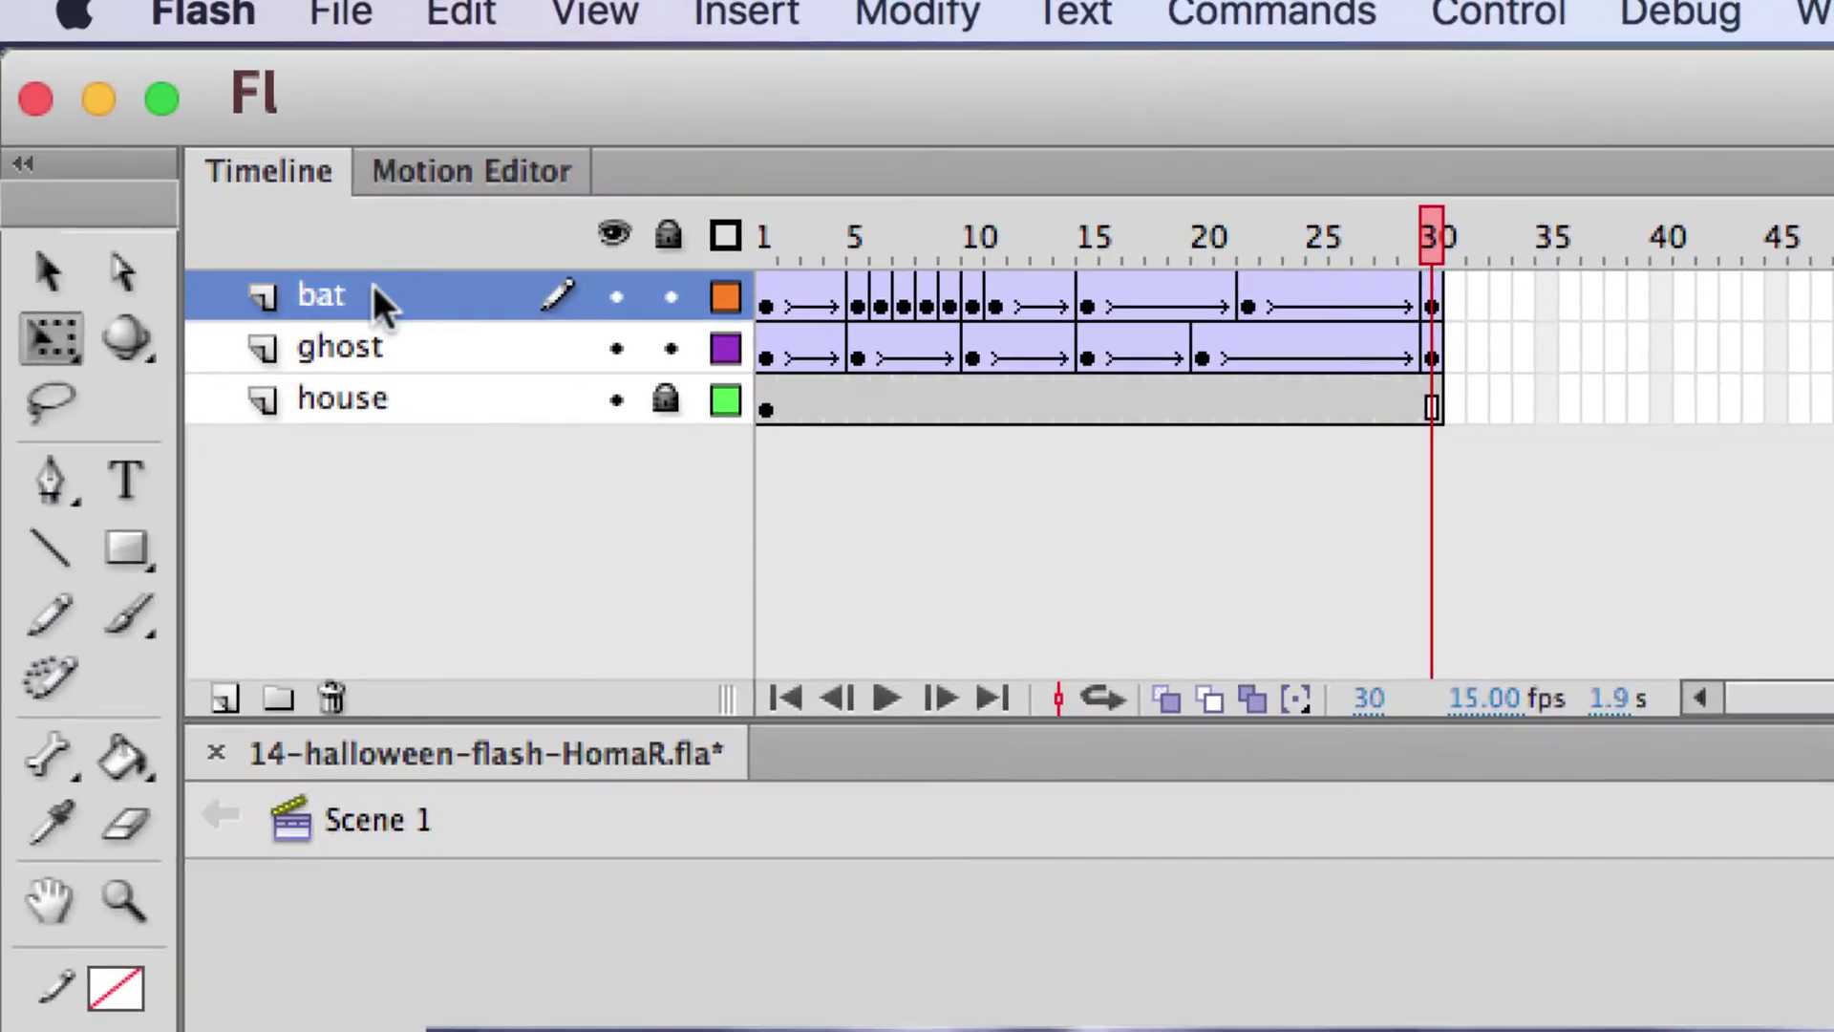
Step: Move all bat layer frames to frames 31 through 60, after the ghost animation, and play the timeline
{"action": "left_click", "coordinate": [373, 287]}
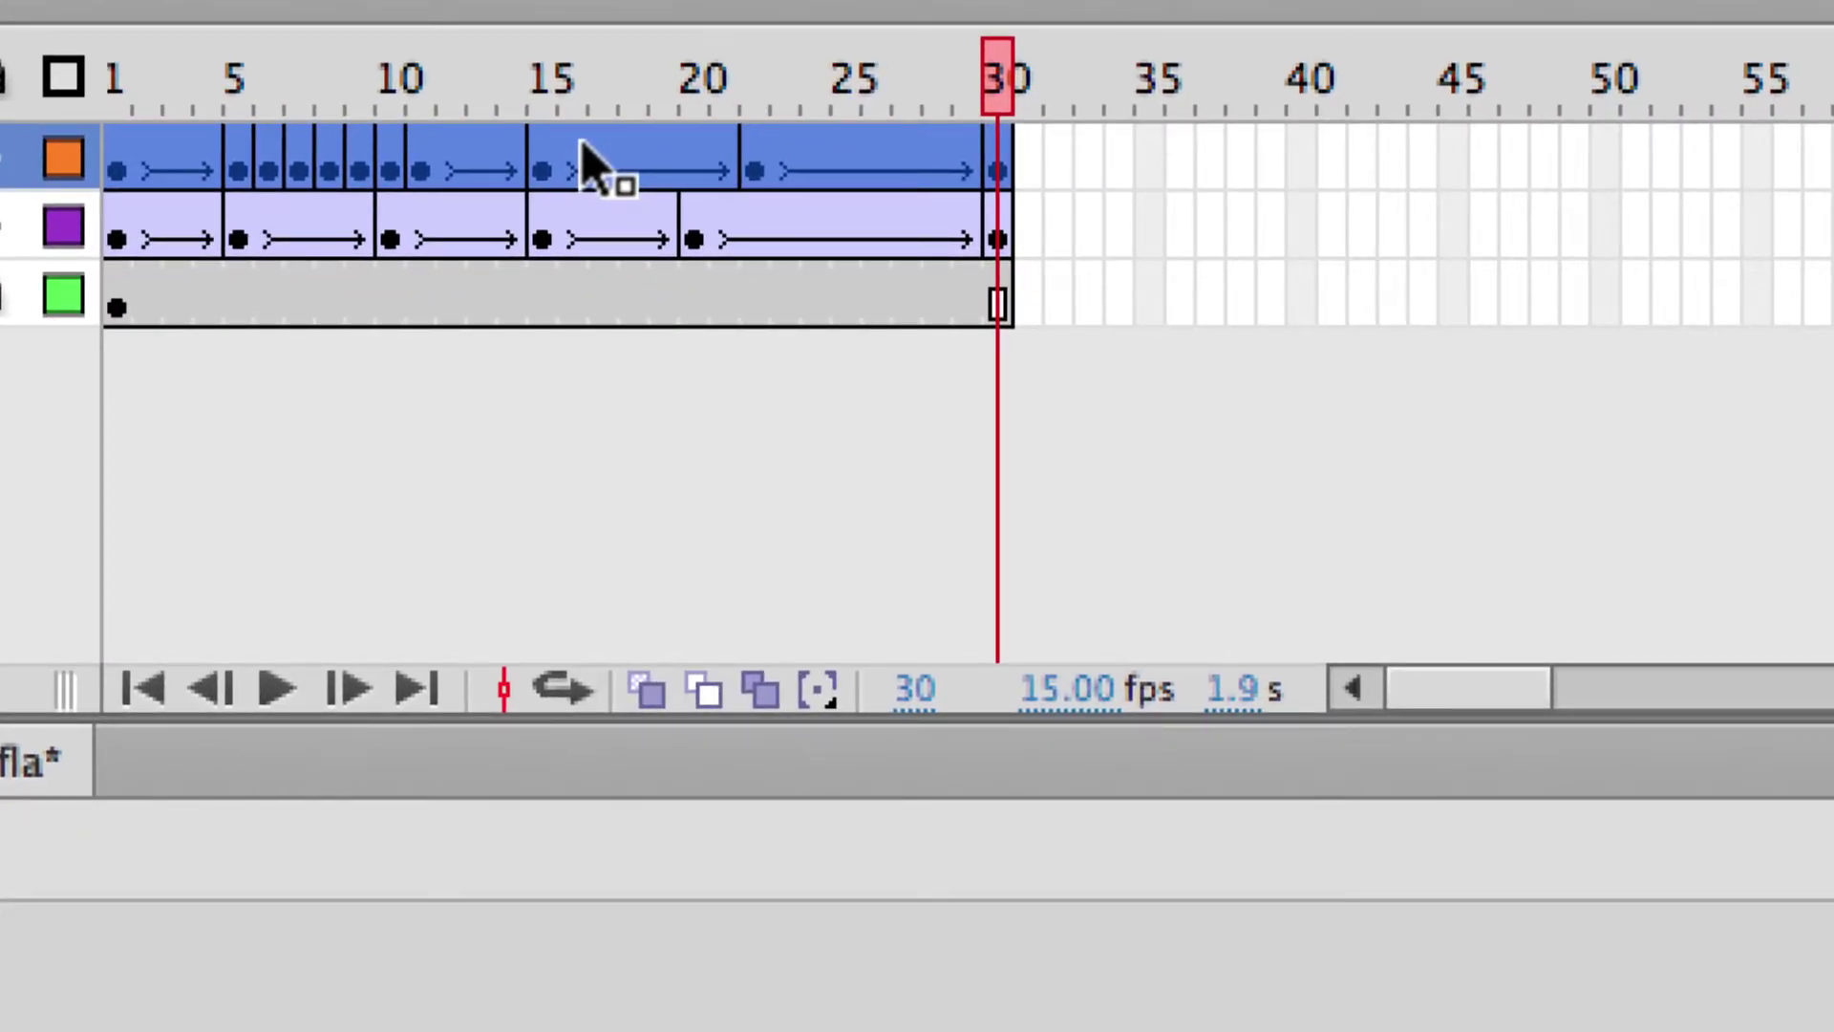
{"action": "left_click_drag", "start_coordinate": [603, 150], "coordinate": [107, 15]}
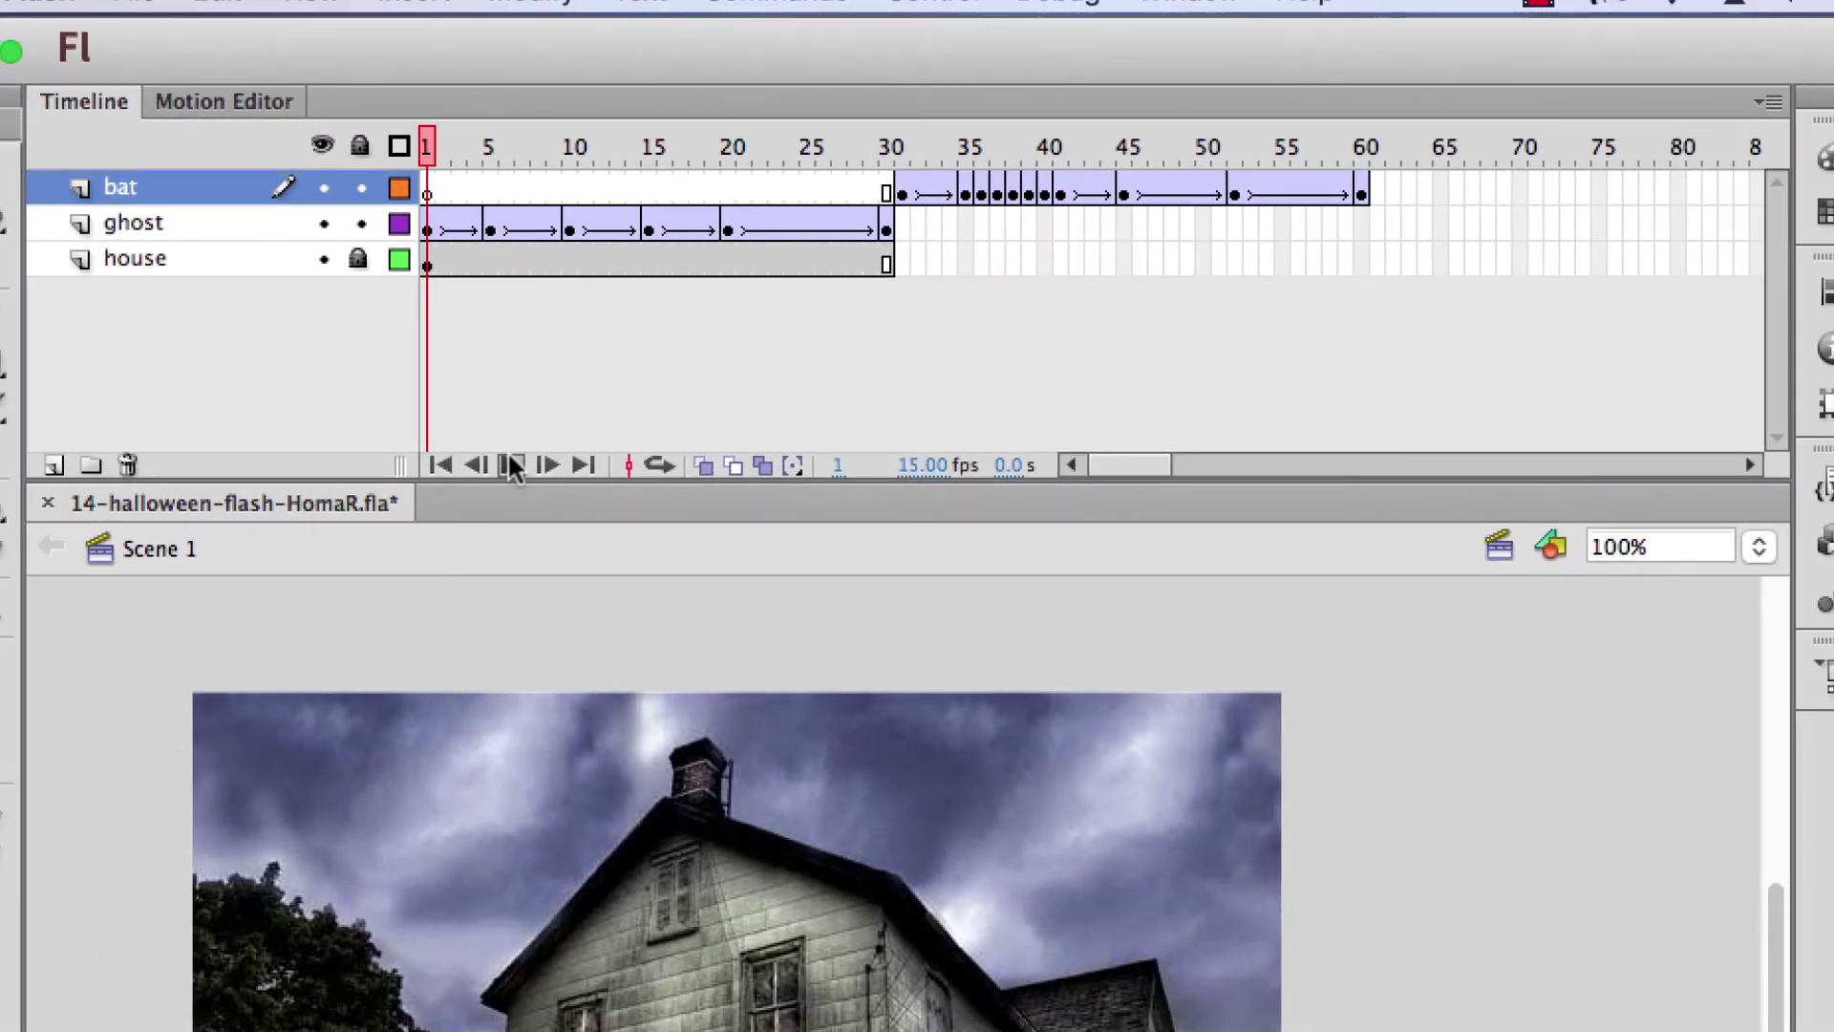
{"action": "left_click", "coordinate": [509, 457]}
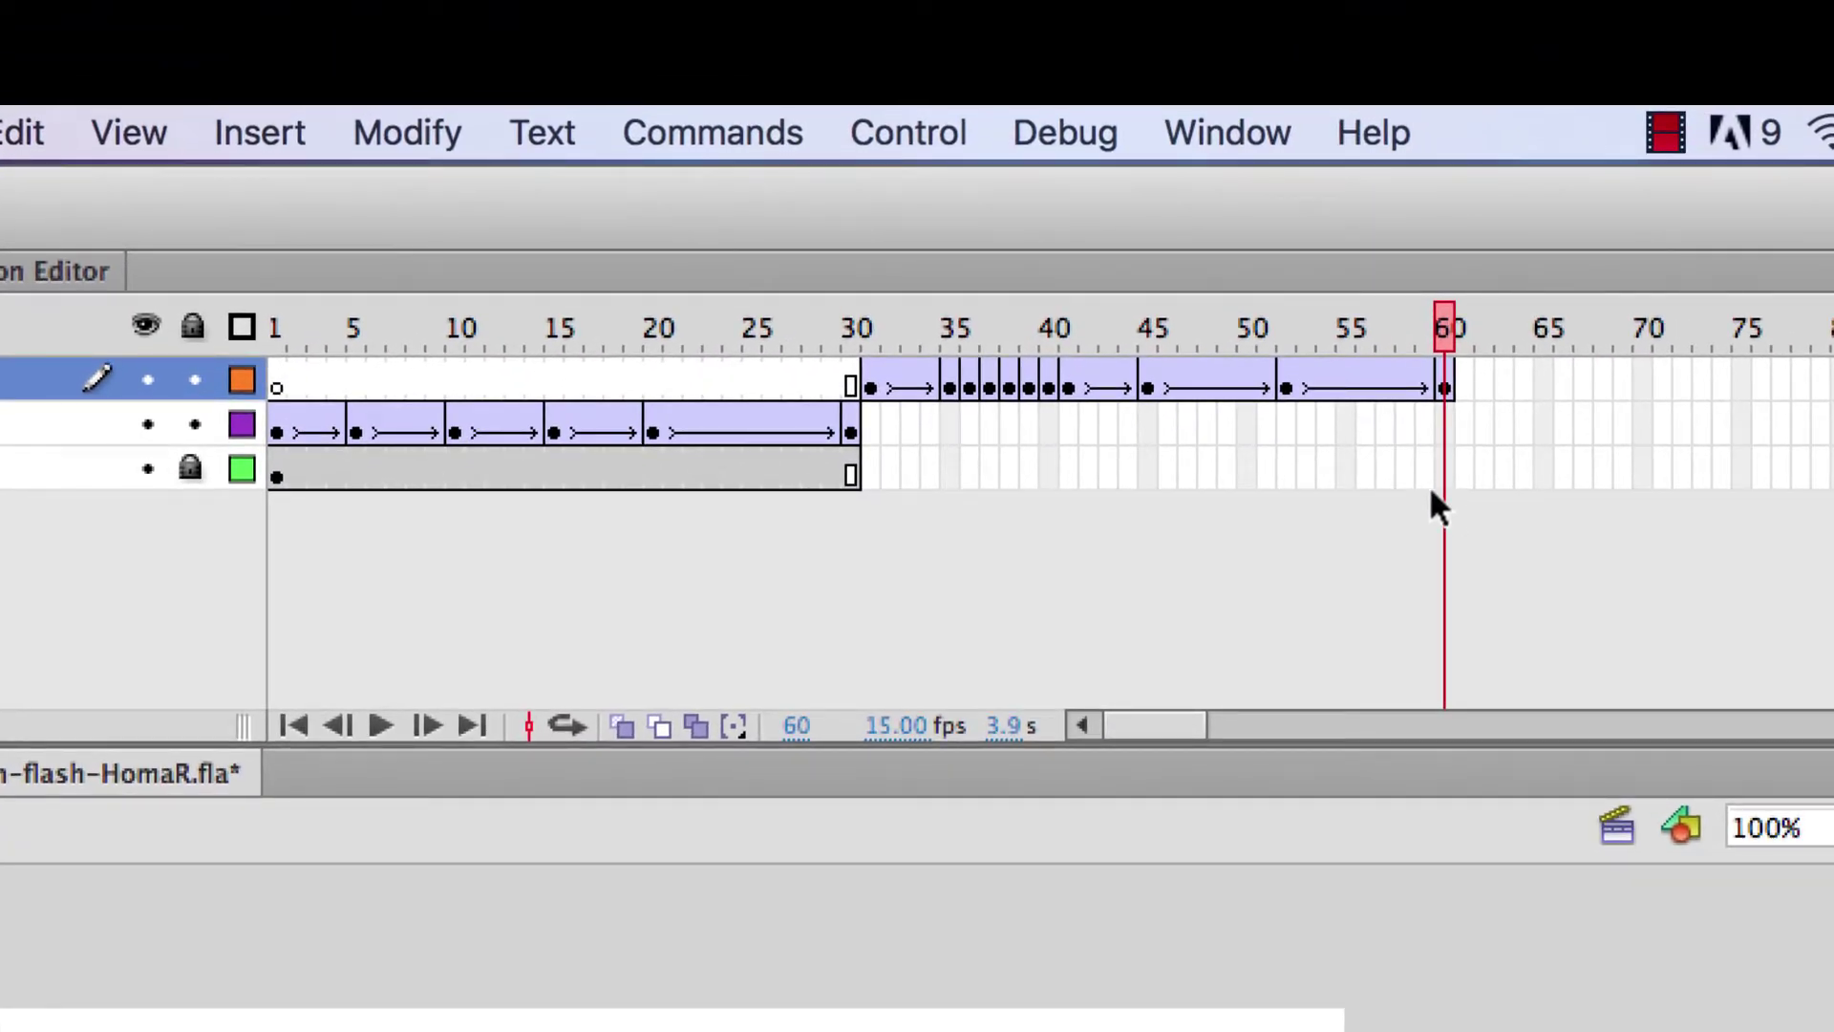
Step: Extend the house layer to frame 60 and return the playhead to frame 1
{"action": "left_click", "coordinate": [1447, 468]}
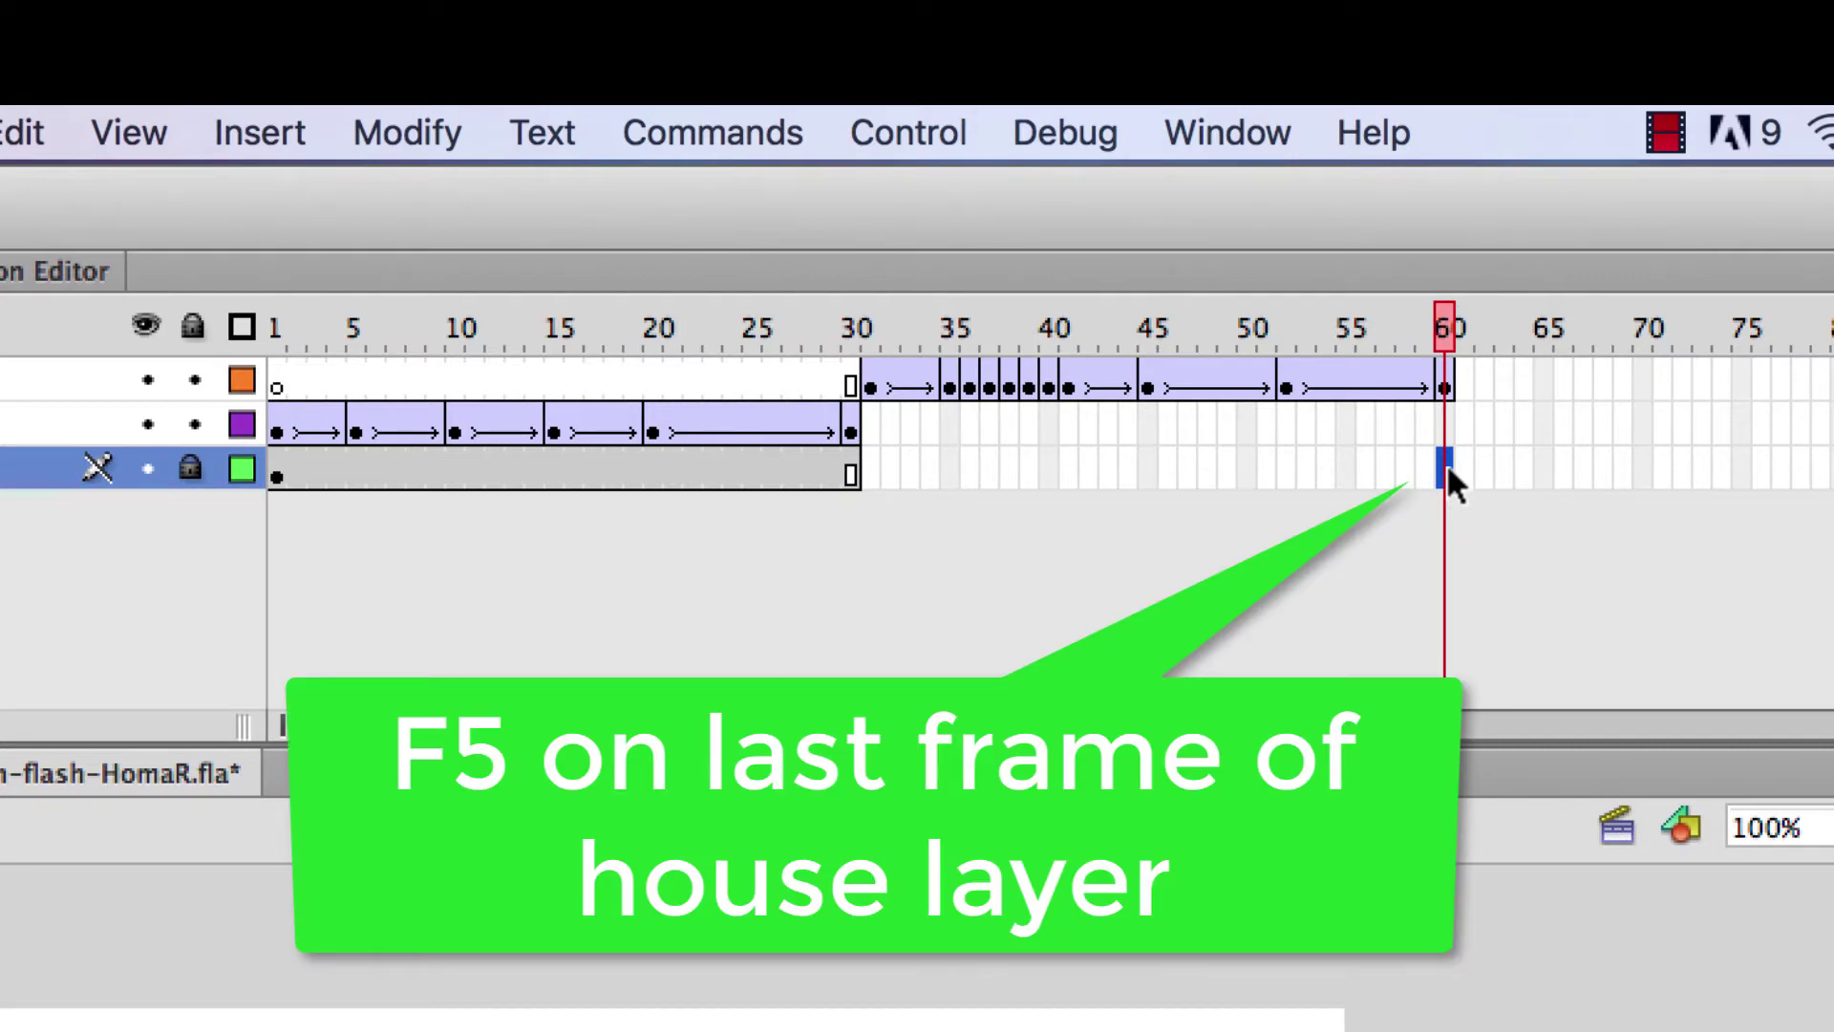
{"action": "key", "text": "F5"}
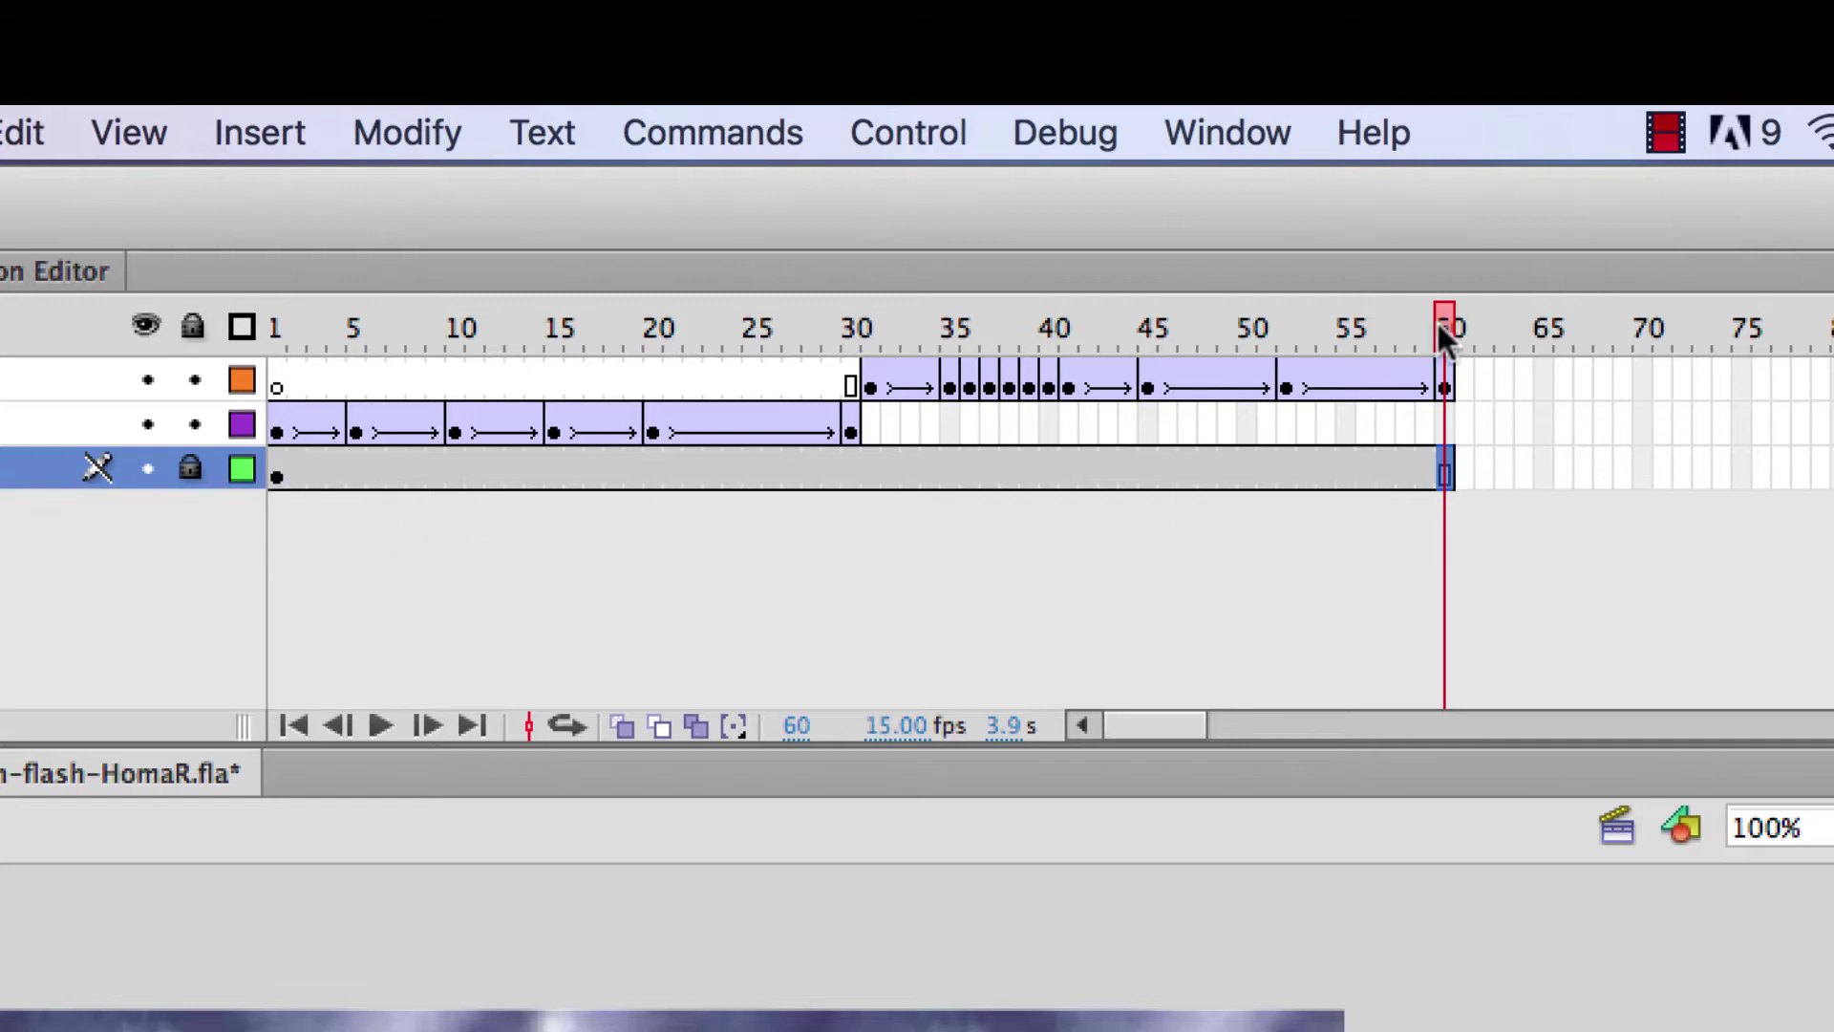
{"action": "left_click_drag", "start_coordinate": [1441, 329], "coordinate": [272, 267]}
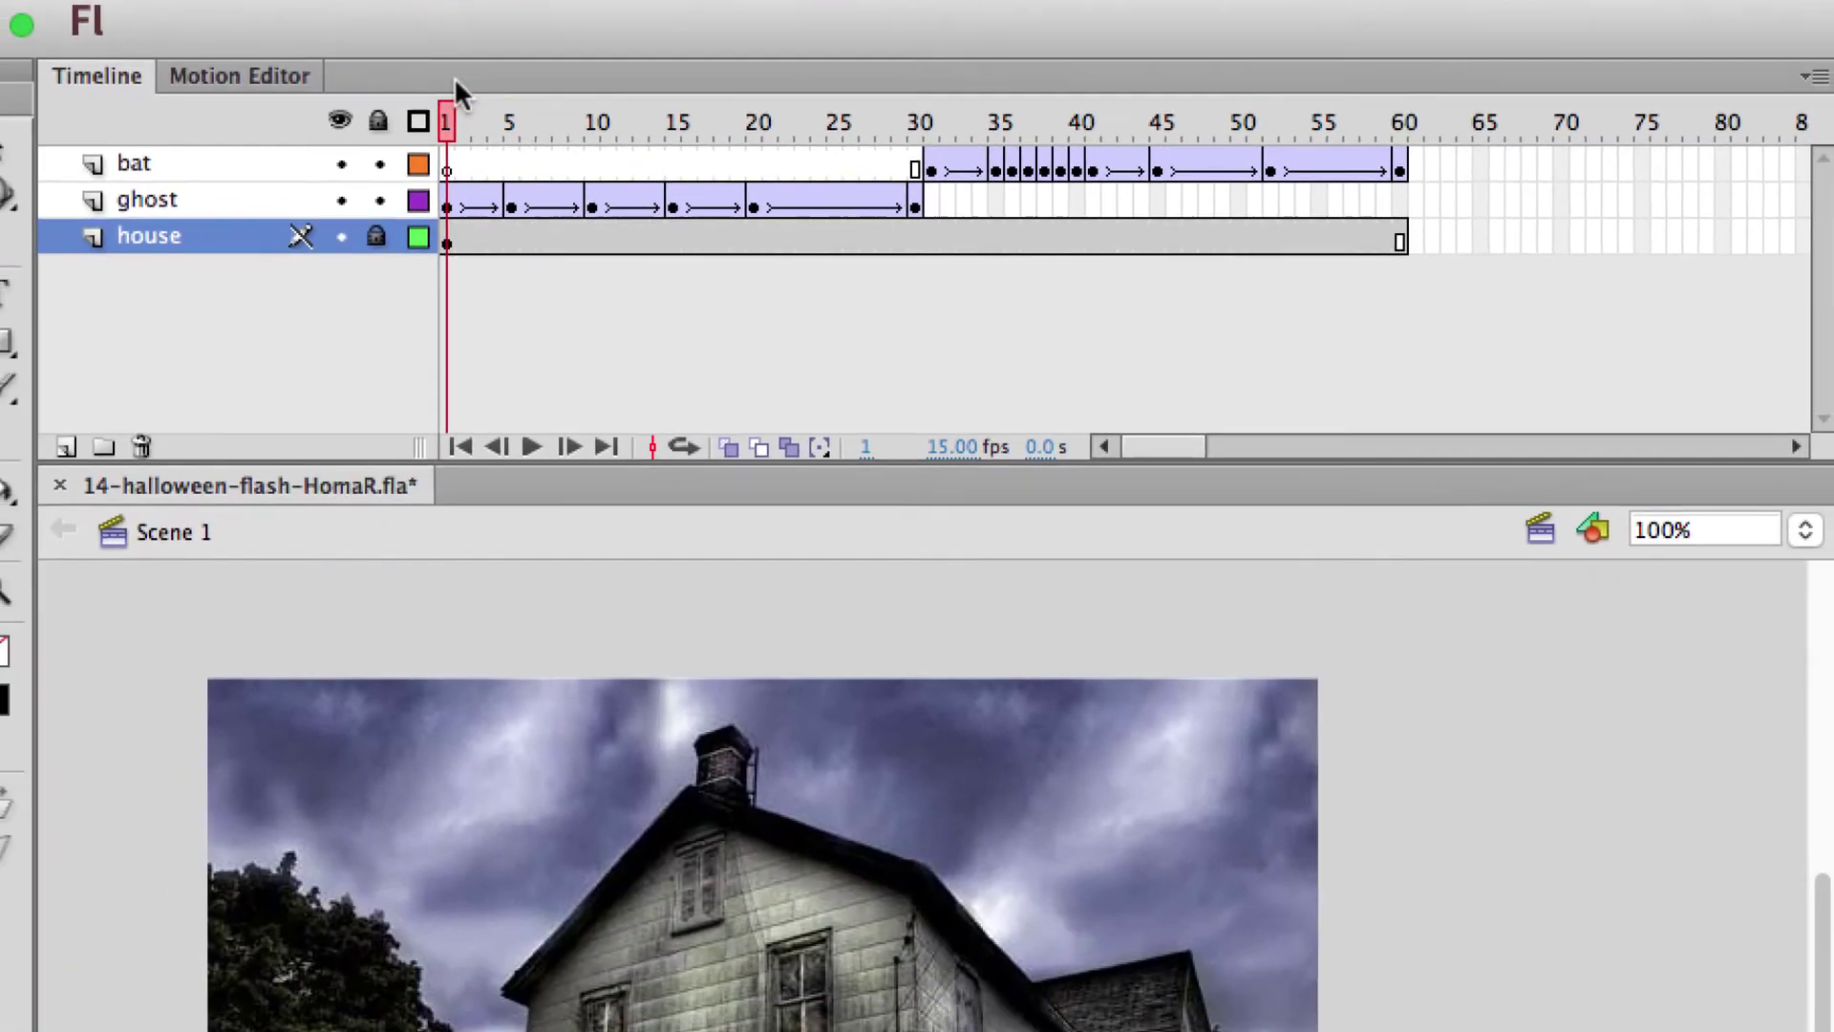
{"action": "left_click_drag", "start_coordinate": [456, 83], "coordinate": [440, 157]}
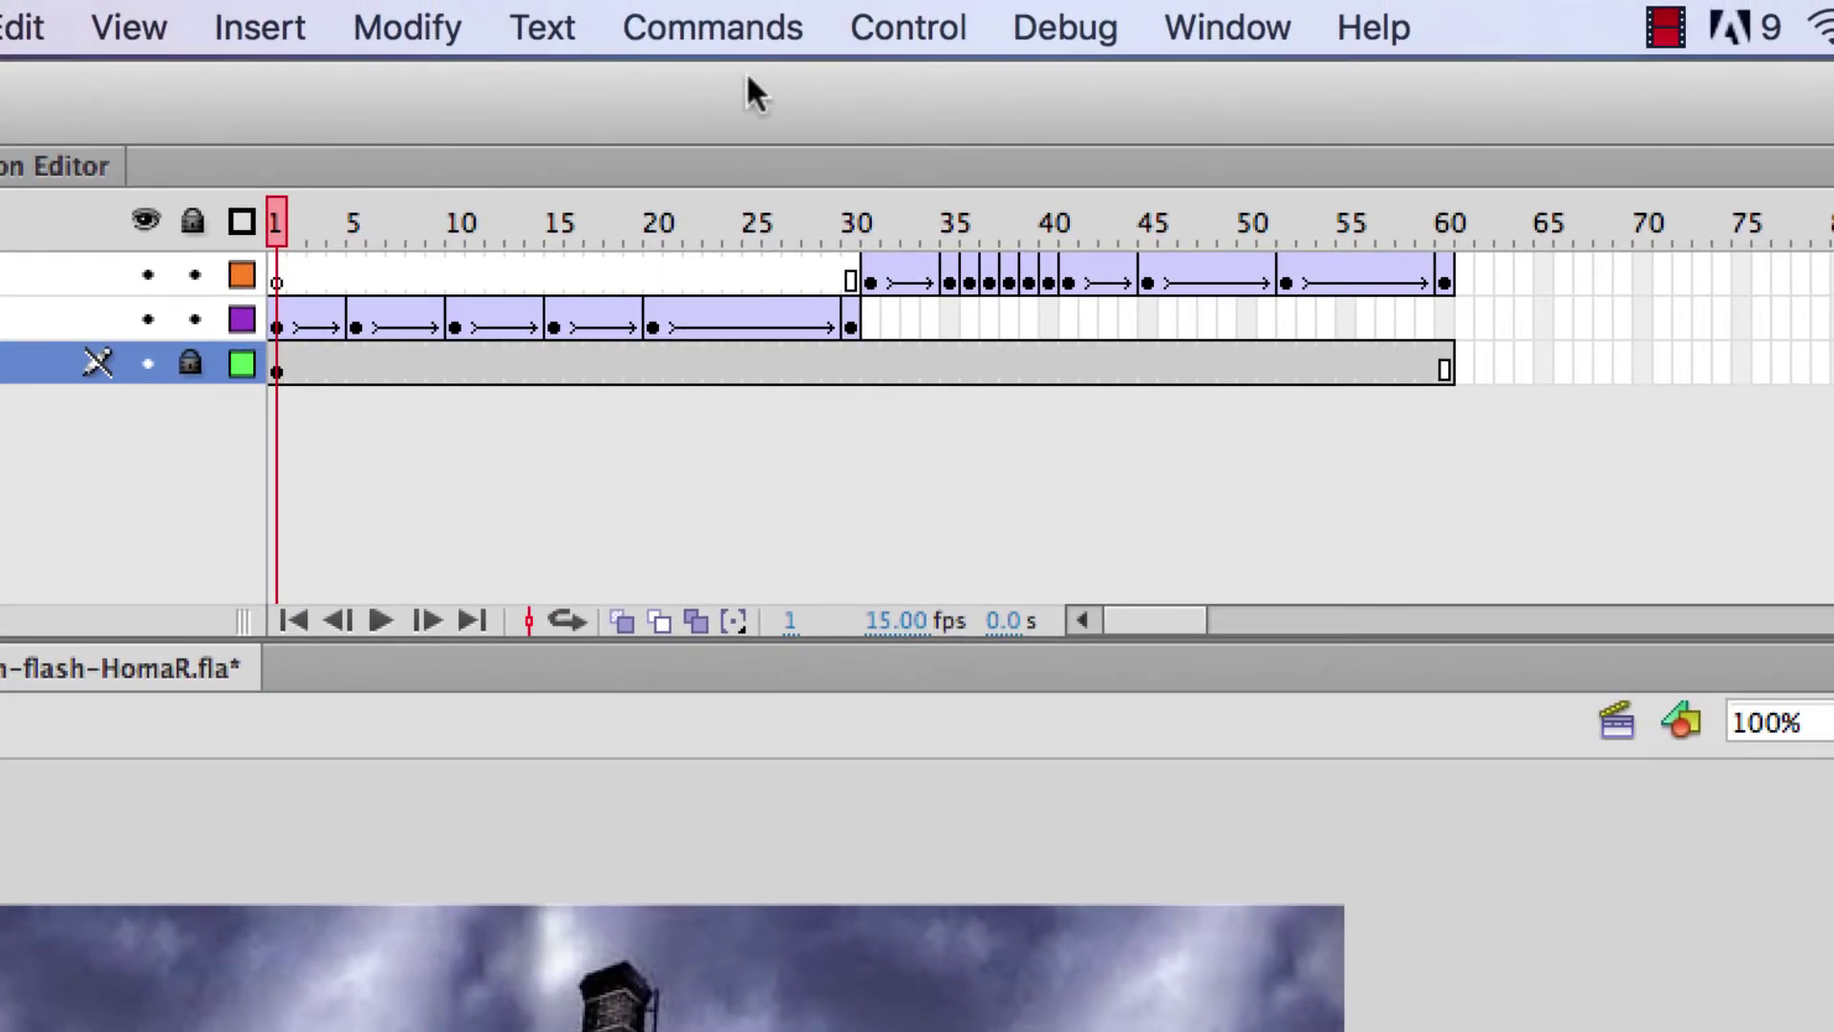
Step: Test the movie to watch the bat fly after the ghost animation, and close the test window
{"action": "left_click", "coordinate": [870, 26]}
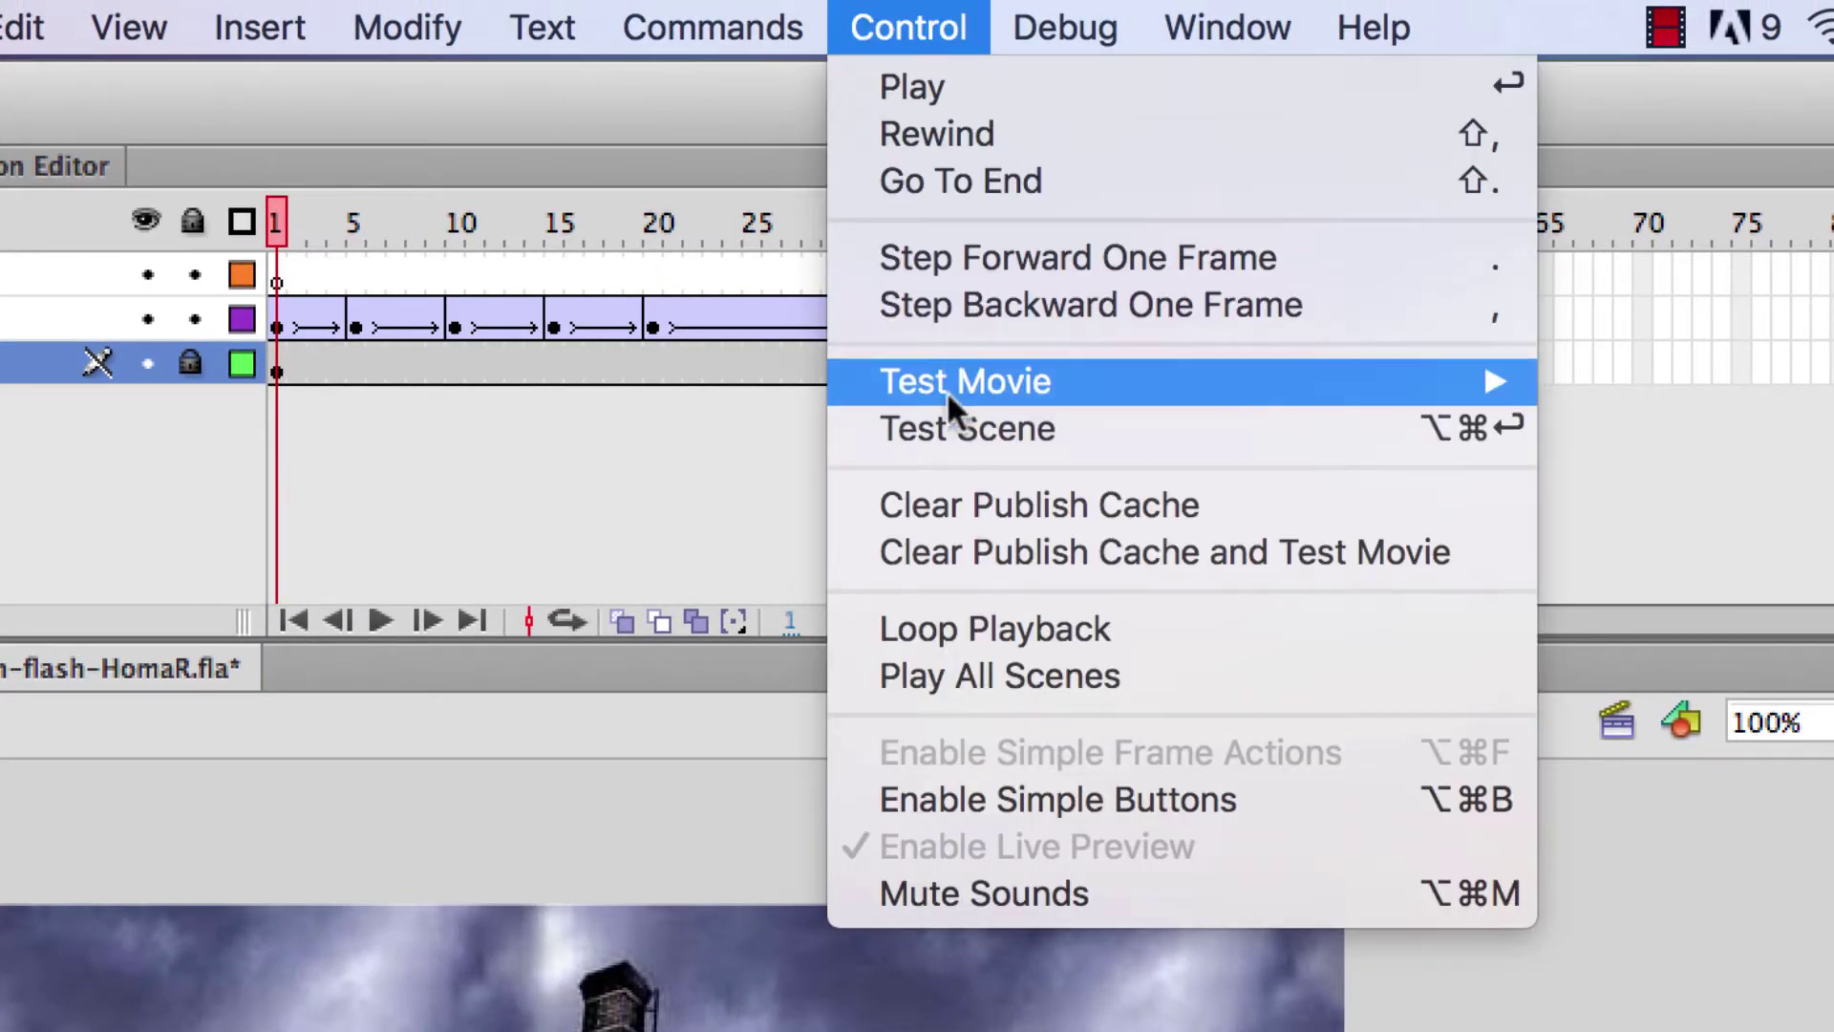
{"action": "mouse_move", "coordinate": [947, 386]}
{"action": "left_click", "coordinate": [1650, 642]}
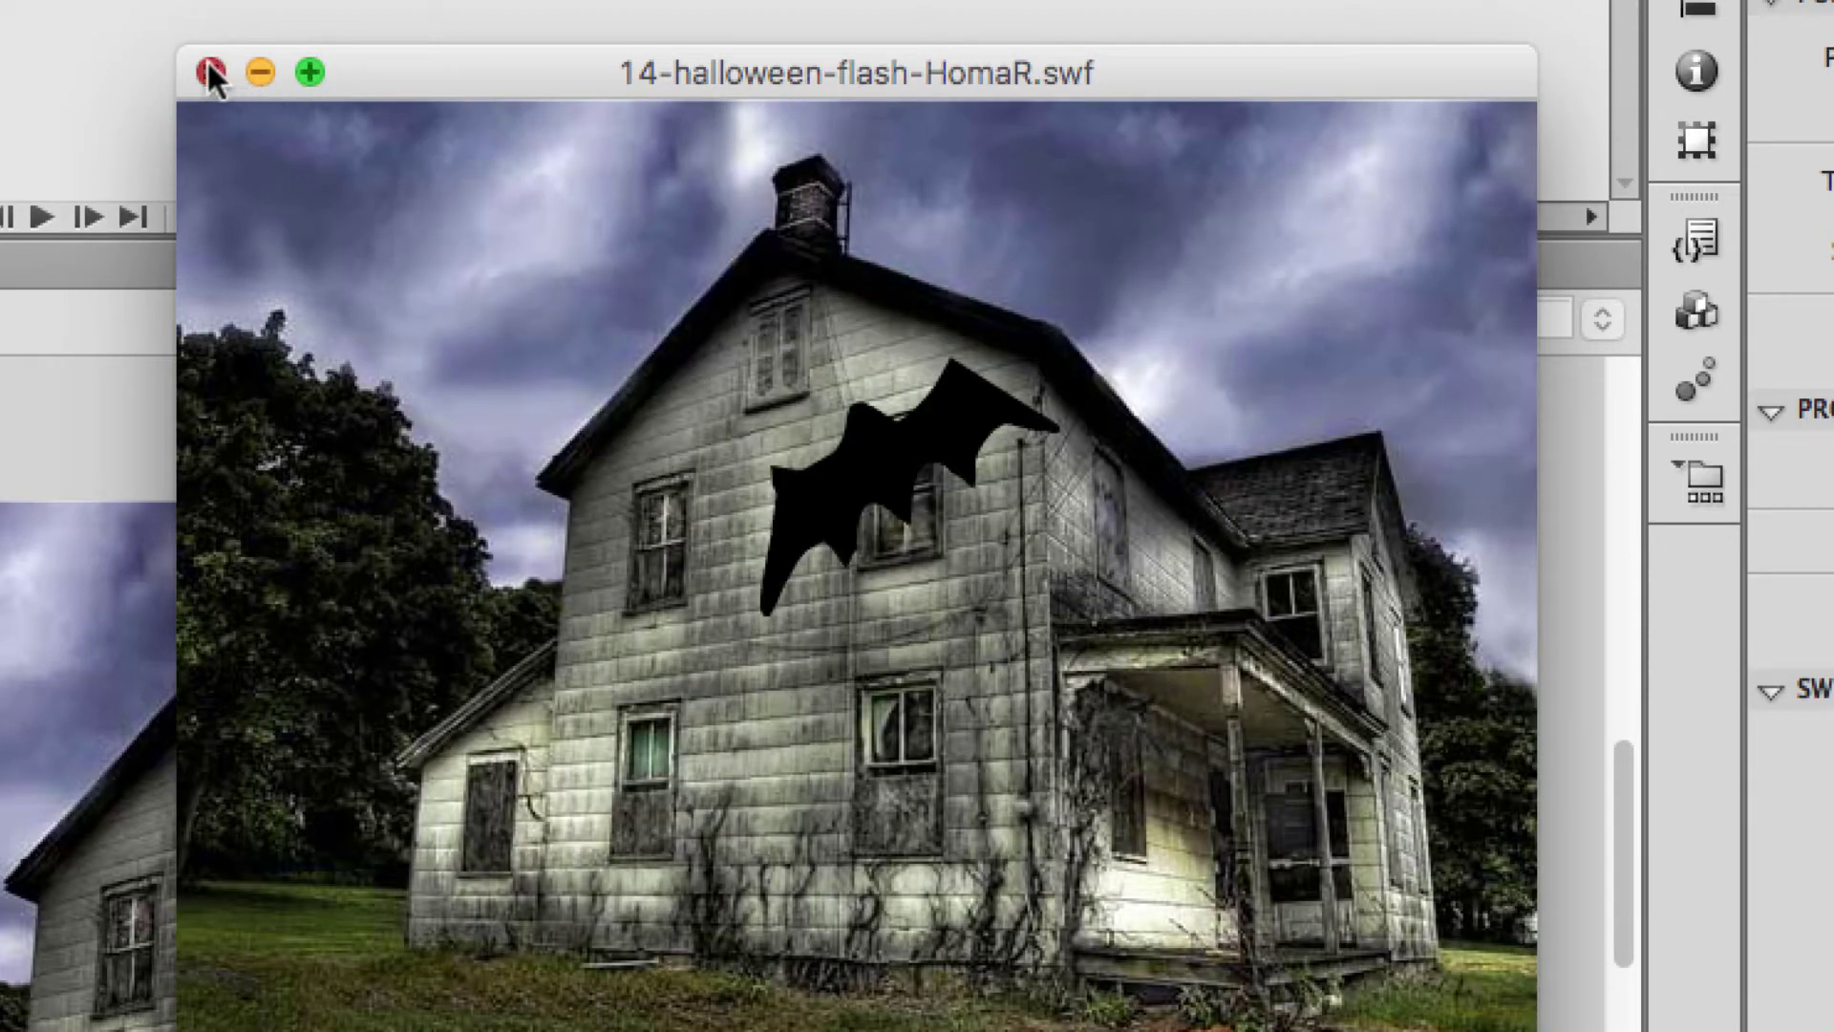
{"action": "left_click", "coordinate": [210, 71]}
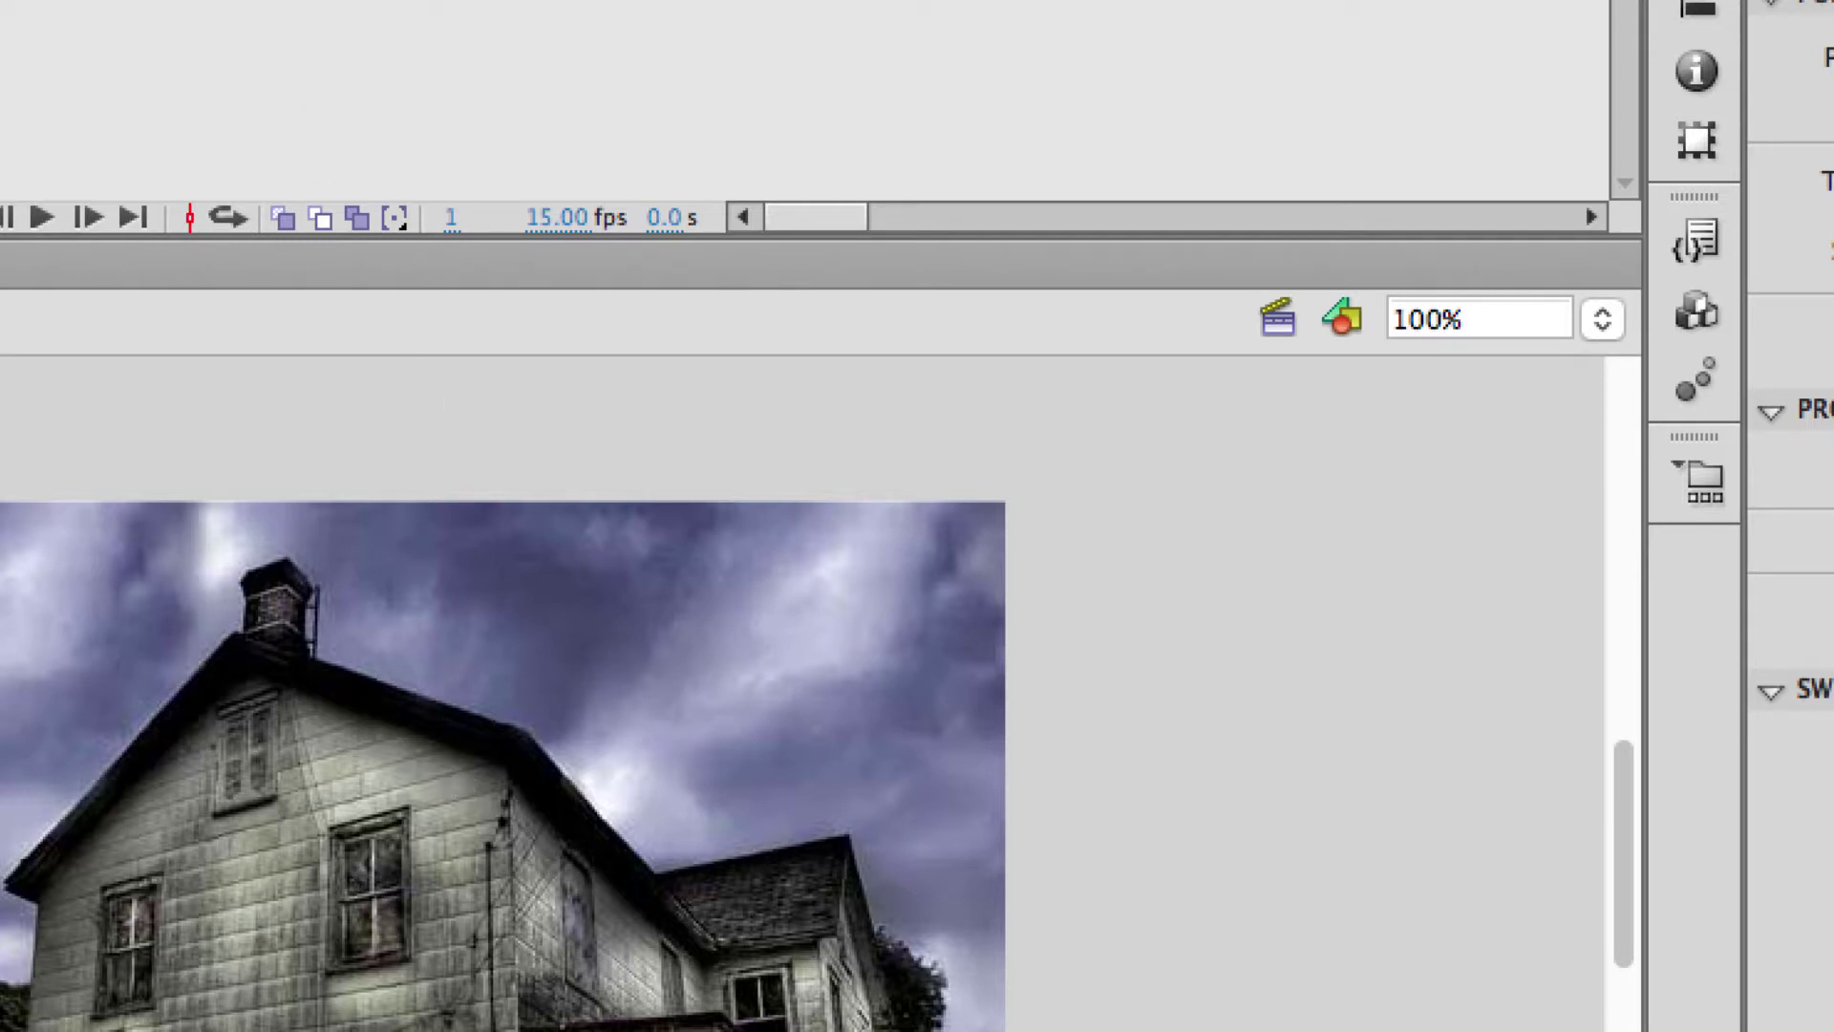
Step: Scrub the timeline through the ghost frames and the following bat frames to review both animations
{"action": "left_click_drag", "start_coordinate": [144, 5], "coordinate": [948, 5]}
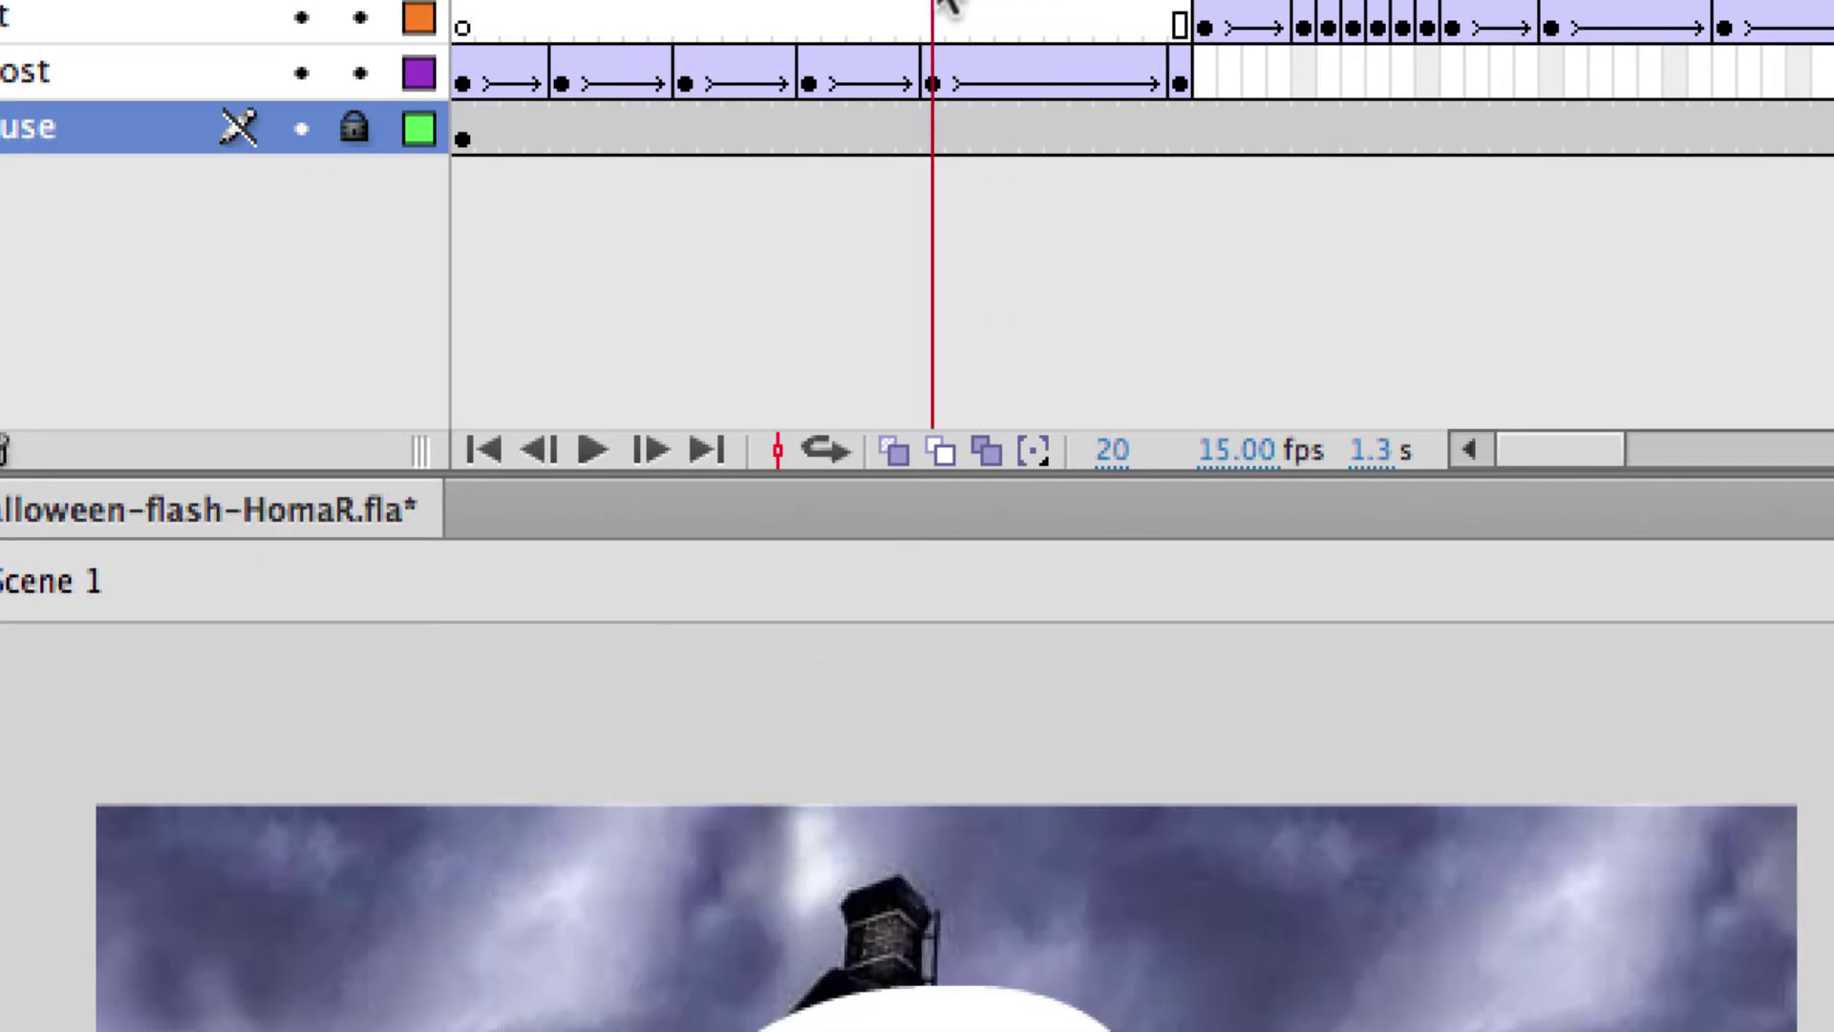
{"action": "left_click", "coordinate": [933, 84]}
{"action": "left_click", "coordinate": [1179, 82]}
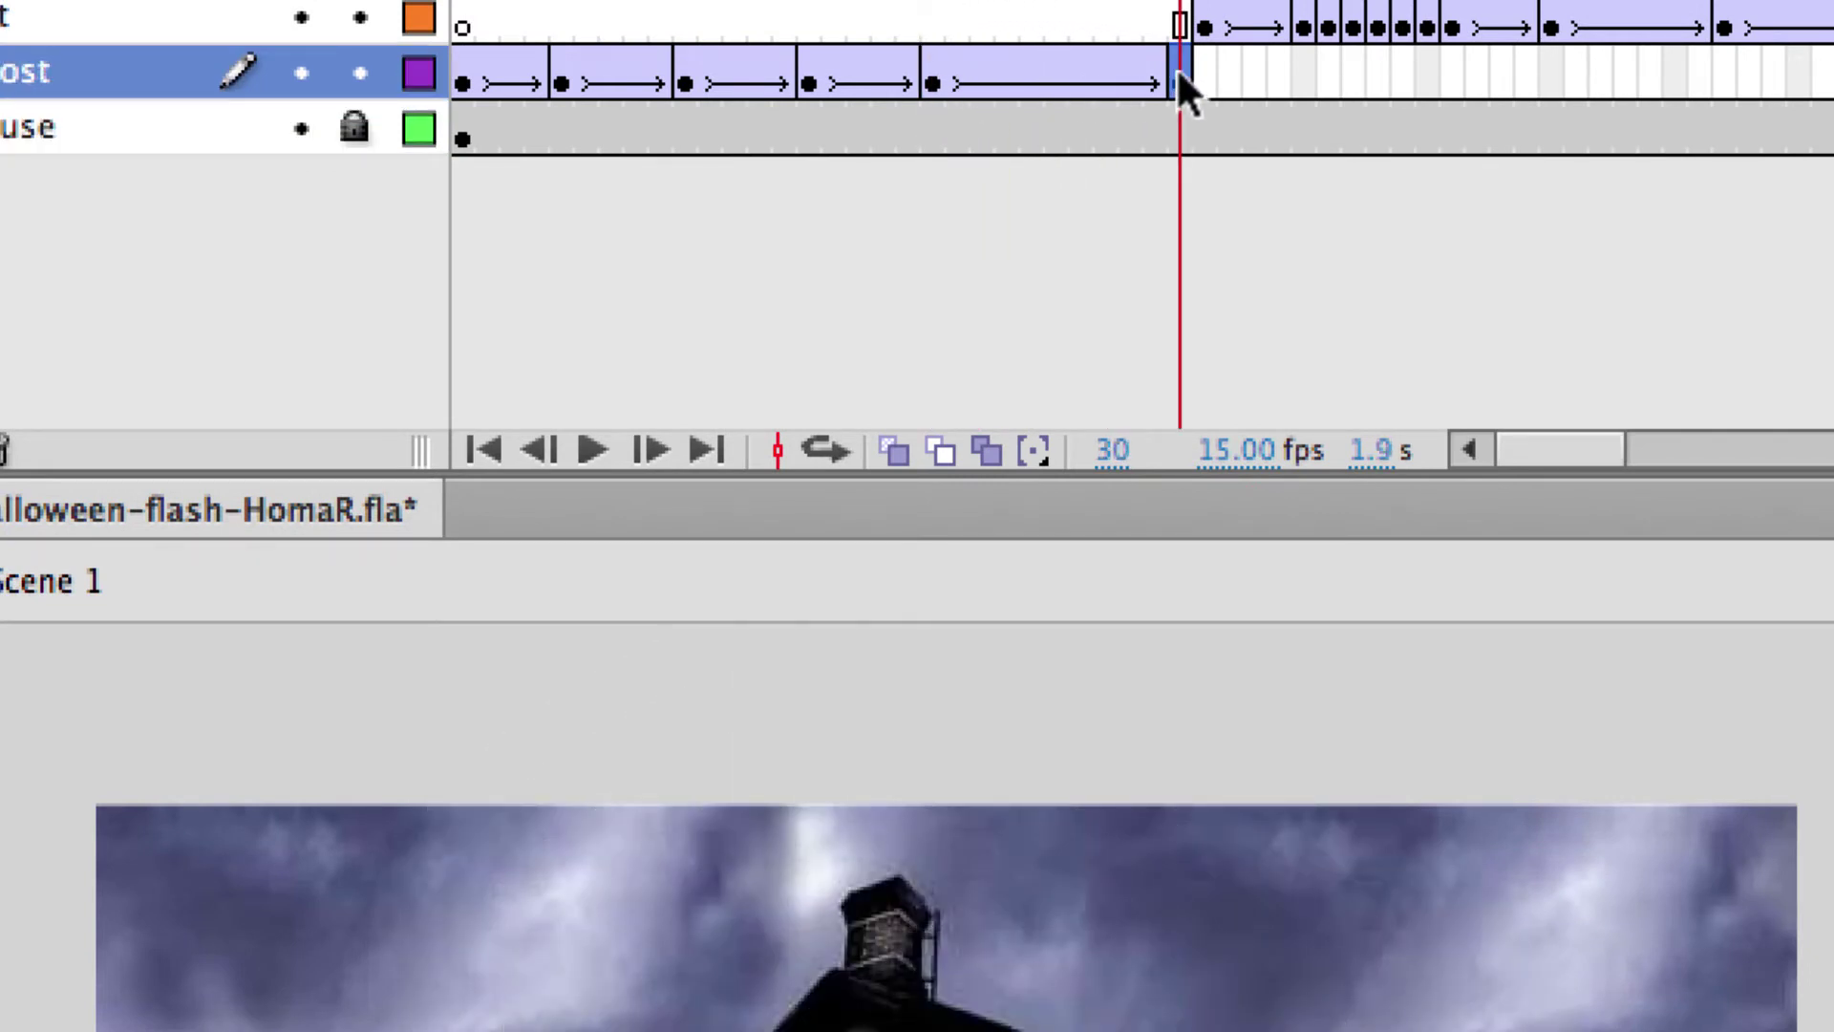
{"action": "left_click_drag", "start_coordinate": [1180, 5], "coordinate": [908, 5]}
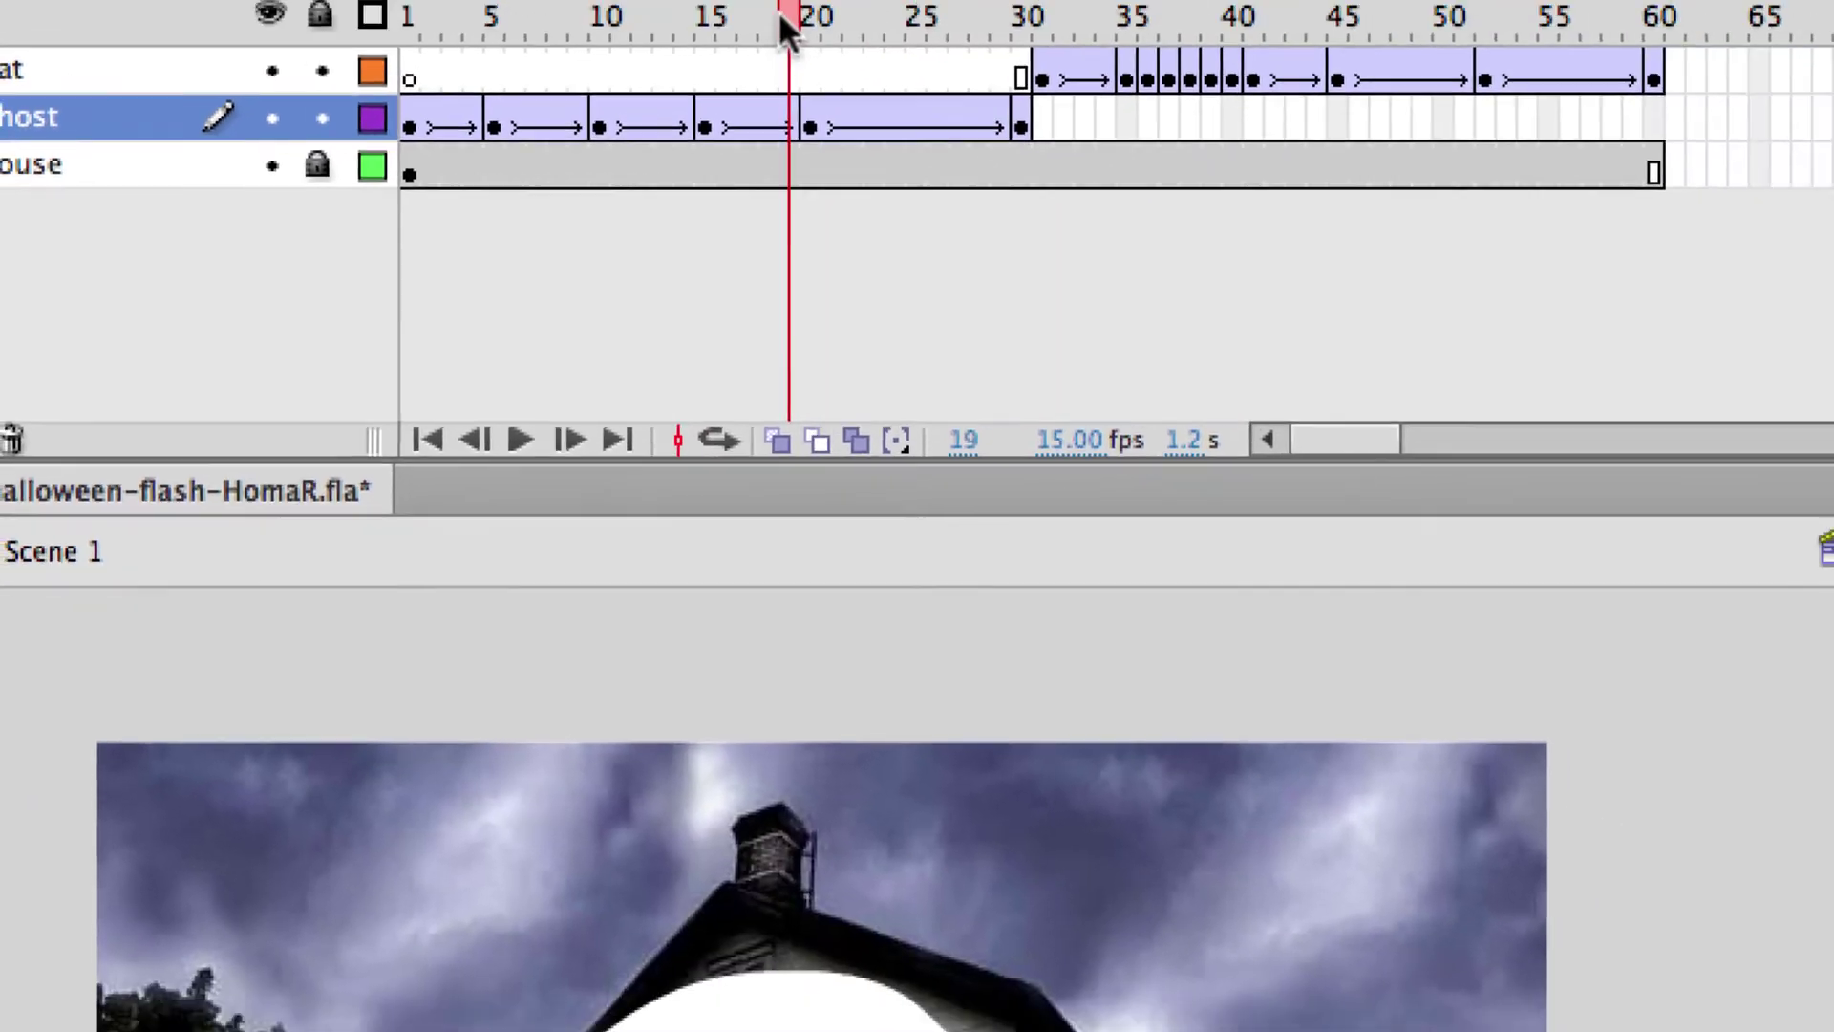
{"action": "left_click_drag", "start_coordinate": [779, 14], "coordinate": [1212, 55]}
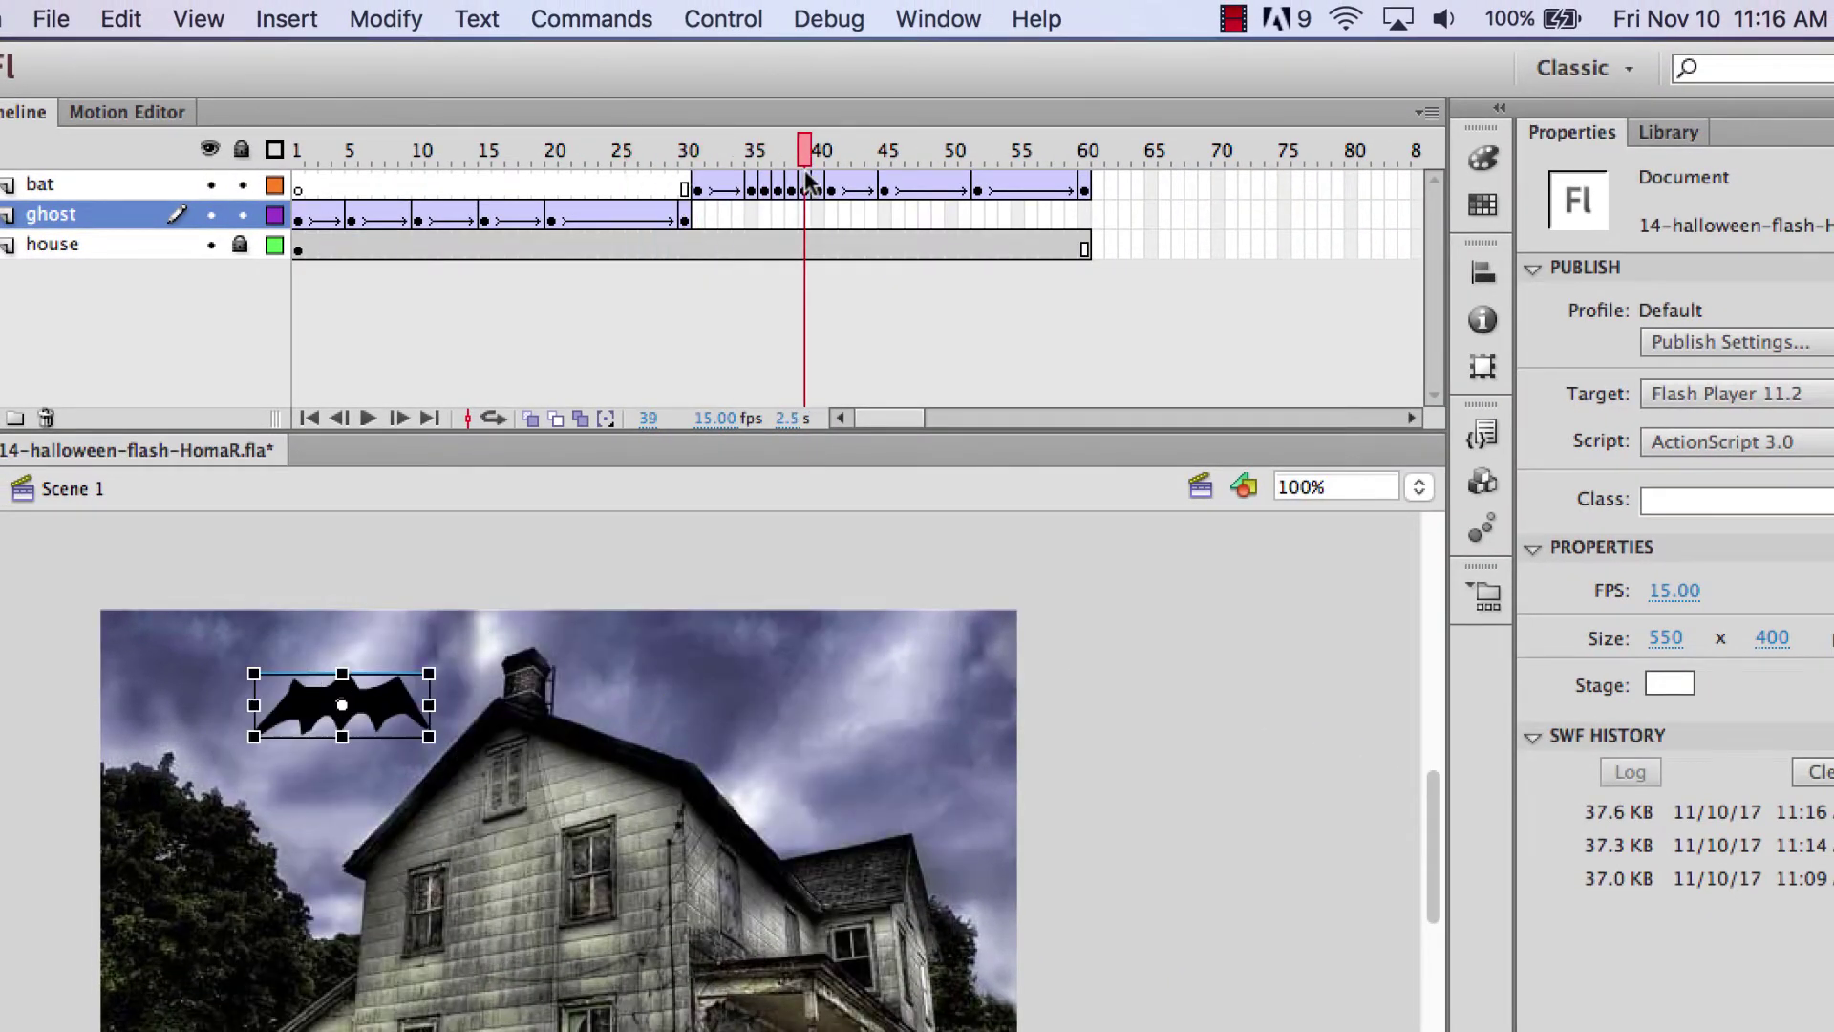
{"action": "left_click_drag", "start_coordinate": [807, 176], "coordinate": [745, 161]}
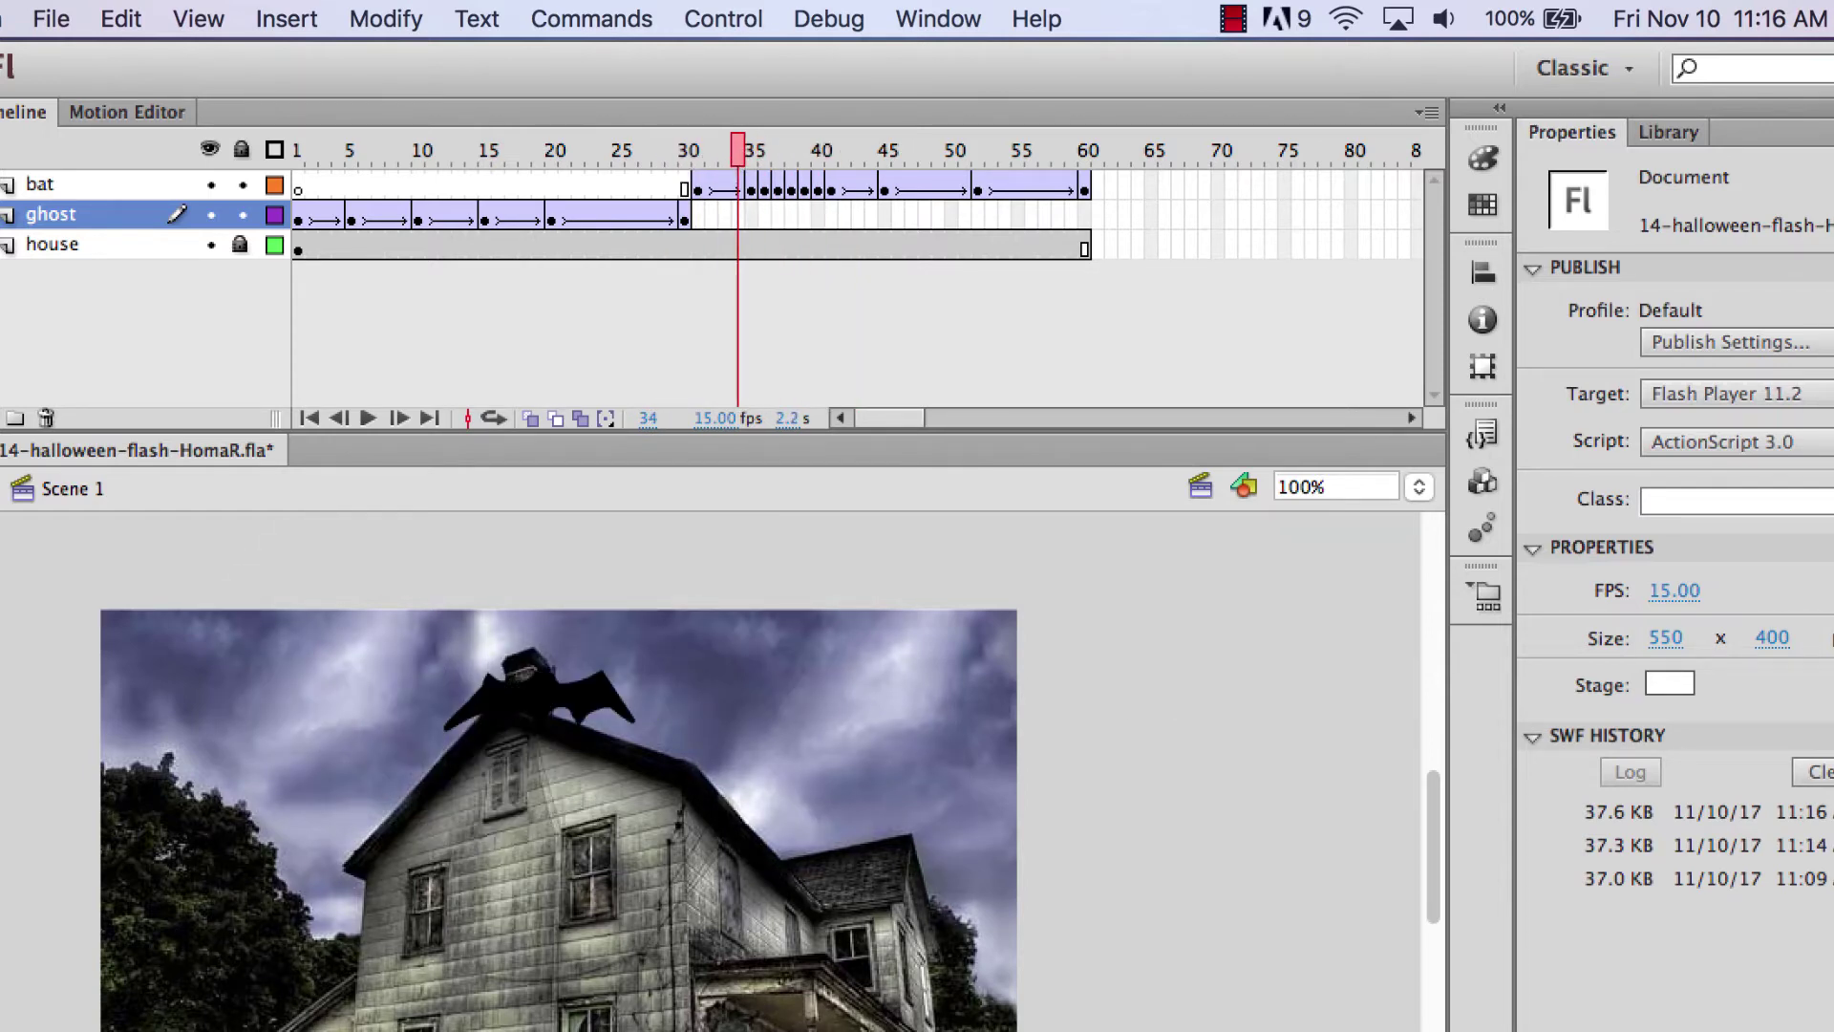
Step: Save the Halloween document and test the movie
{"action": "left_click", "coordinate": [50, 19]}
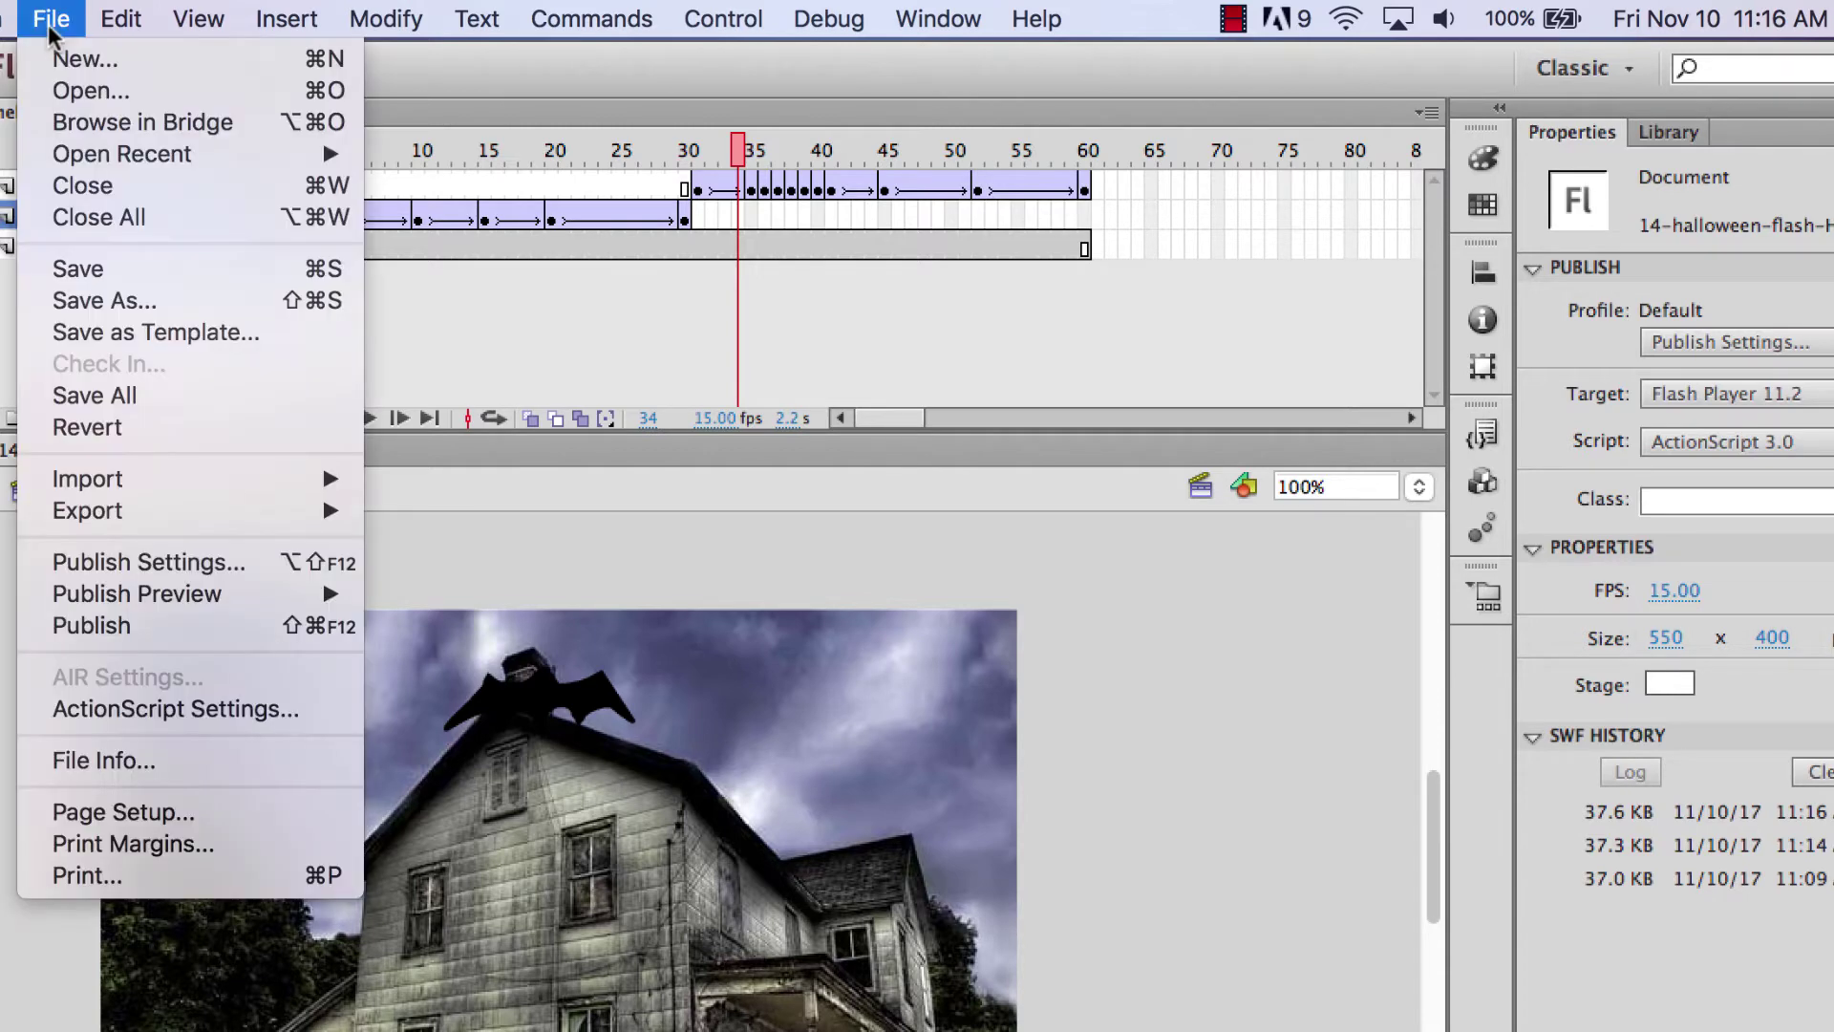
{"action": "left_click", "coordinate": [145, 271]}
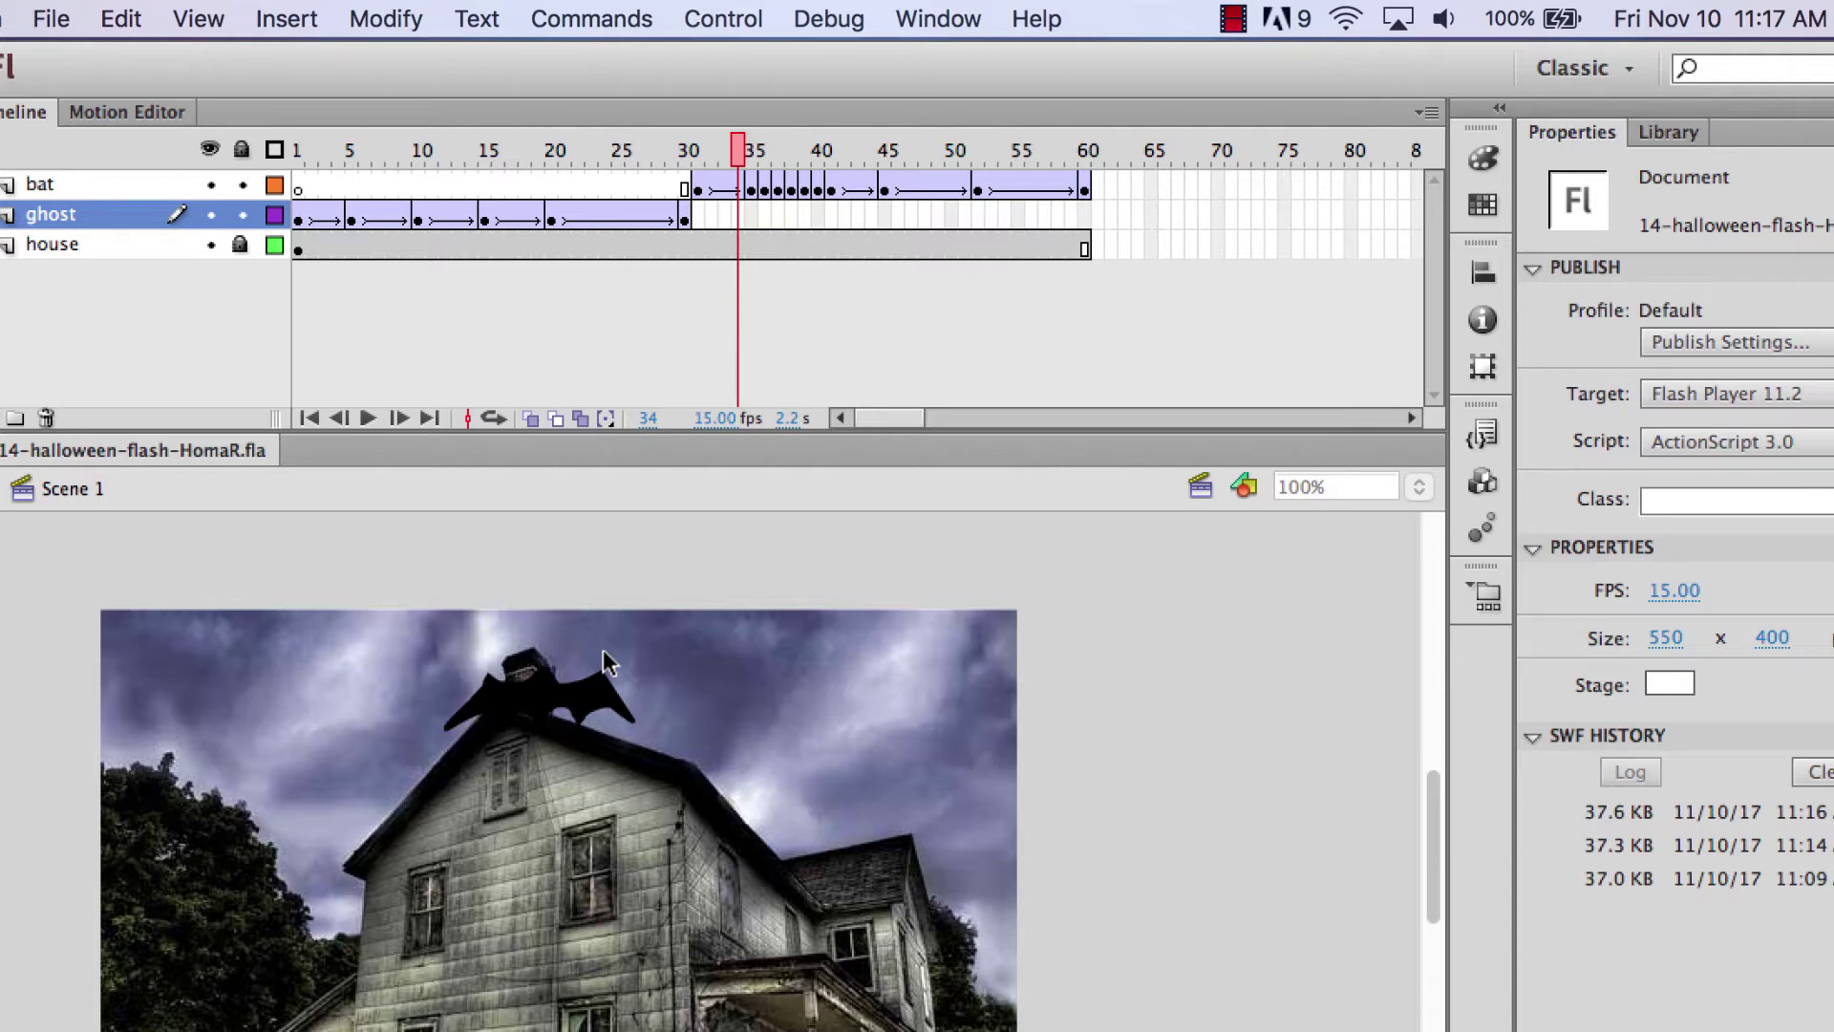
{"action": "key", "text": "super+Return"}
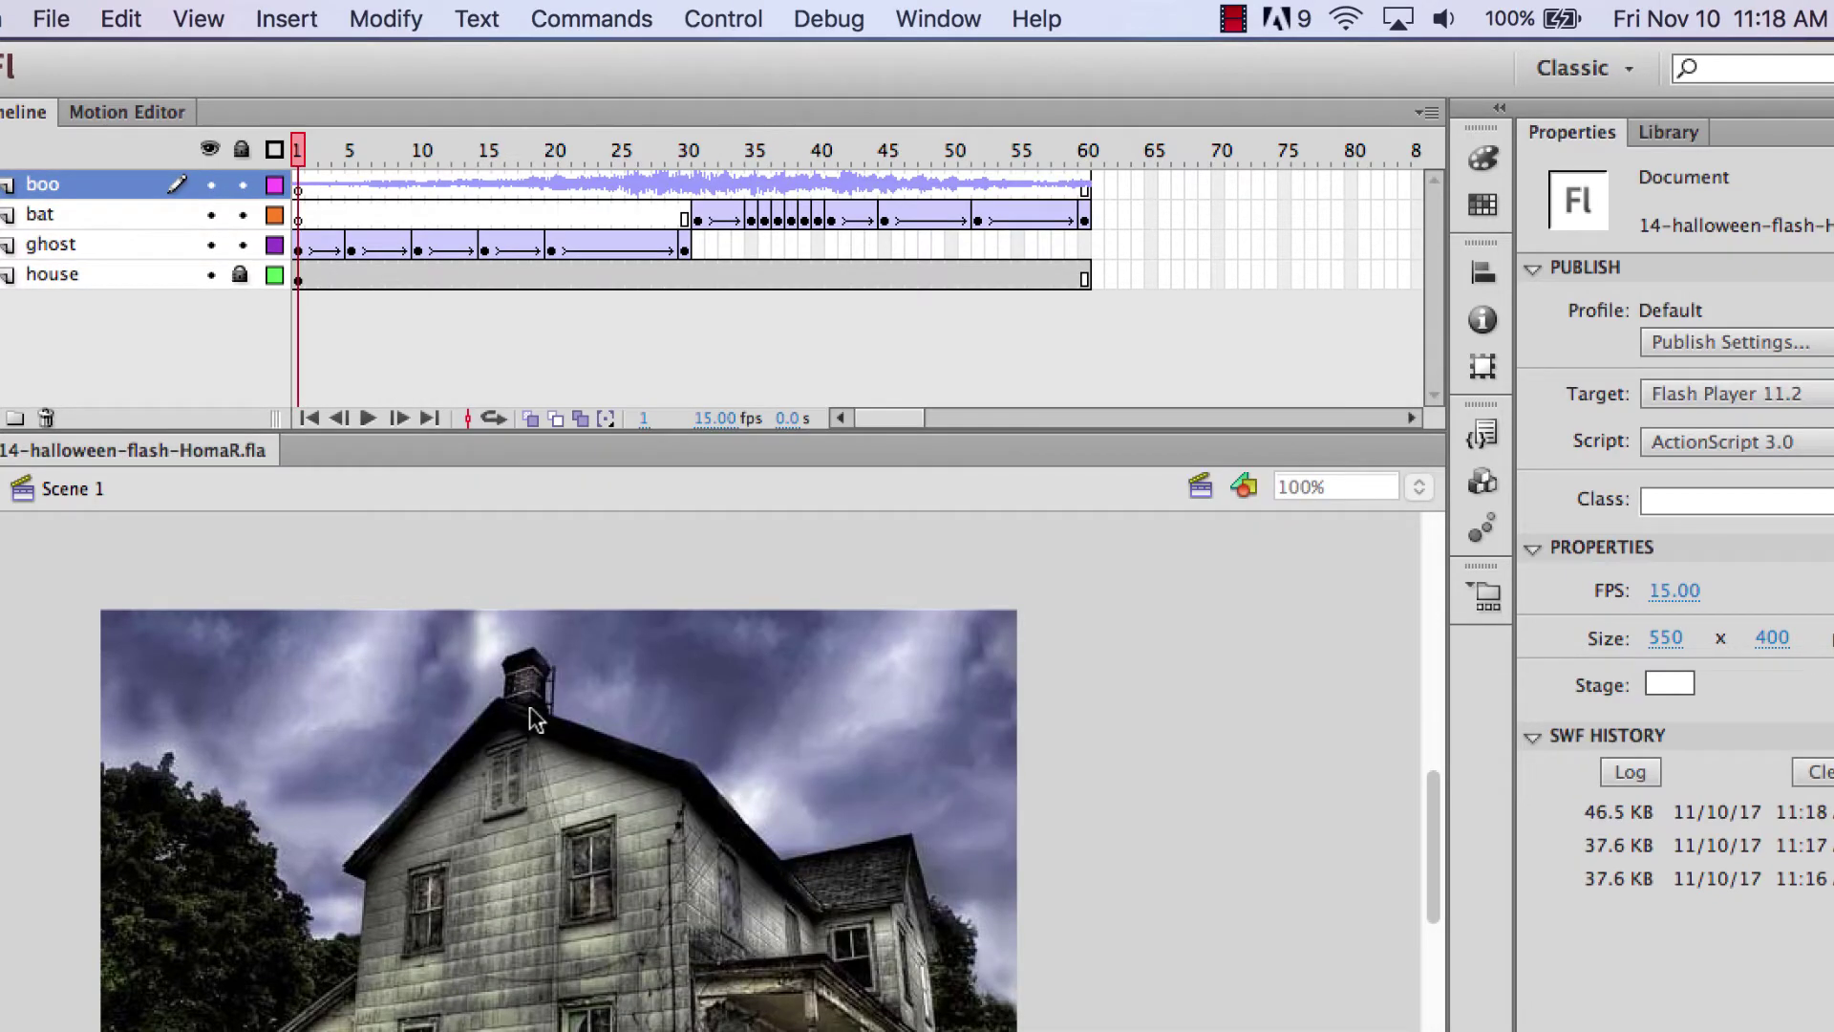
Step: Switch to Finder, compress the Halloween SWF file in the Desktop folder 14-Halloween-C1 into a zip archive, and close the Finder window
{"action": "key", "text": "super+Tab"}
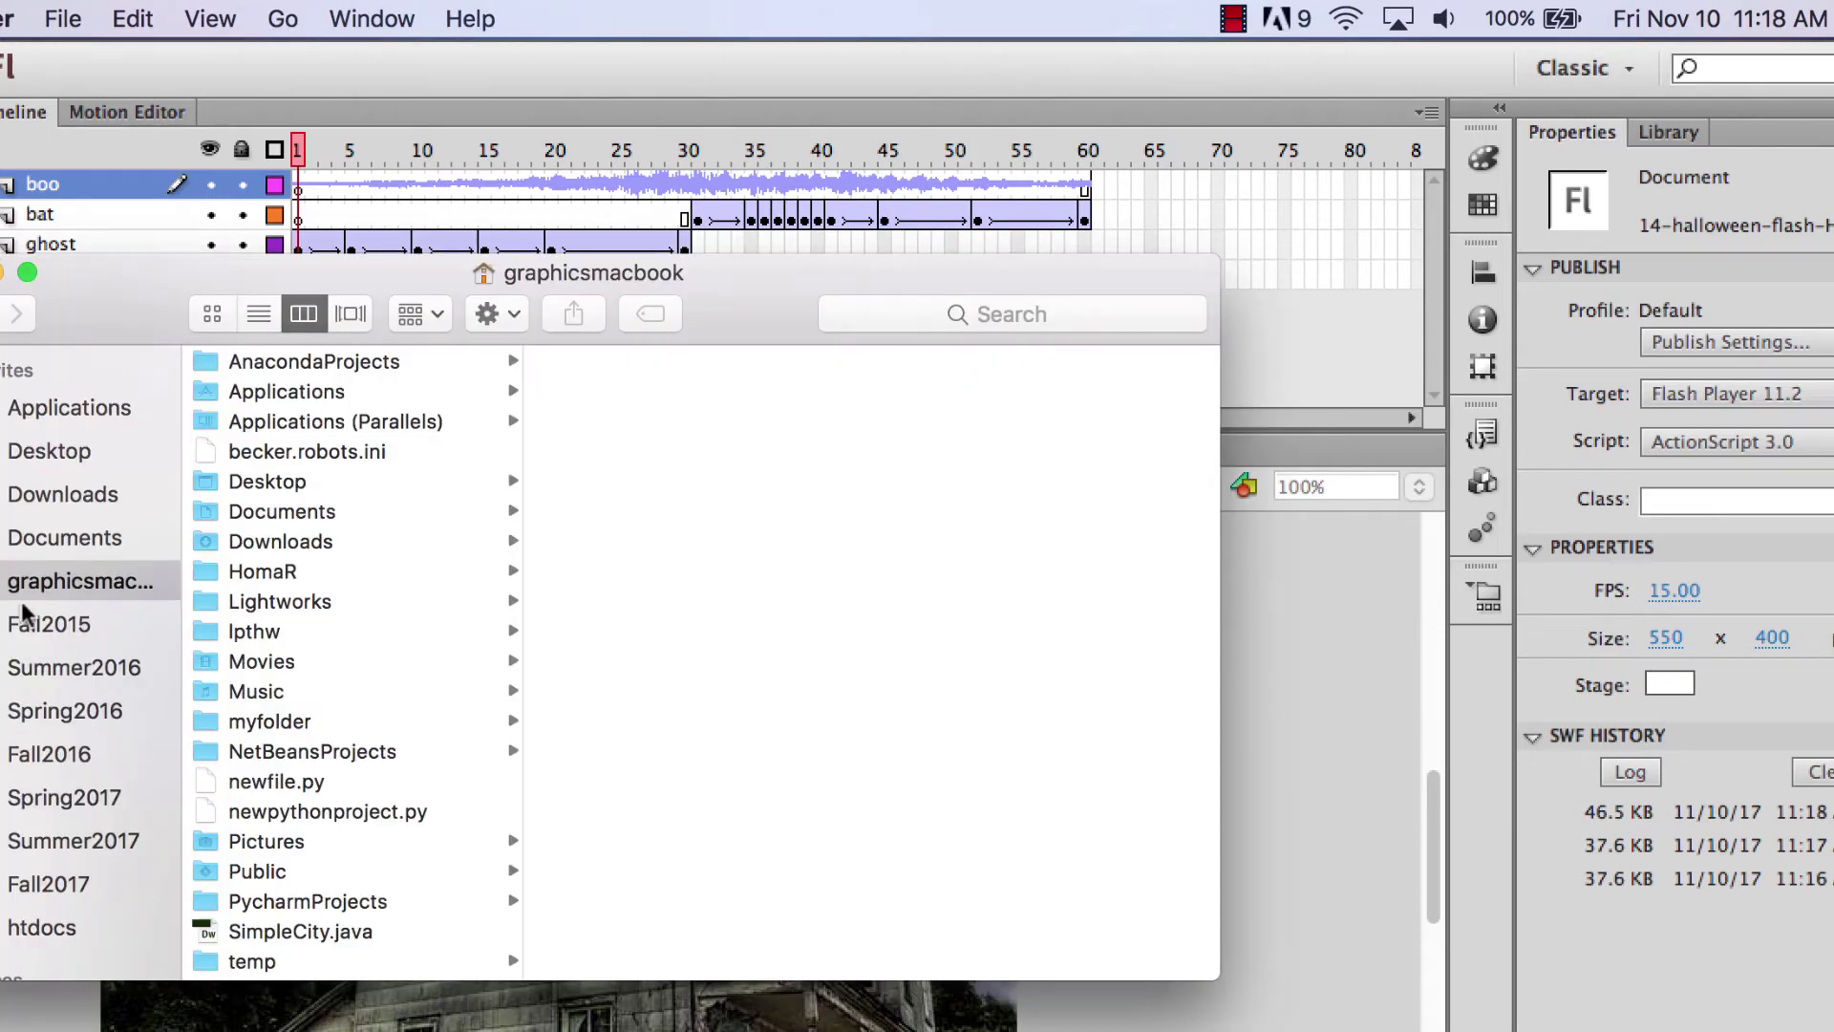
{"action": "left_click", "coordinate": [80, 454]}
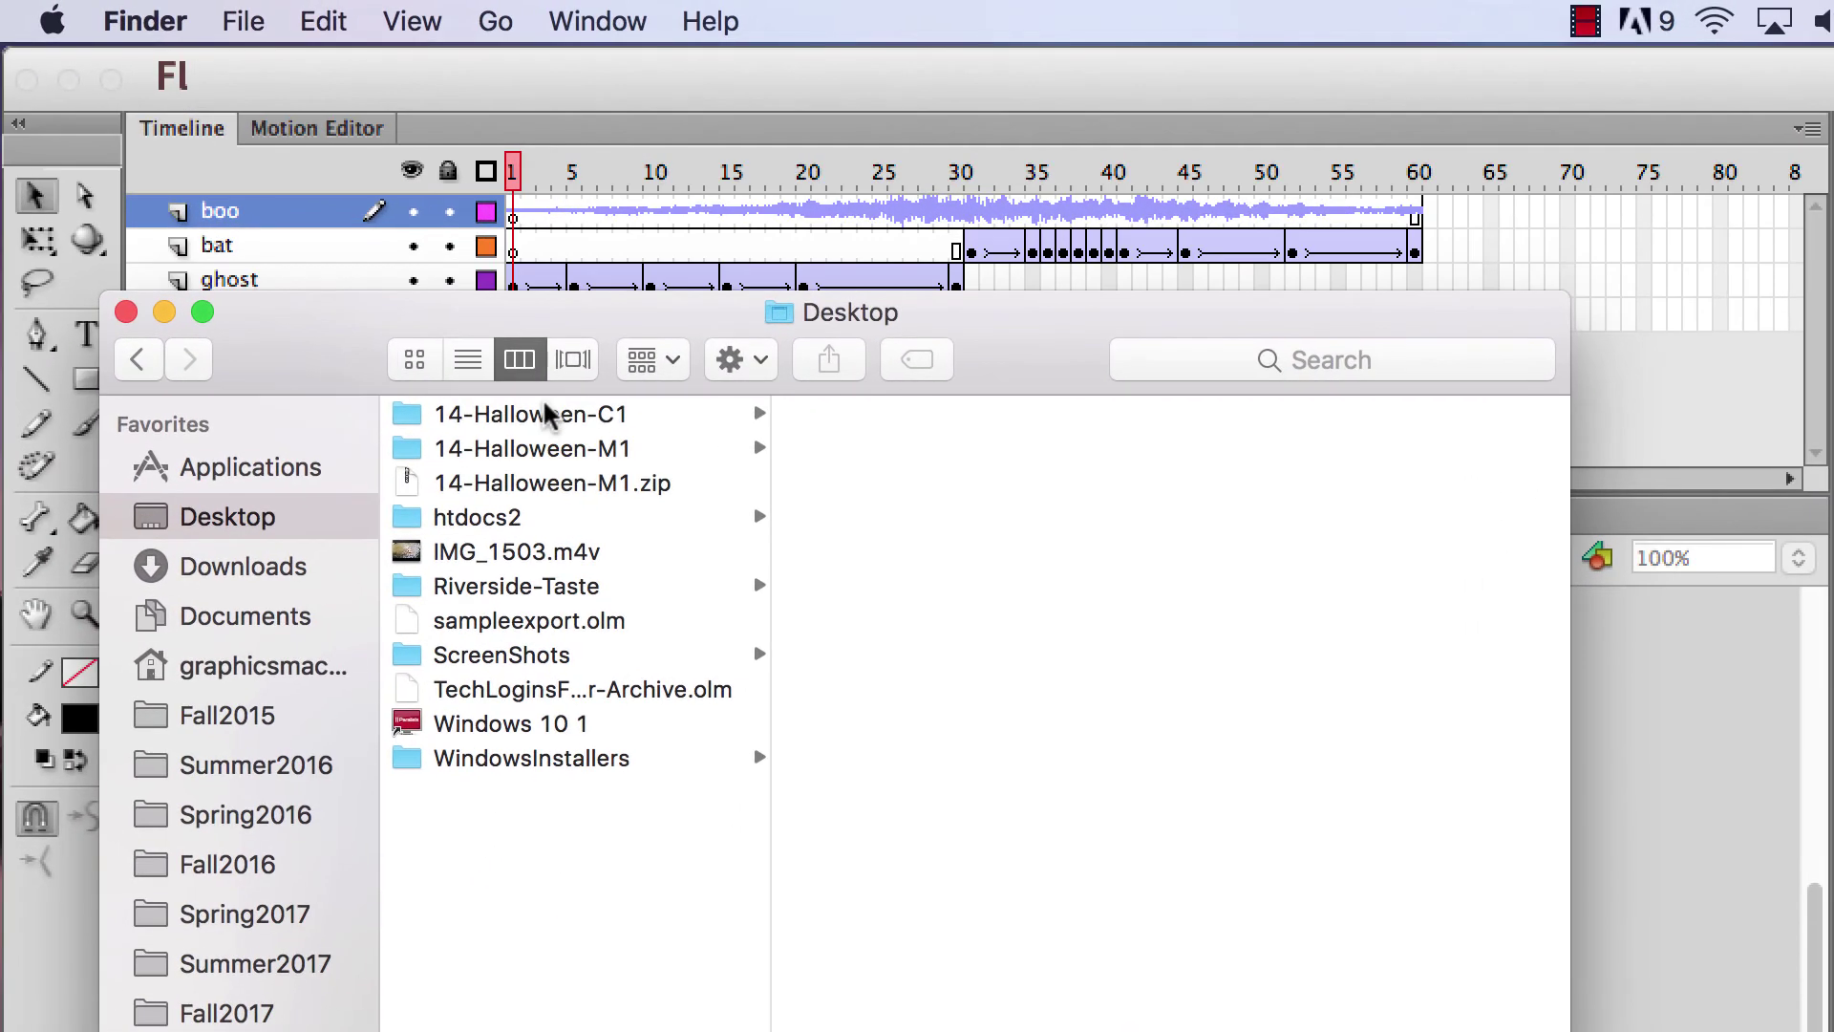
{"action": "left_click", "coordinate": [325, 361]}
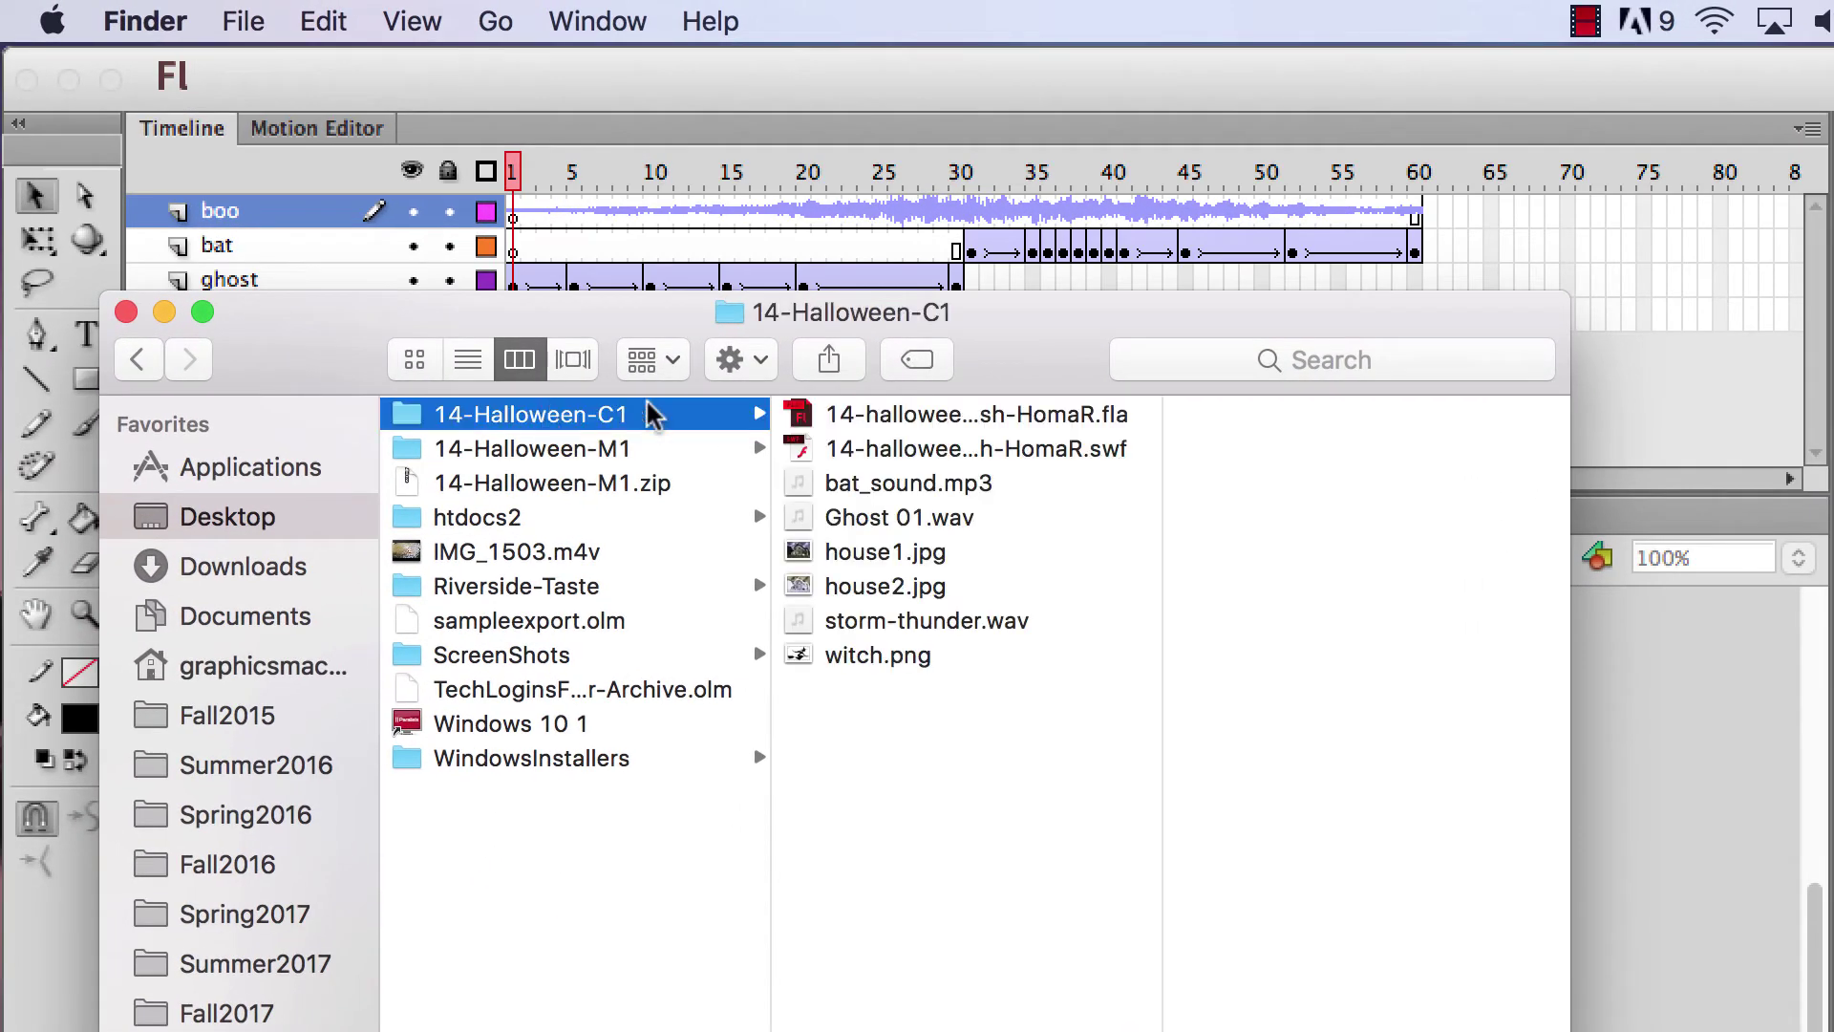
{"action": "left_click", "coordinate": [1075, 449]}
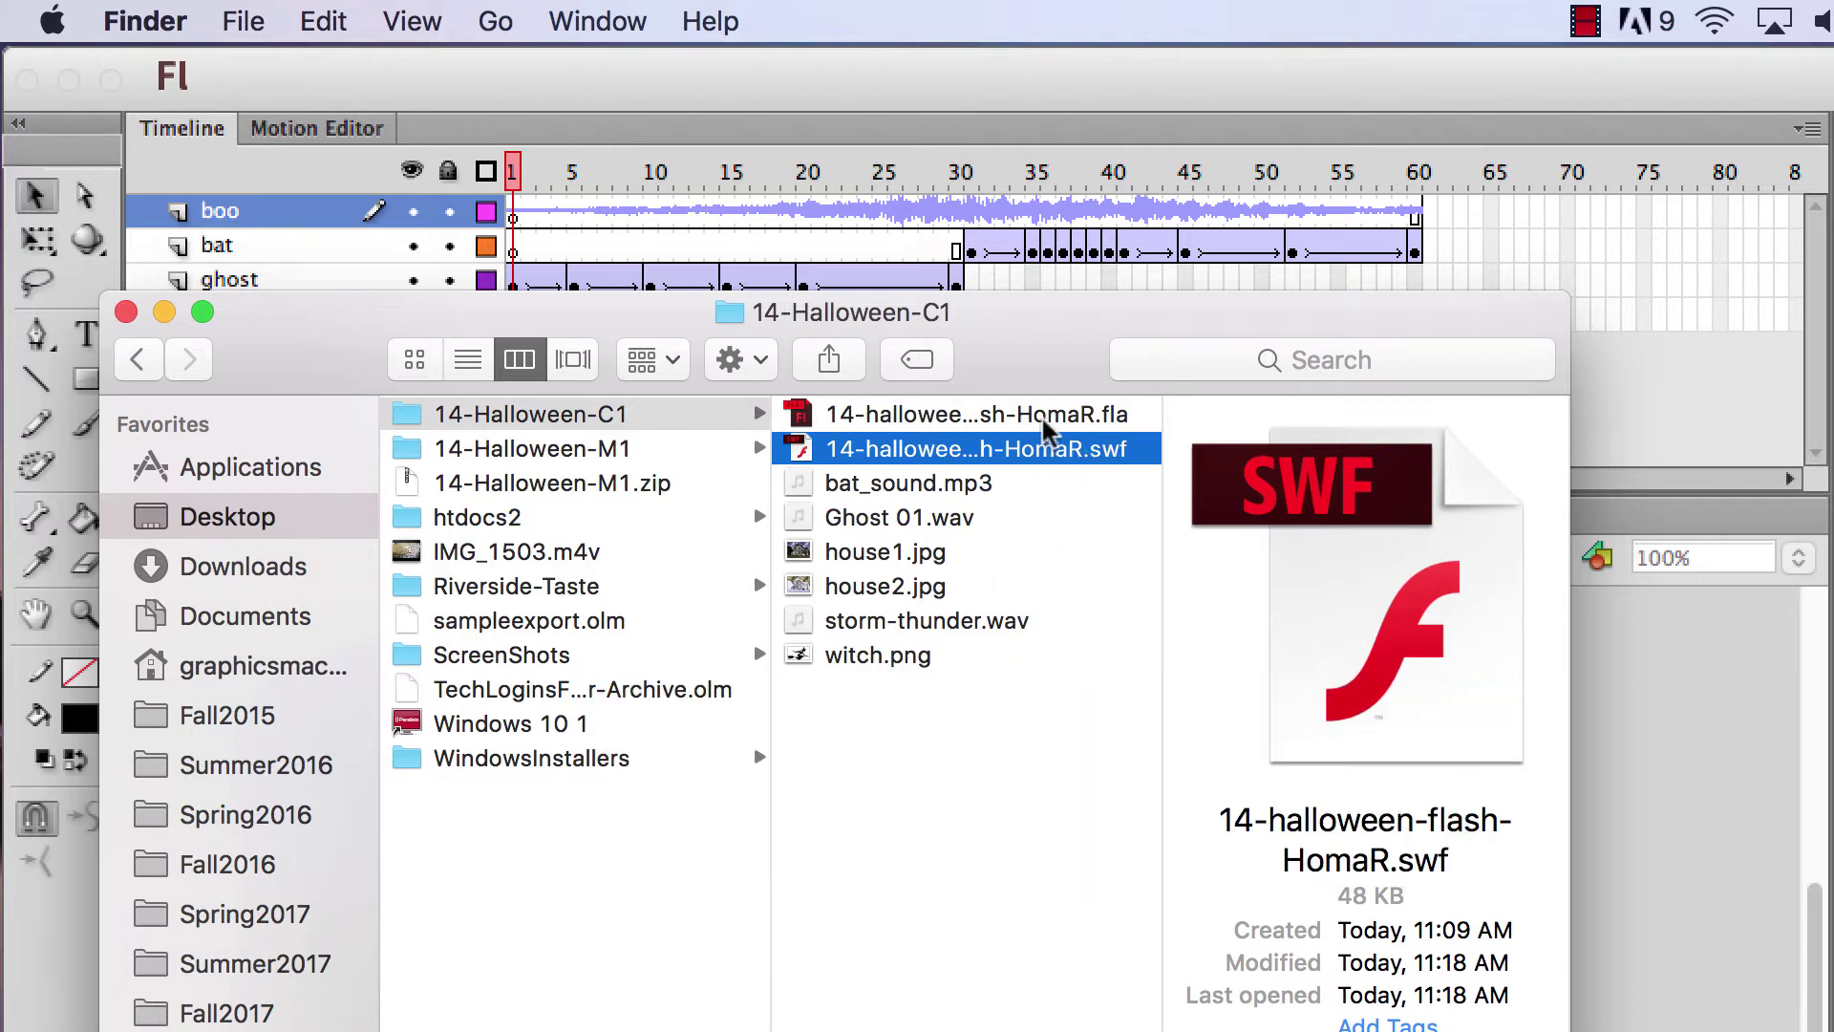
{"action": "right_click", "coordinate": [1024, 446]}
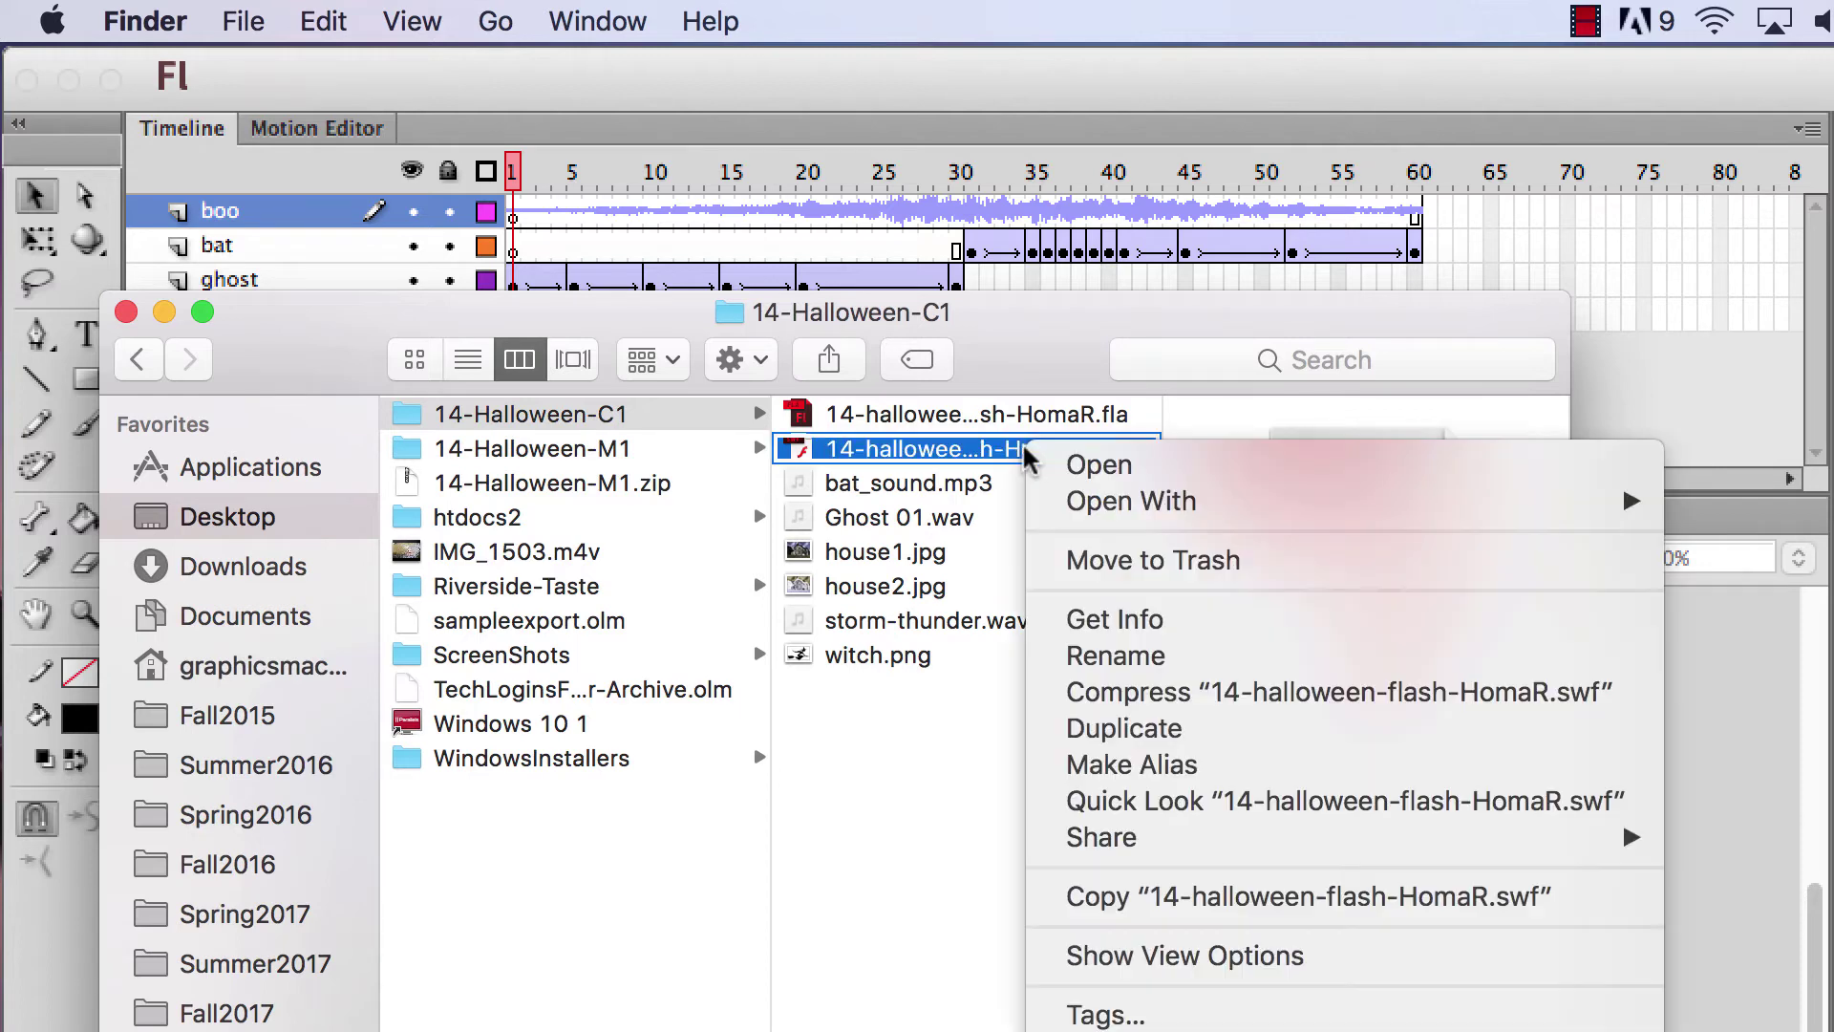
{"action": "left_click", "coordinate": [1141, 690]}
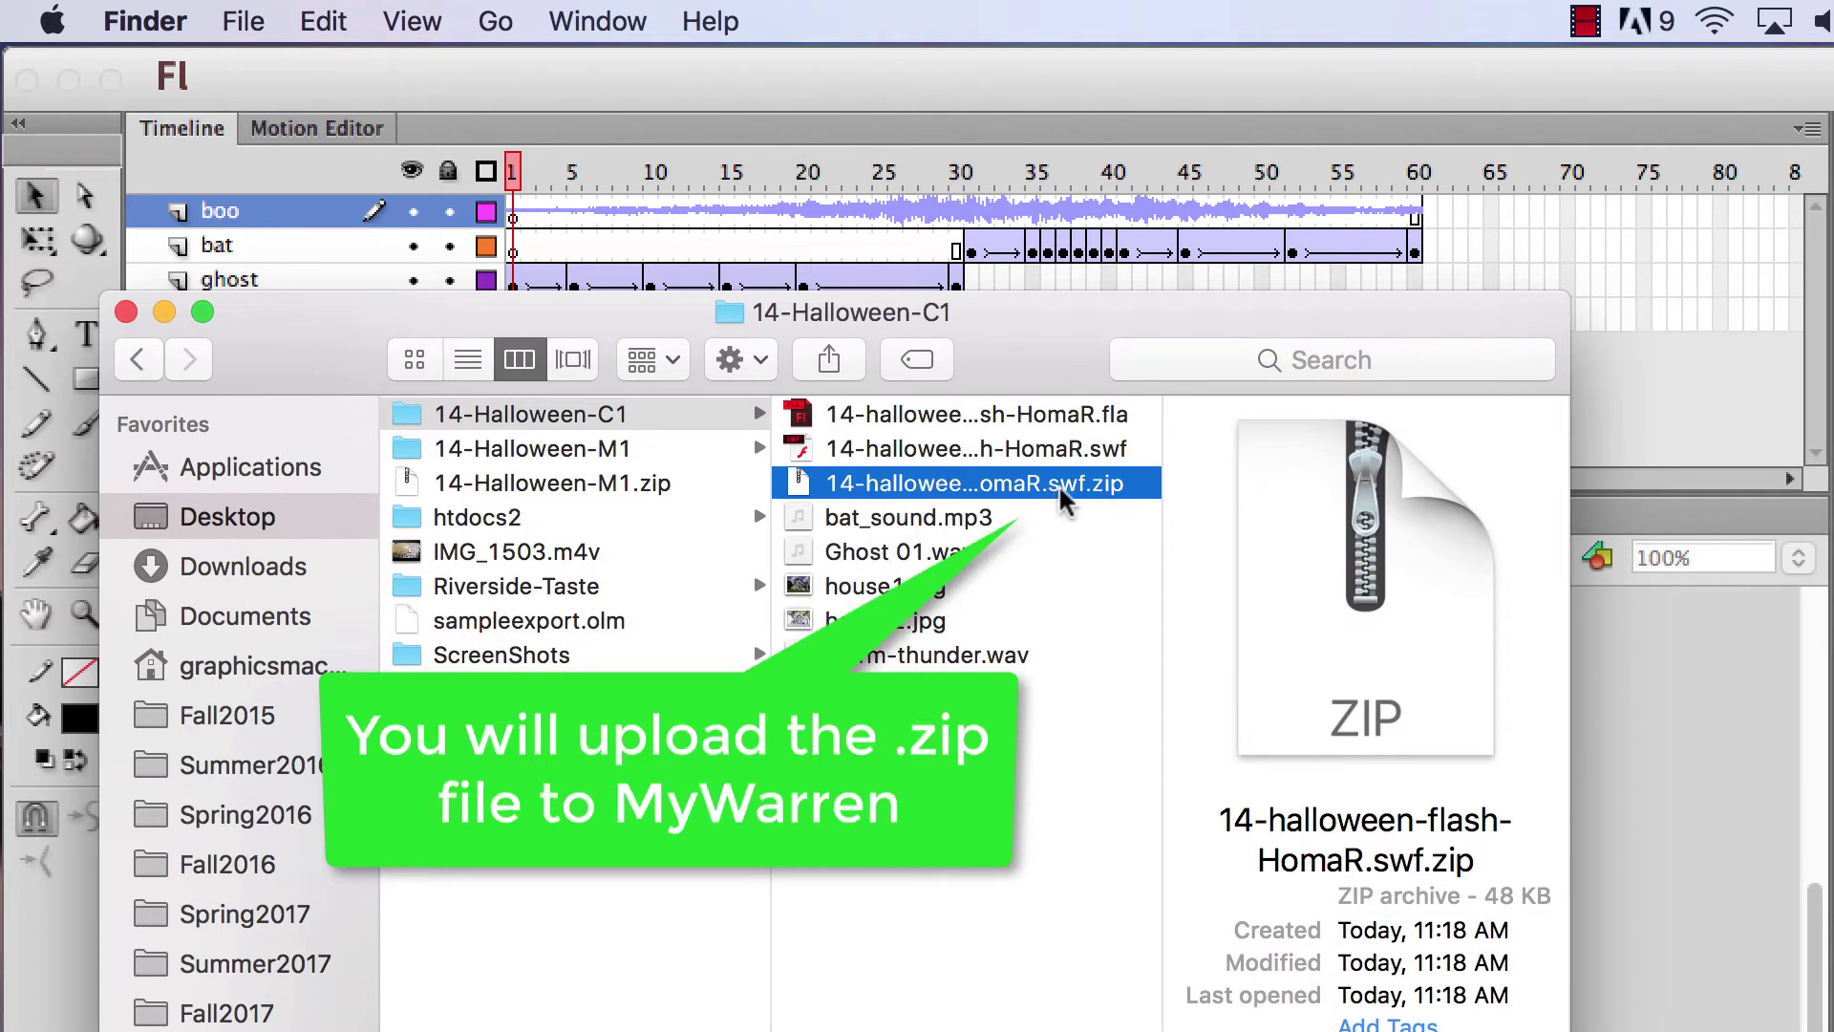
{"action": "left_click", "coordinate": [1063, 498]}
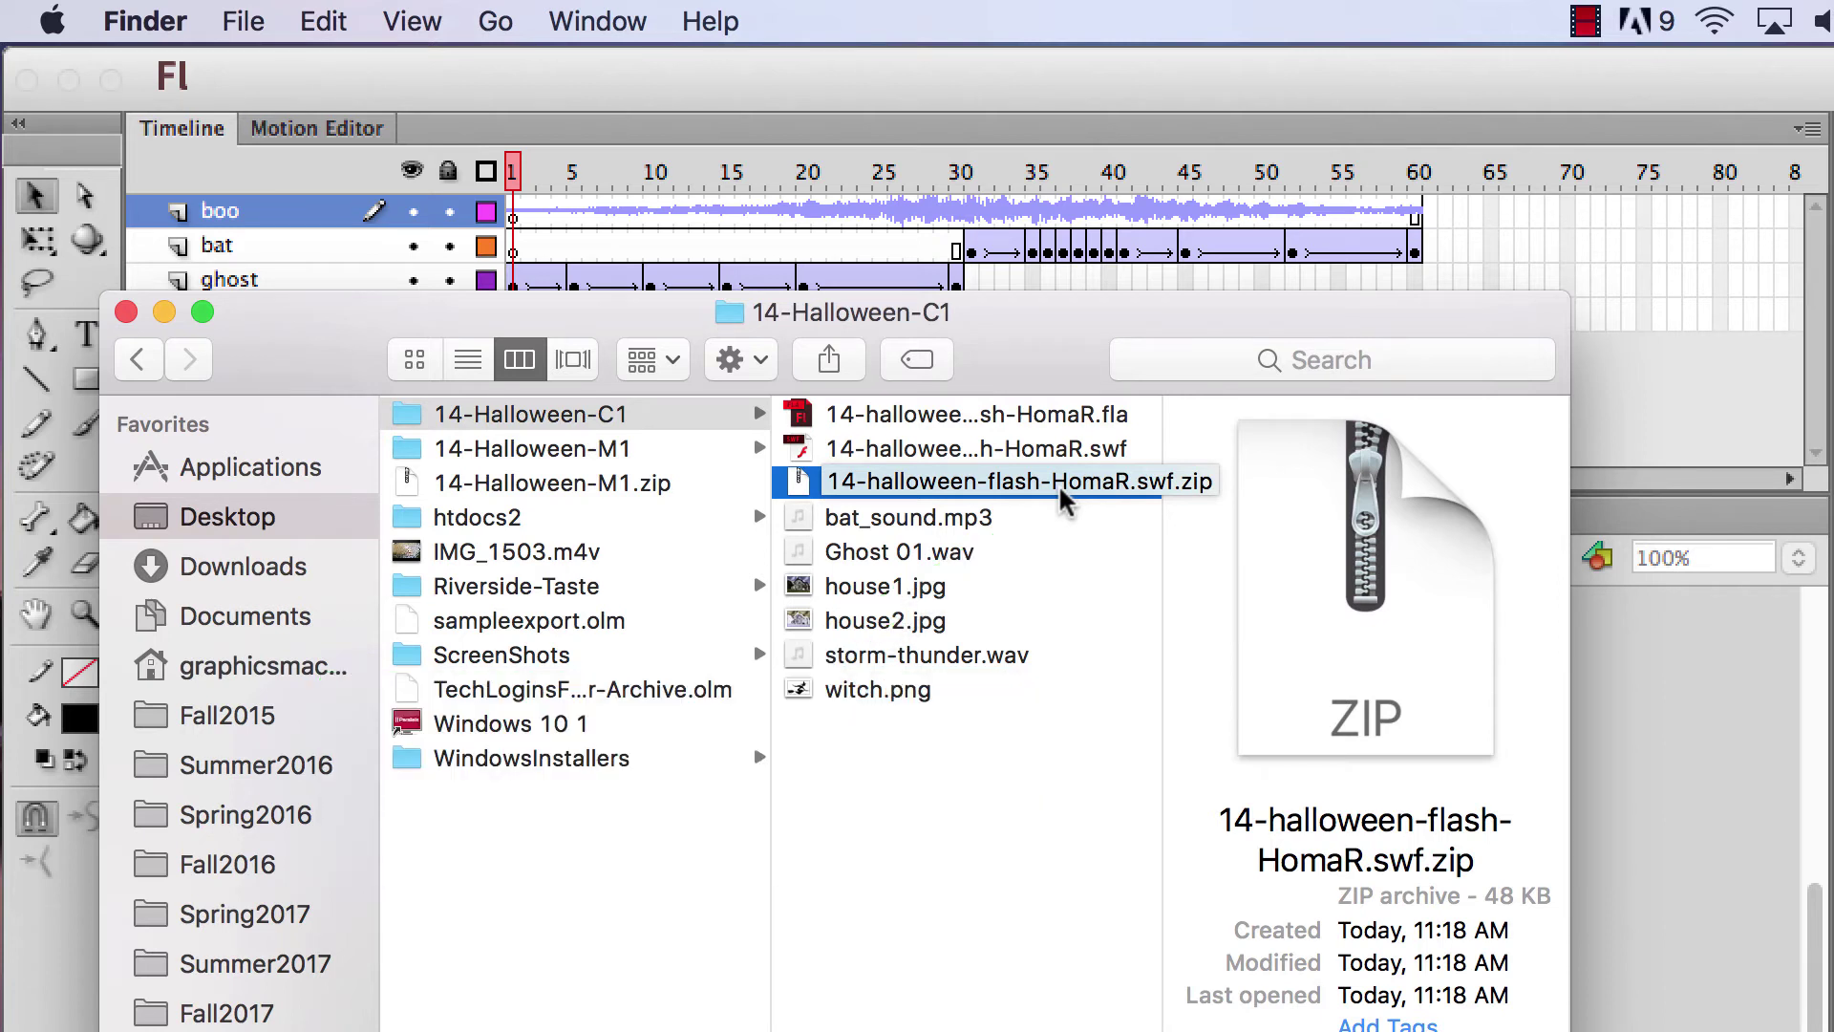
{"action": "key", "text": "Return"}
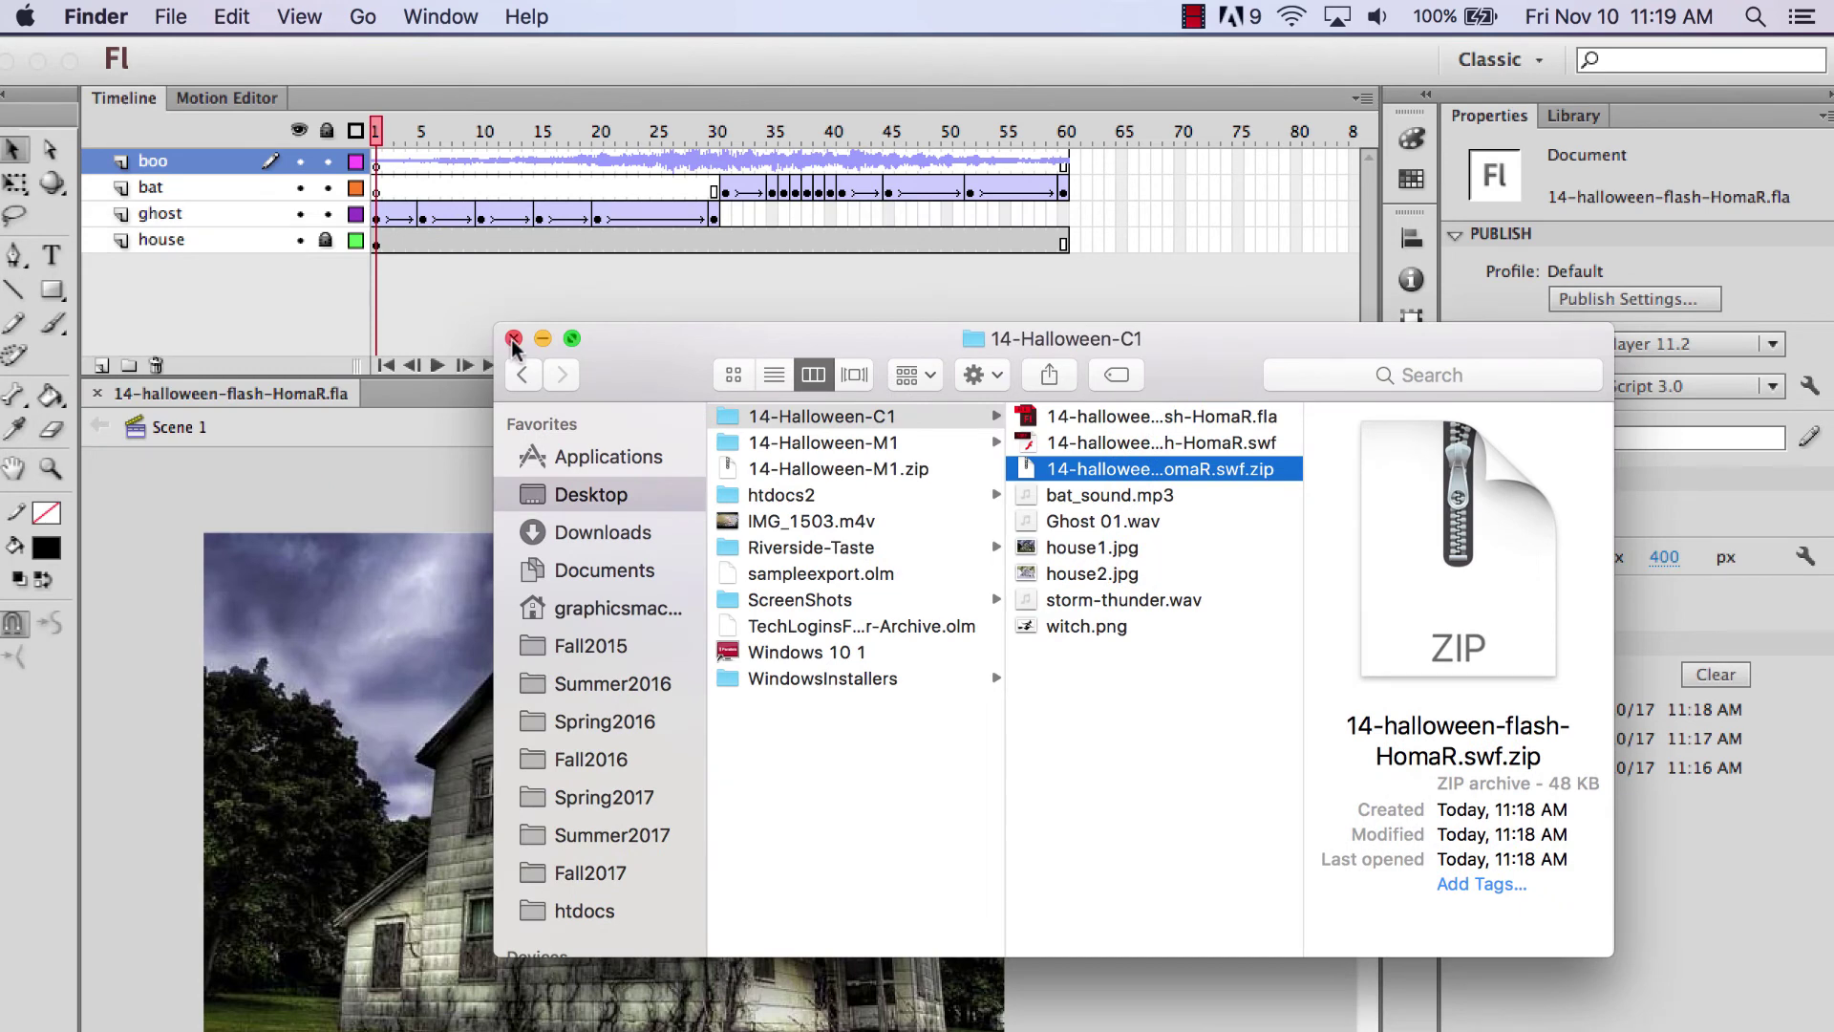
{"action": "left_click", "coordinate": [513, 338]}
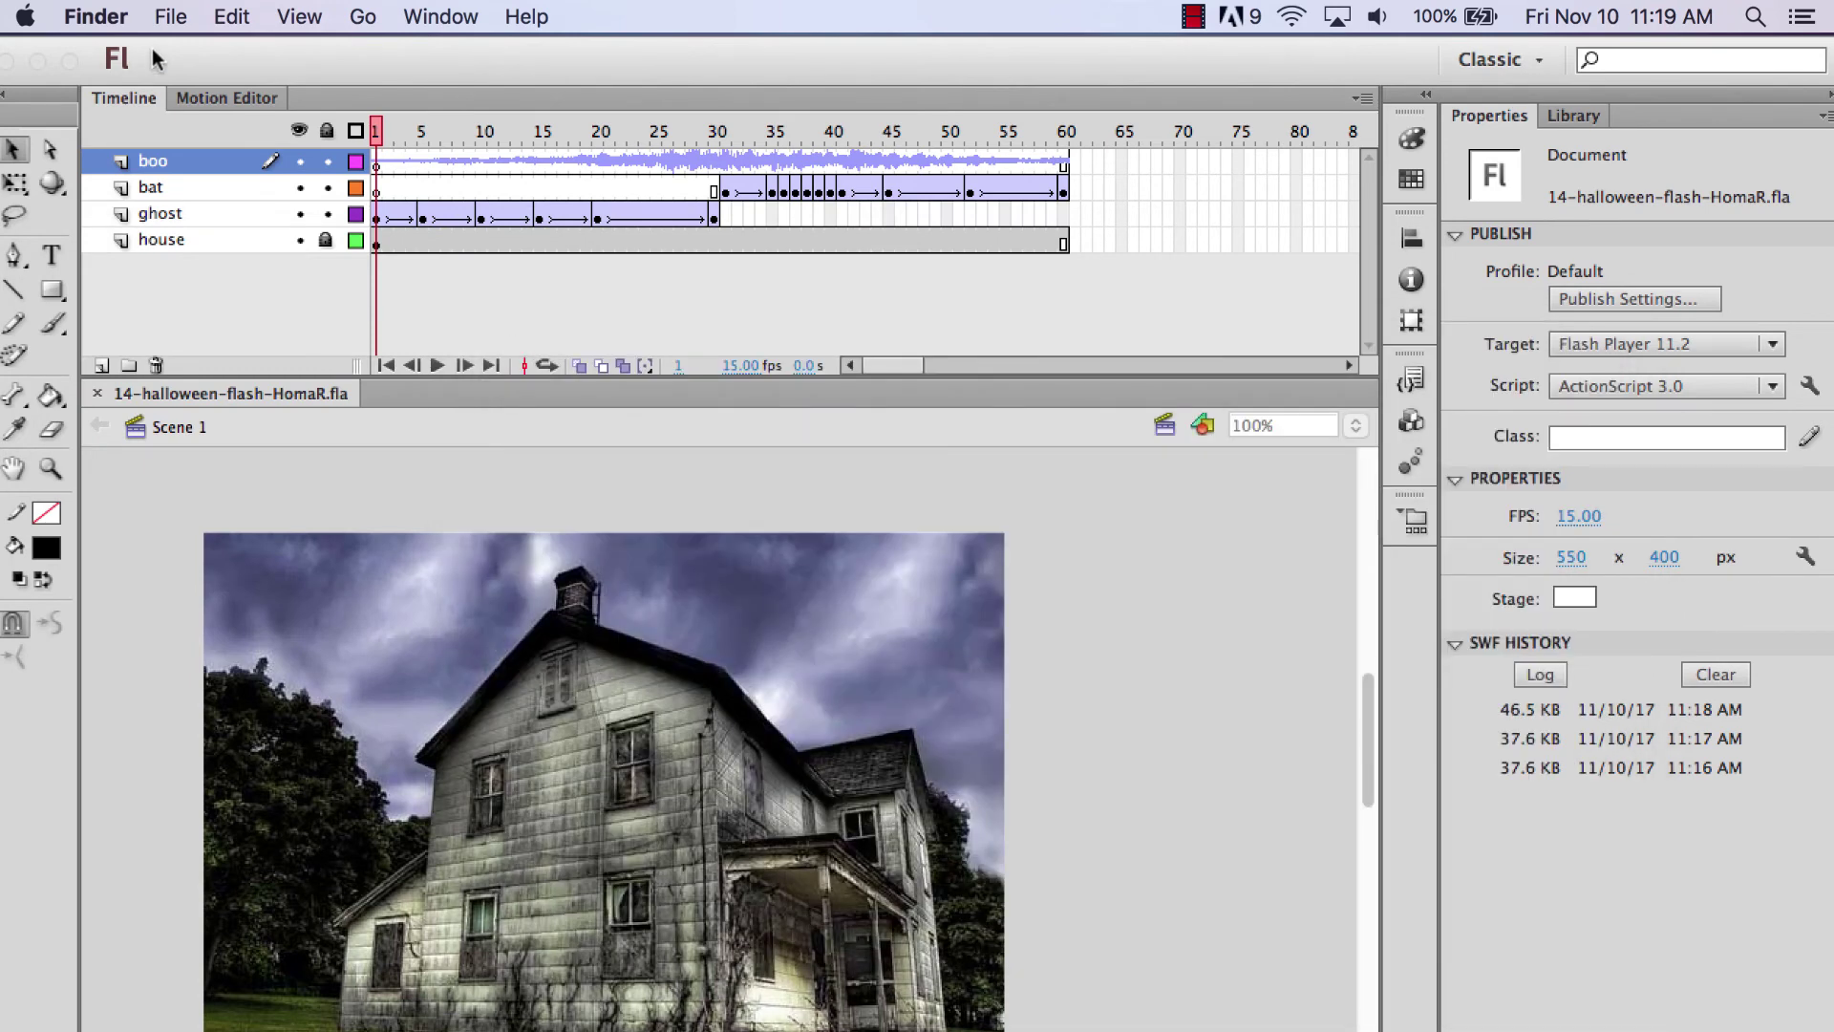
Step: Switch back to Flash, close the Halloween document and quit Flash
{"action": "left_click", "coordinate": [170, 17]}
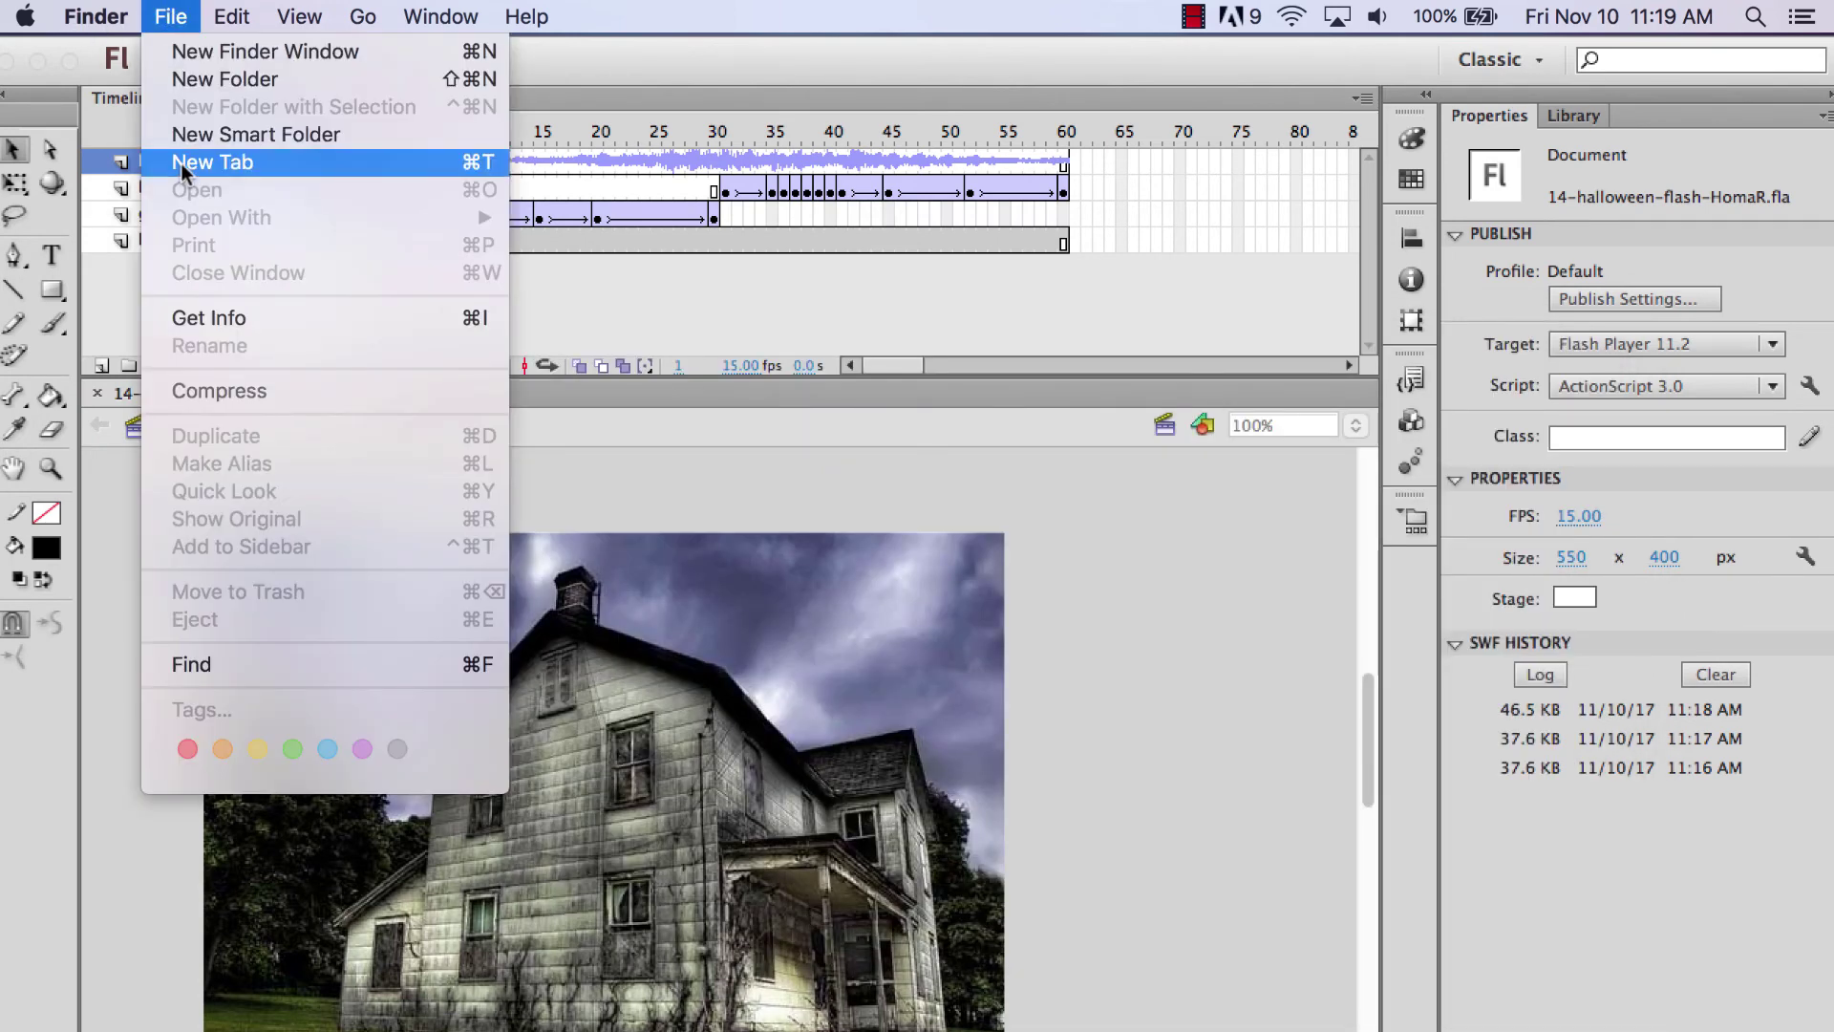
{"action": "left_click", "coordinate": [679, 60]}
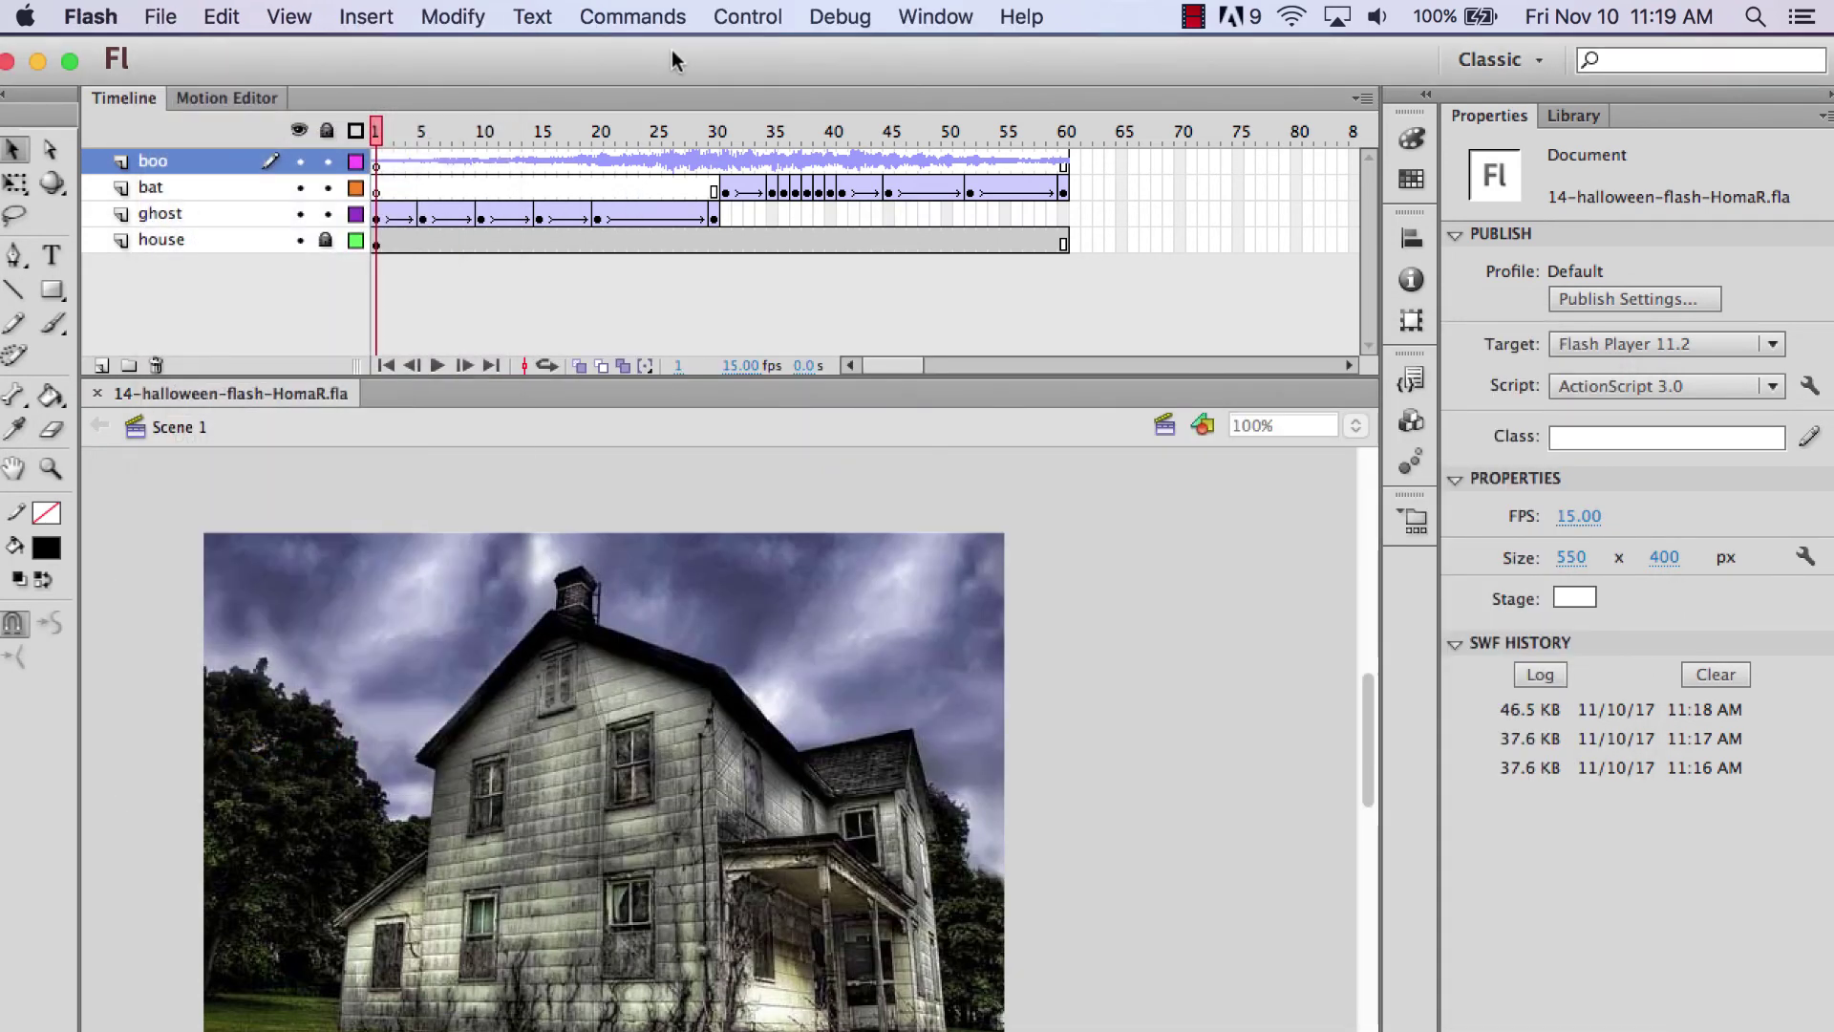
{"action": "left_click", "coordinate": [161, 16]}
{"action": "left_click", "coordinate": [189, 163]}
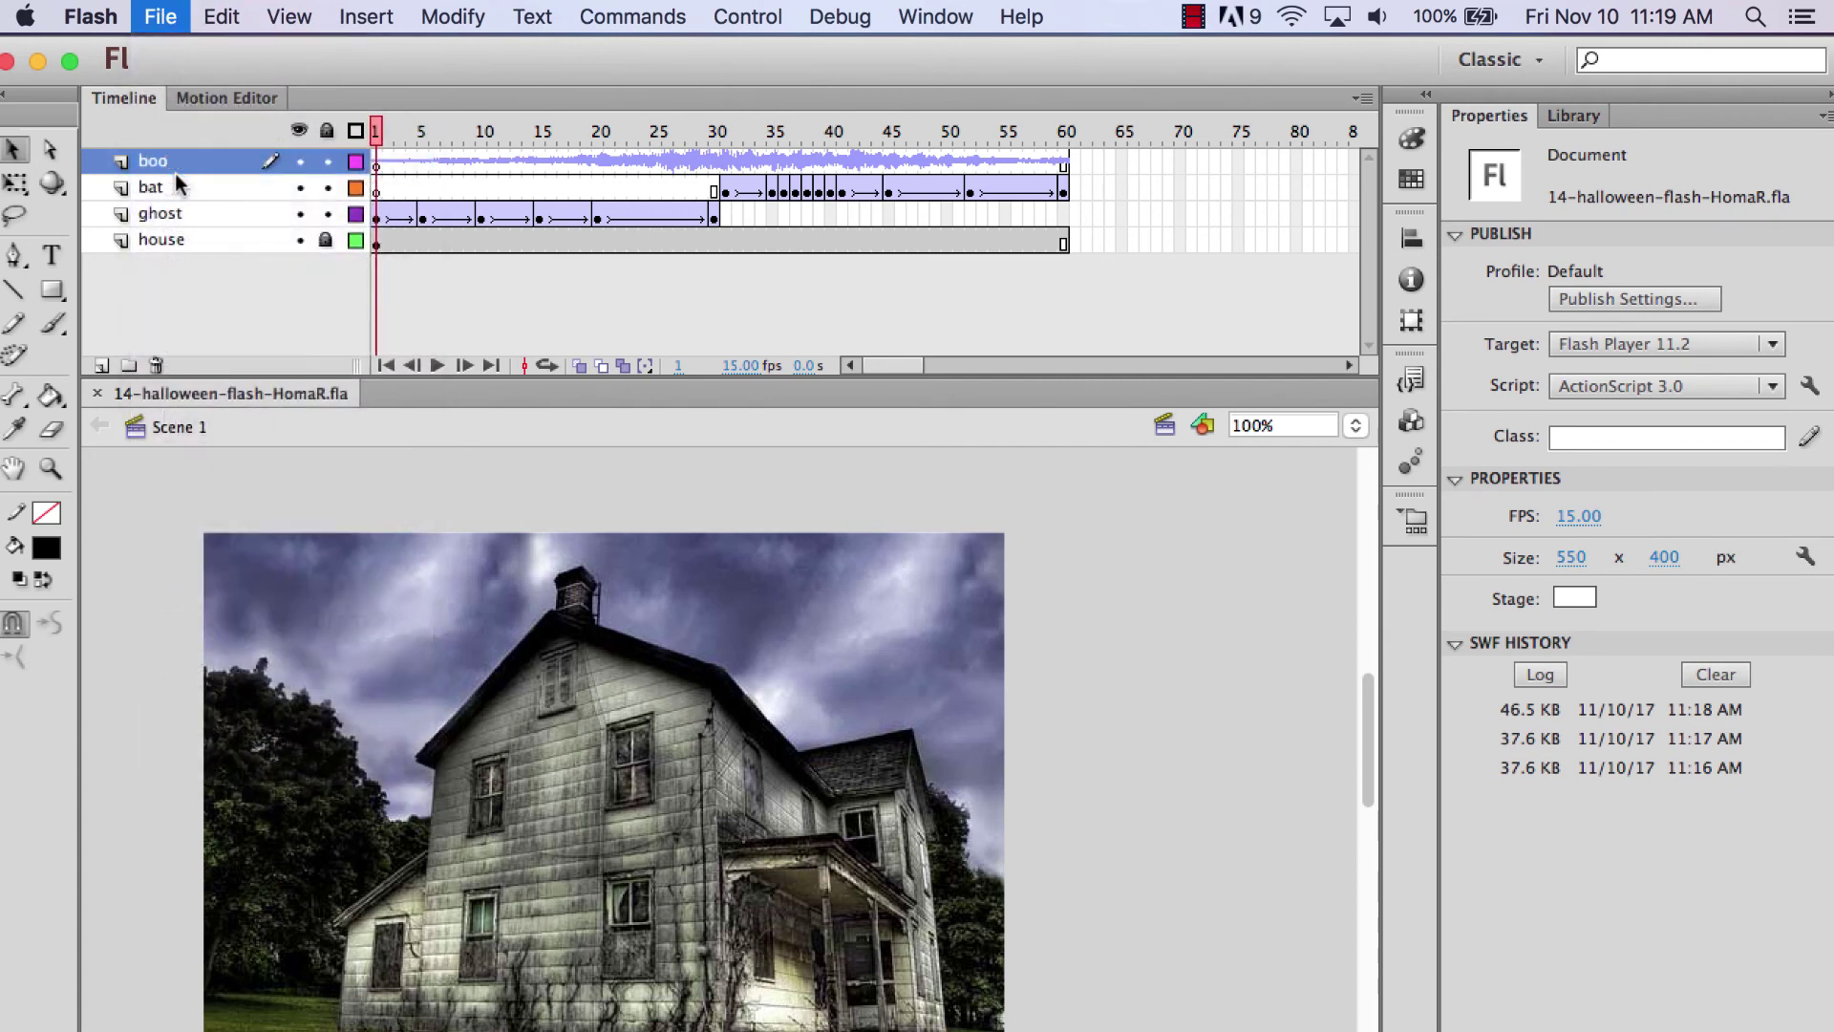
{"action": "left_click", "coordinate": [84, 27]}
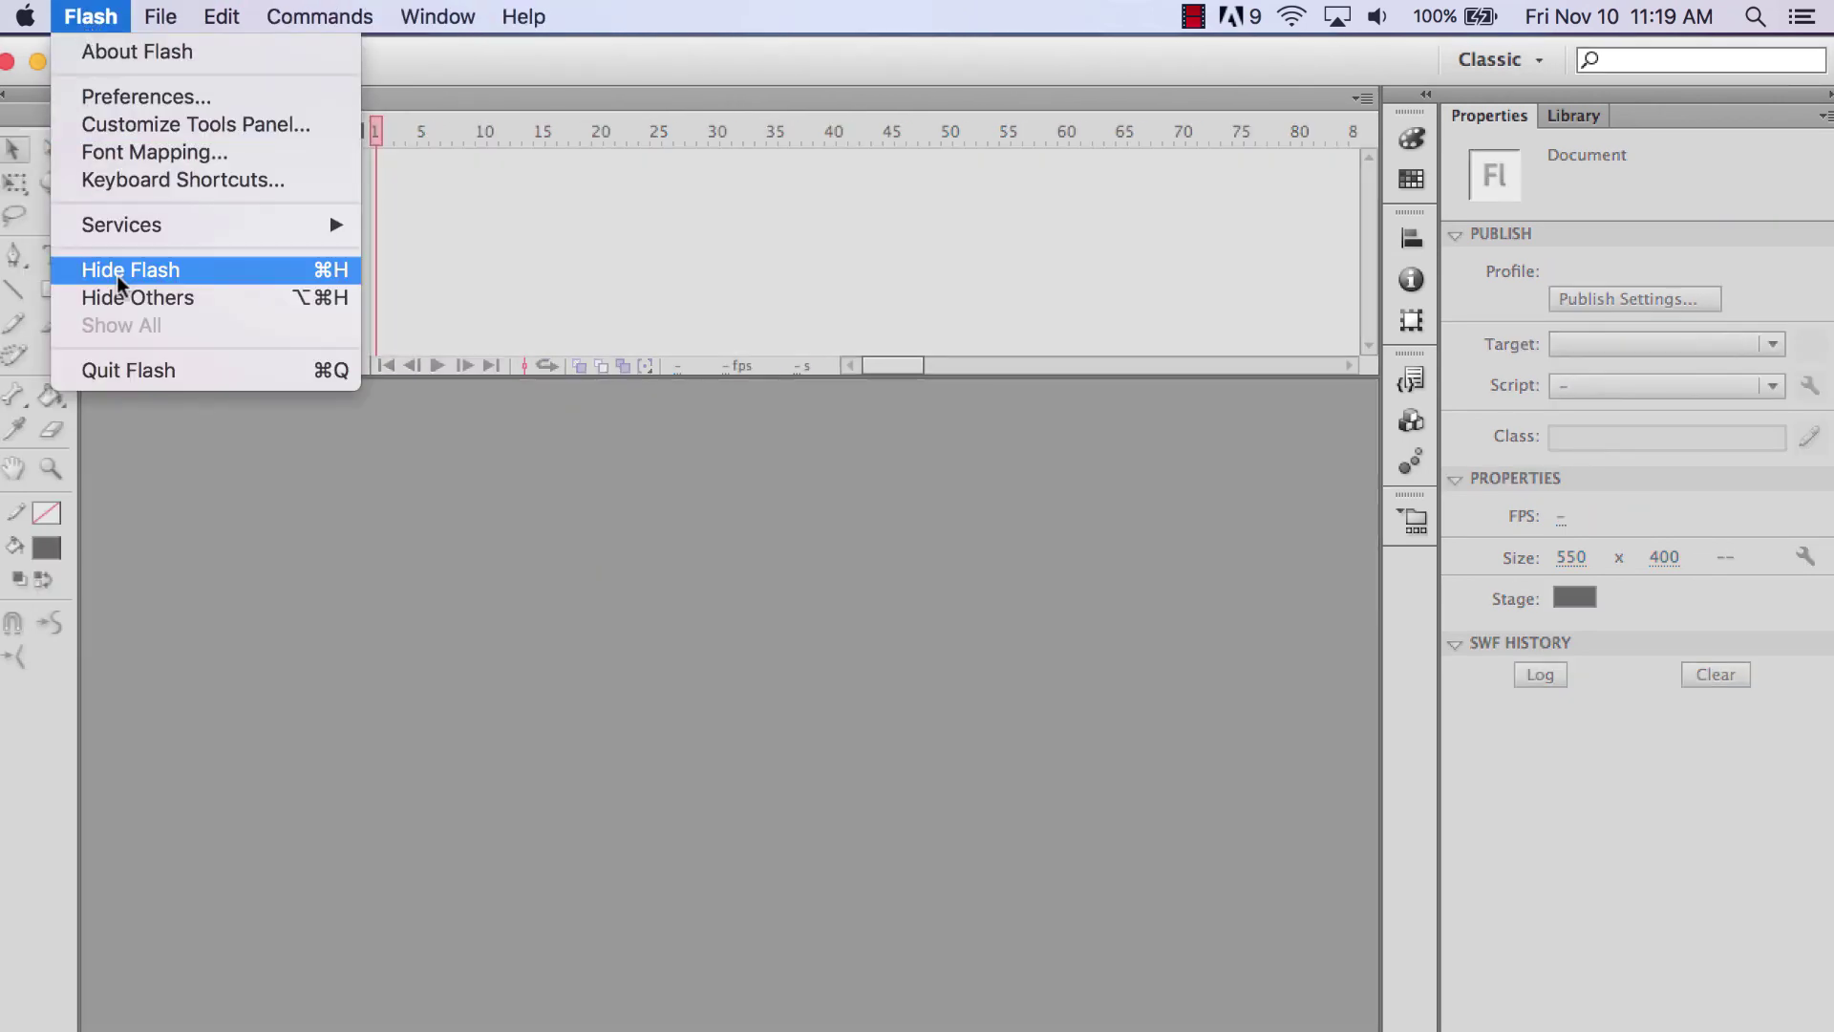
{"action": "left_click", "coordinate": [119, 378]}
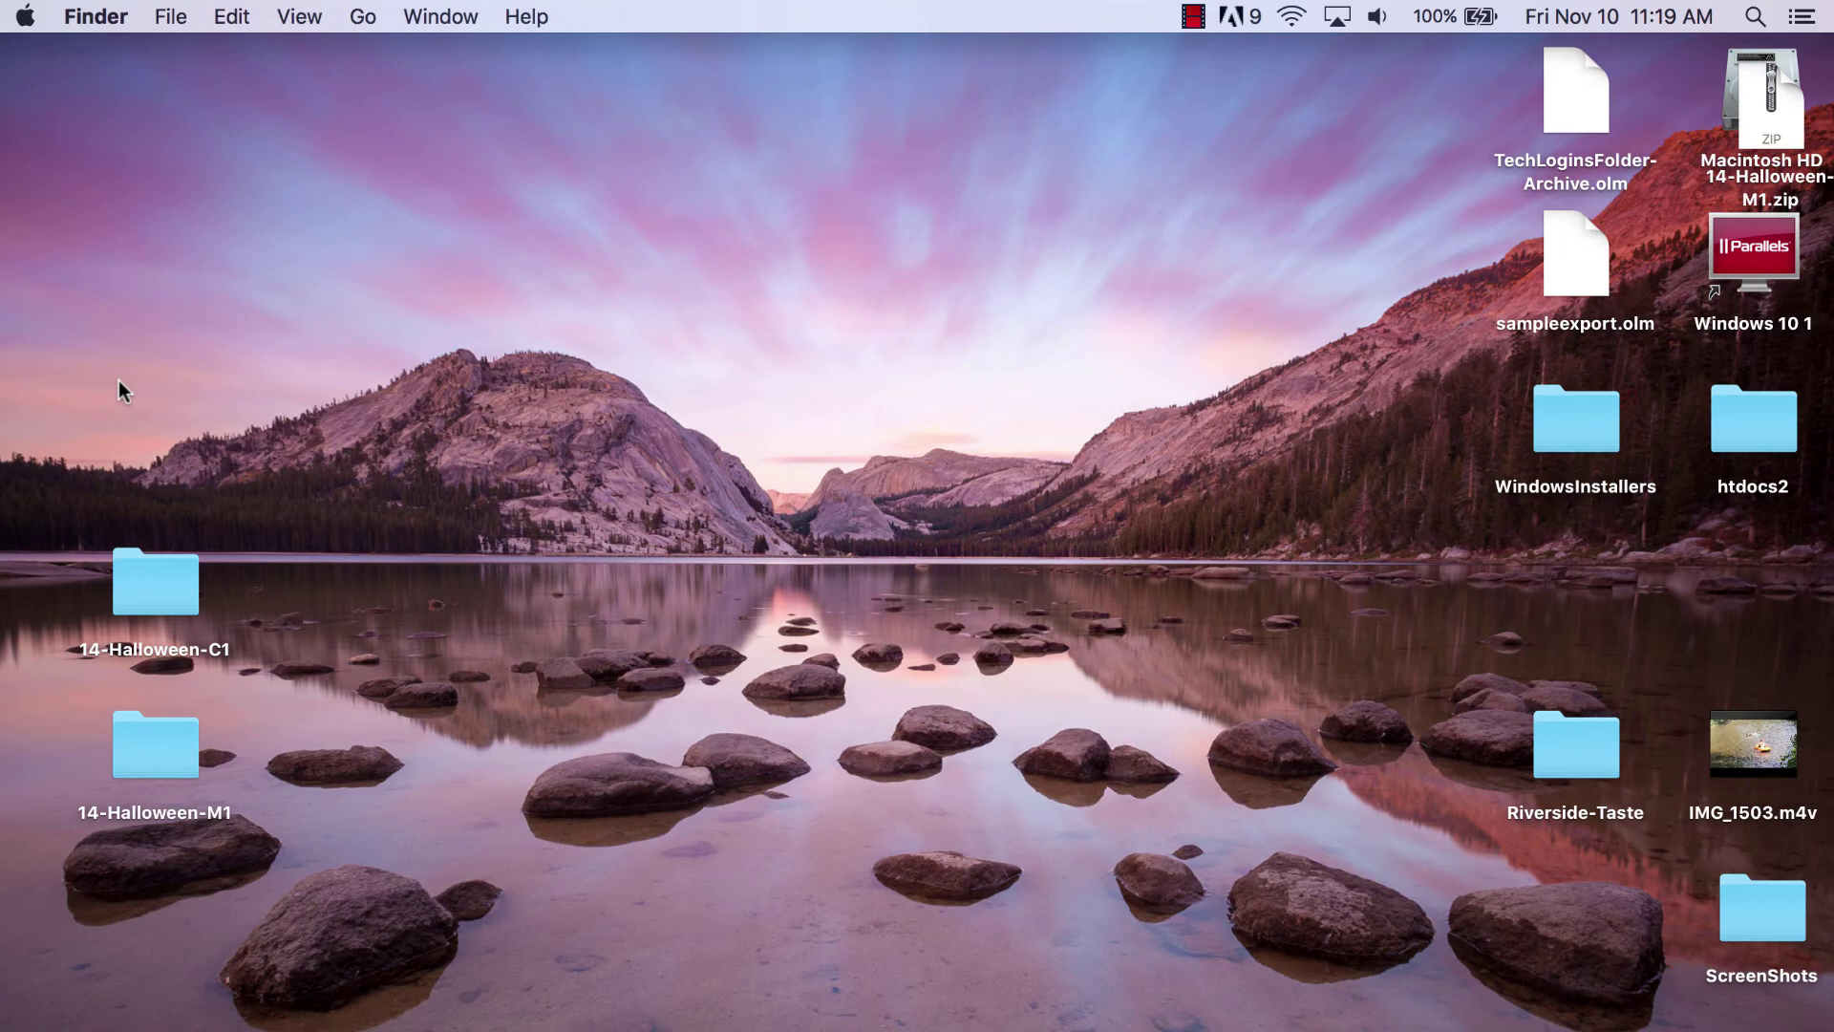
Step: Open the 14-Halloween-C1 folder from the desktop and select the zipped SWF file
{"action": "double_click", "coordinate": [151, 585]}
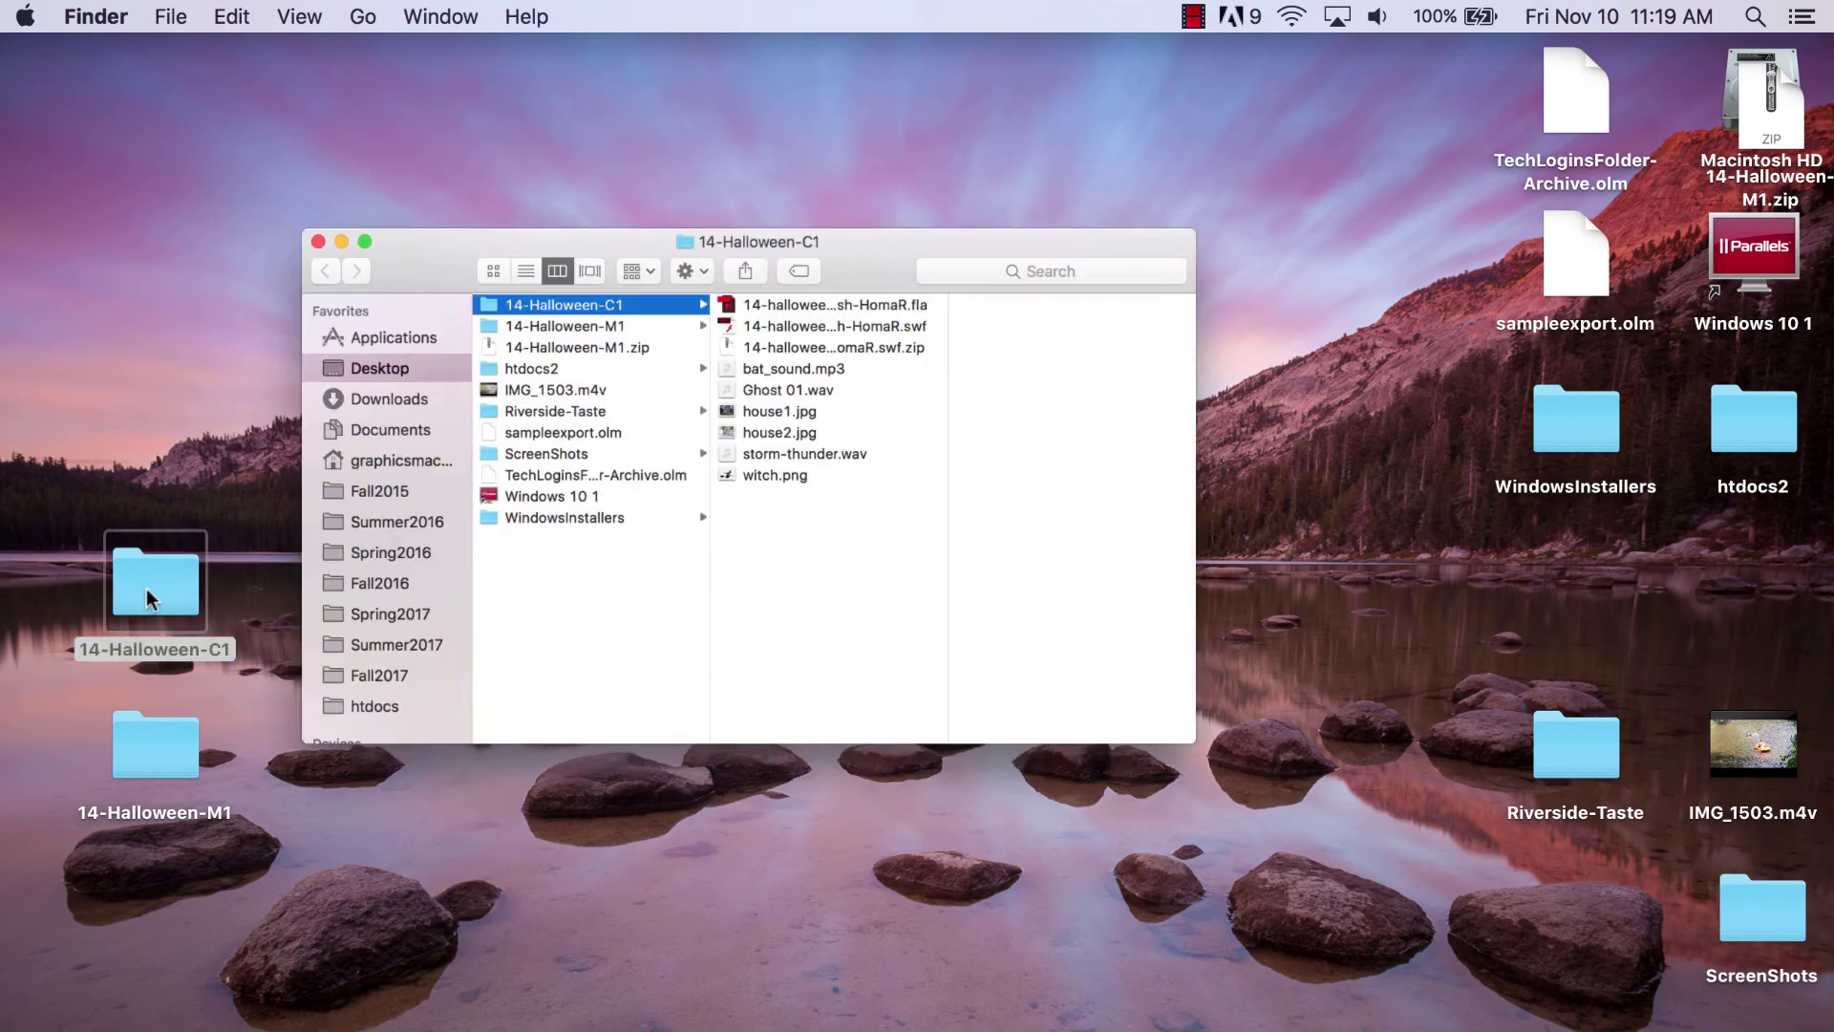
{"action": "left_click", "coordinate": [1132, 289]}
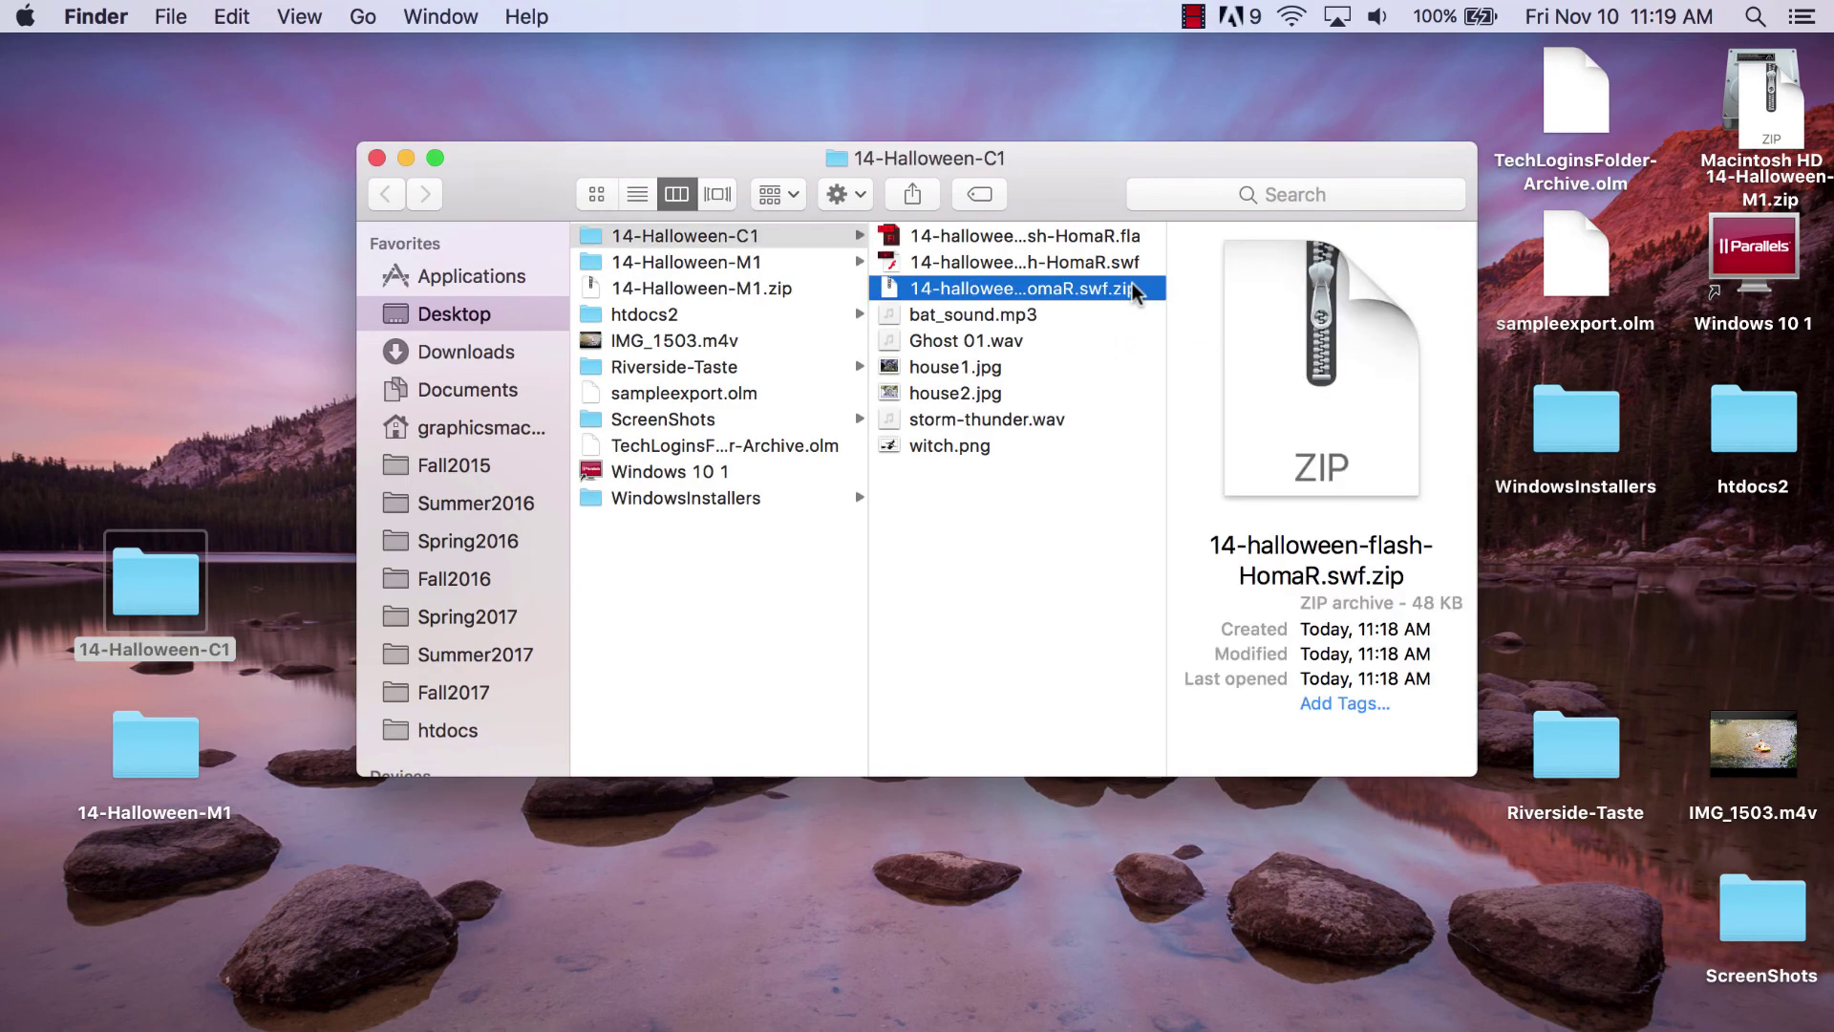